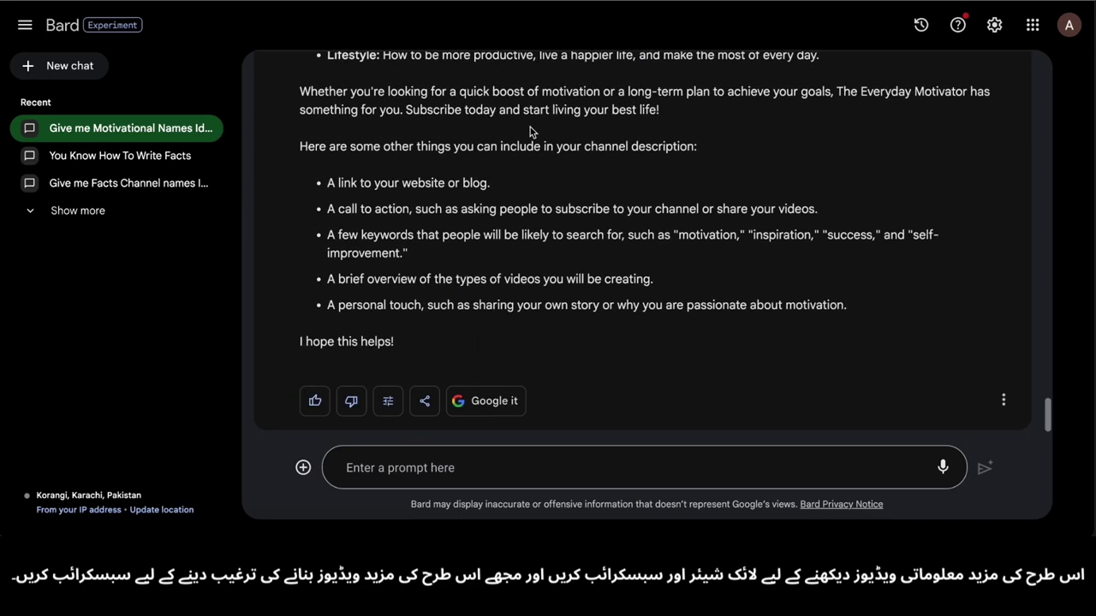
- Review the generated channel description for The Everyday Motivator and the suggestions that follow it
{"action": "scroll", "coordinate": [530, 132], "scroll_direction": "down", "scroll_amount": 1}
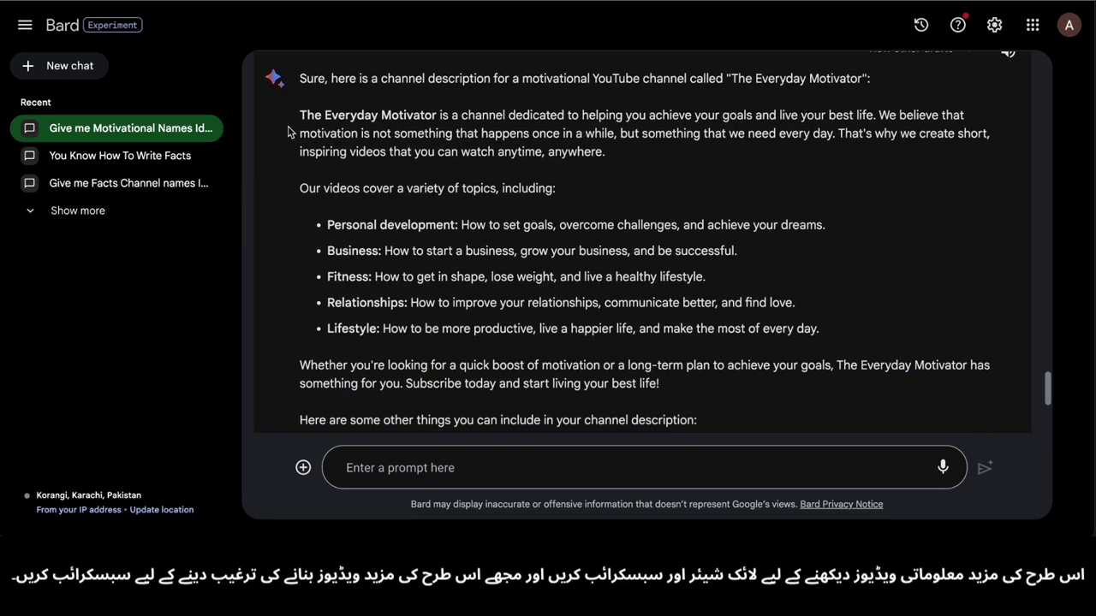
{"action": "left_click_drag", "start_coordinate": [373, 118], "coordinate": [656, 275]}
{"action": "scroll", "coordinate": [656, 275], "scroll_direction": "down", "scroll_amount": 2}
{"action": "left_click", "coordinate": [654, 335]}
{"action": "scroll", "coordinate": [653, 336], "scroll_direction": "up", "scroll_amount": 5}
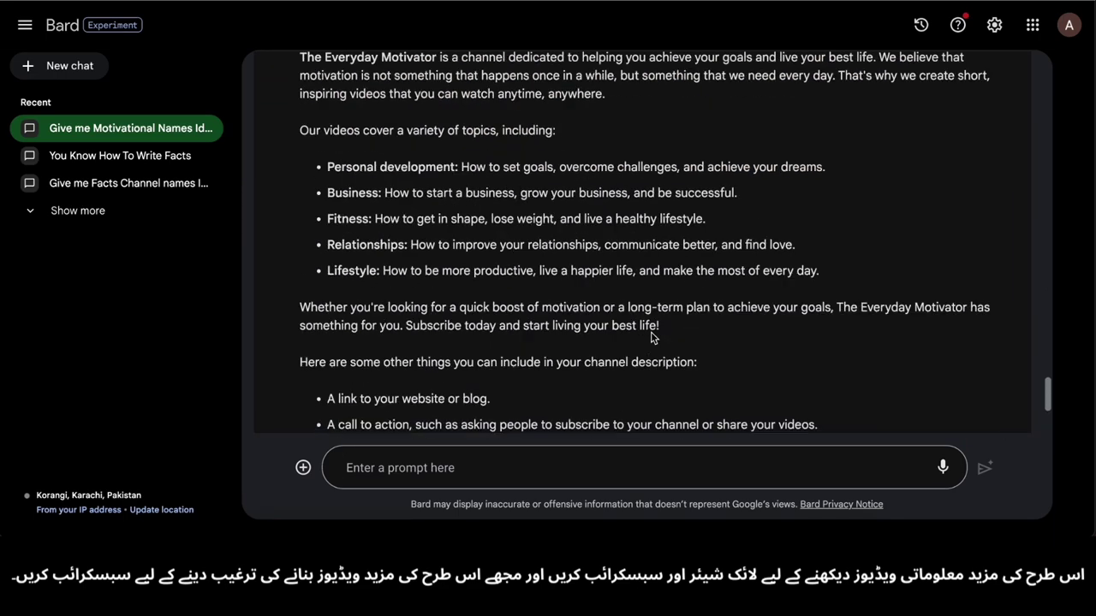
{"action": "scroll", "coordinate": [742, 255], "scroll_direction": "down", "scroll_amount": 6}
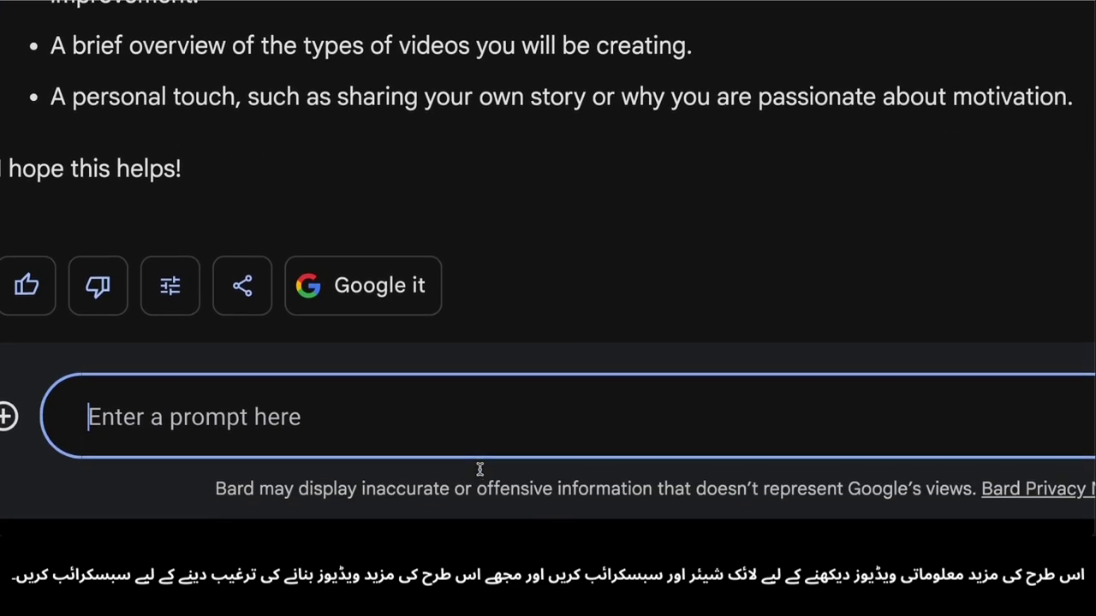
- Ask Bard to "Write Channel Banner Quotes for getting subscriber"
{"action": "type", "text": "Write Channel Banner Quotes for"}
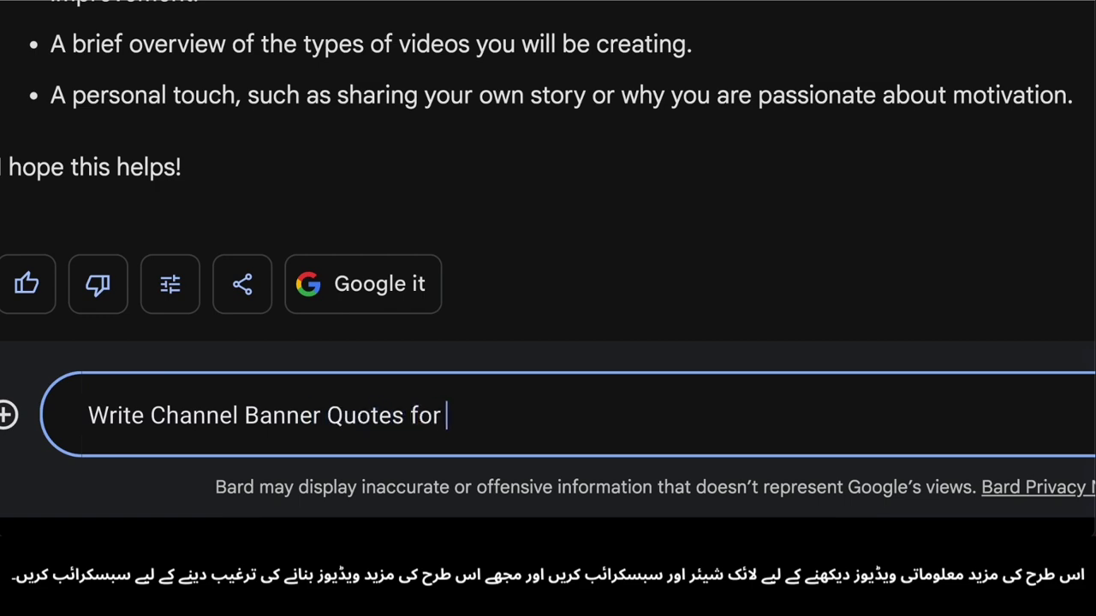
{"action": "type", "text": " getting subscriber"}
{"action": "key", "text": "Return"}
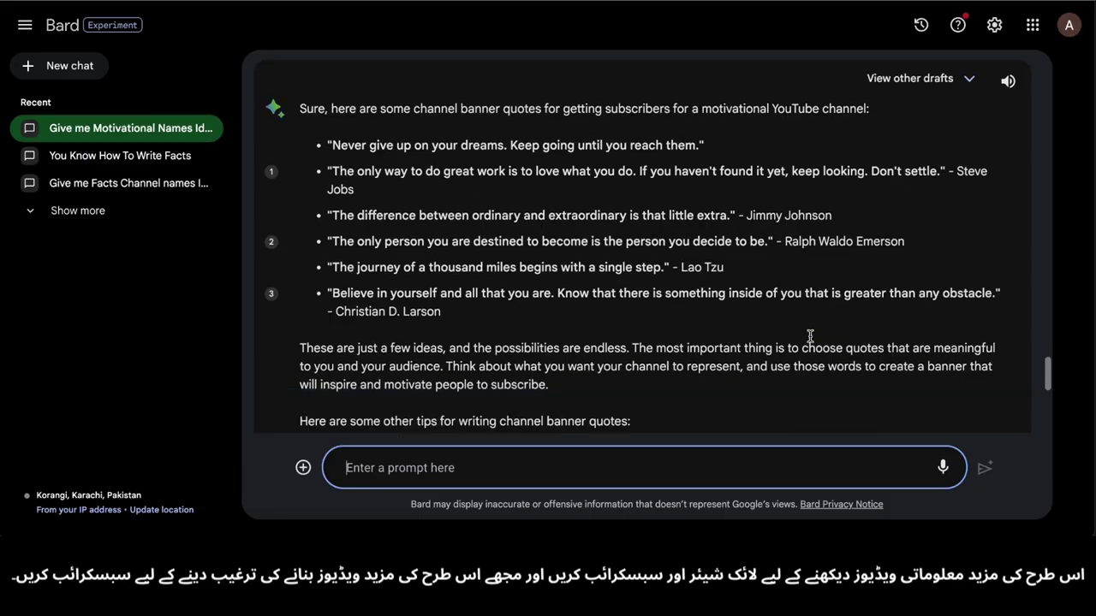
- Read through the generated channel banner quotes and the tips for writing them
{"action": "scroll", "coordinate": [810, 336], "scroll_direction": "down", "scroll_amount": 4}
{"action": "scroll", "coordinate": [810, 336], "scroll_direction": "down", "scroll_amount": 3}
{"action": "scroll", "coordinate": [805, 340], "scroll_direction": "up", "scroll_amount": 3}
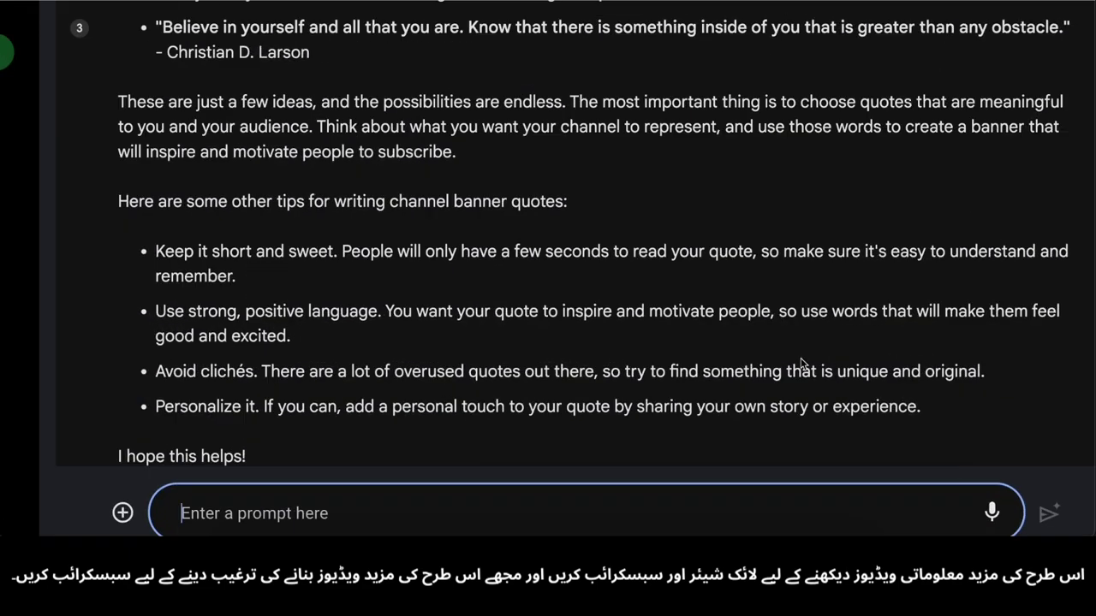
{"action": "scroll", "coordinate": [801, 363], "scroll_direction": "up", "scroll_amount": 15}
{"action": "scroll", "coordinate": [801, 362], "scroll_direction": "down", "scroll_amount": 20}
- Switch to Canva from the Google results for canva and create a new blank Logo design
{"action": "key", "text": "super+shift+5"}
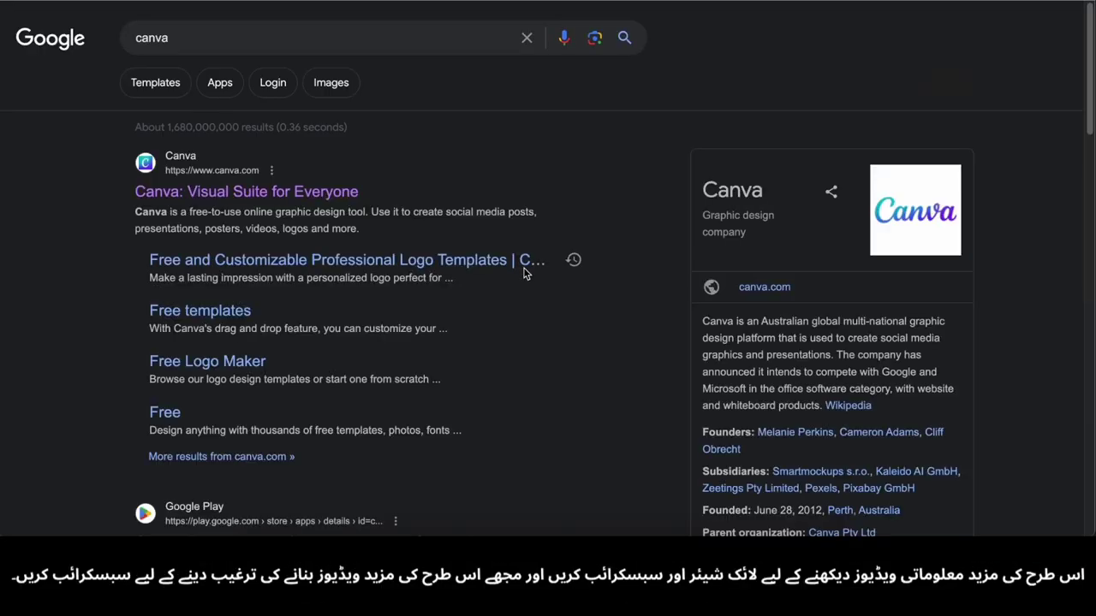
{"action": "left_click", "coordinate": [185, 190]}
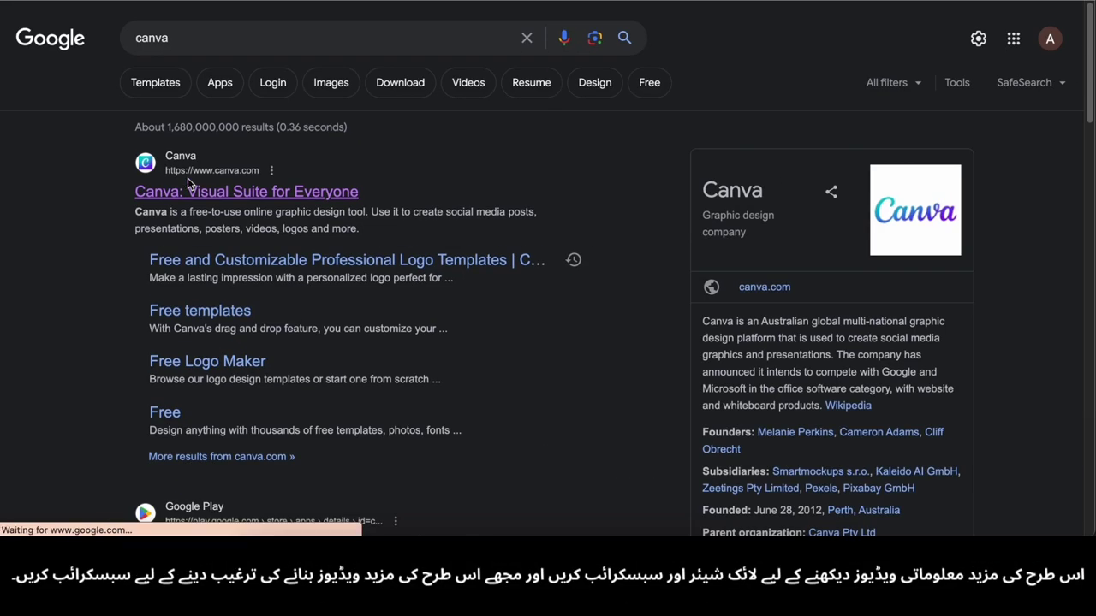
{"action": "scroll", "coordinate": [599, 257], "scroll_direction": "down", "scroll_amount": 3}
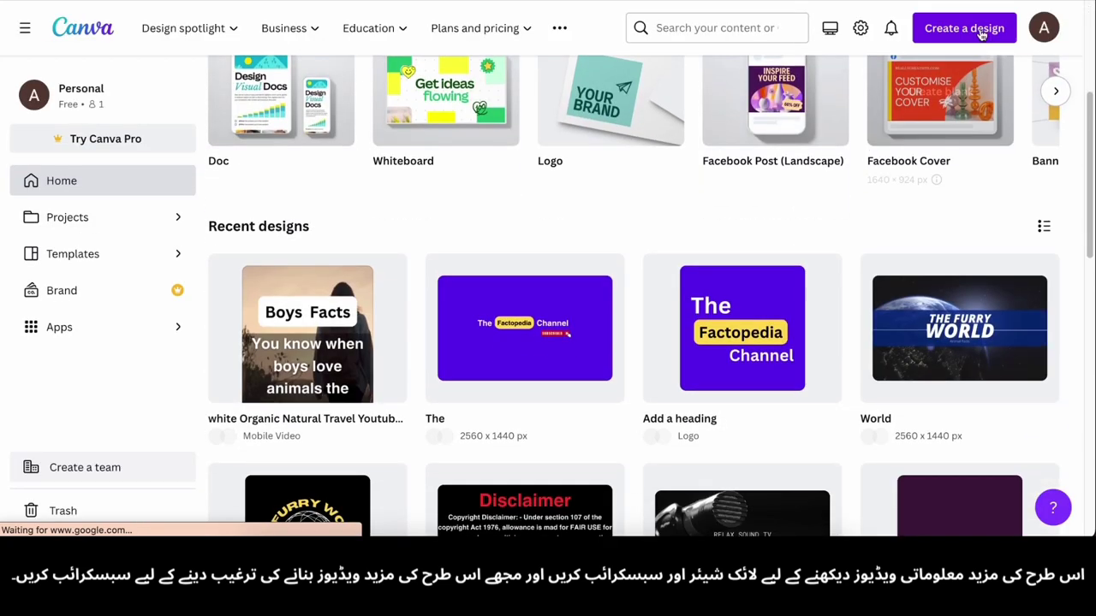
{"action": "left_click", "coordinate": [965, 28]}
{"action": "type", "text": "logo"}
{"action": "left_click", "coordinate": [816, 72]}
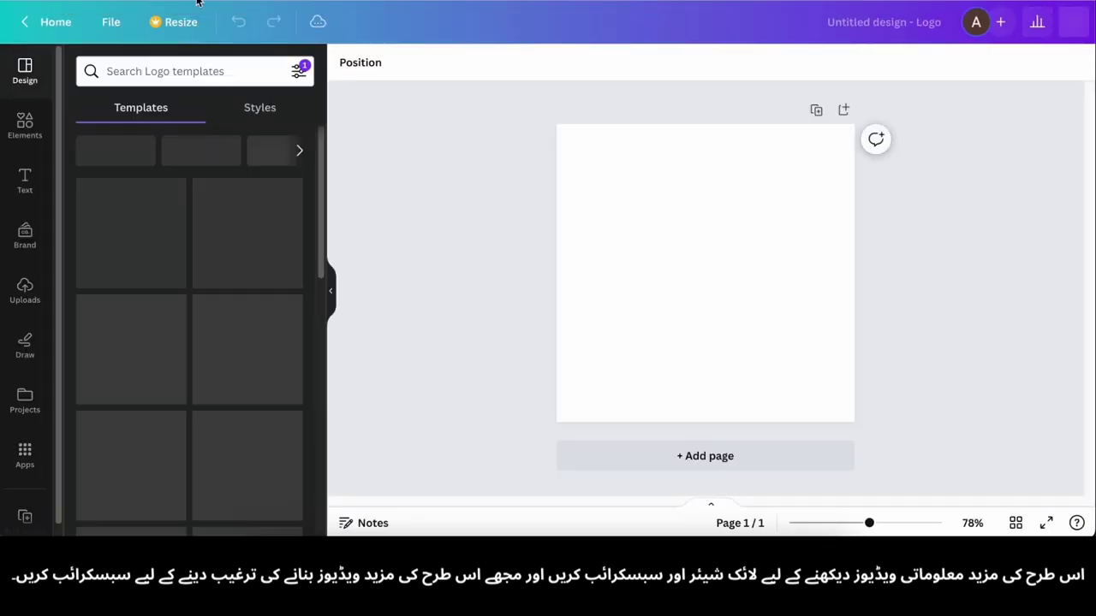
{"action": "left_click", "coordinate": [25, 291]}
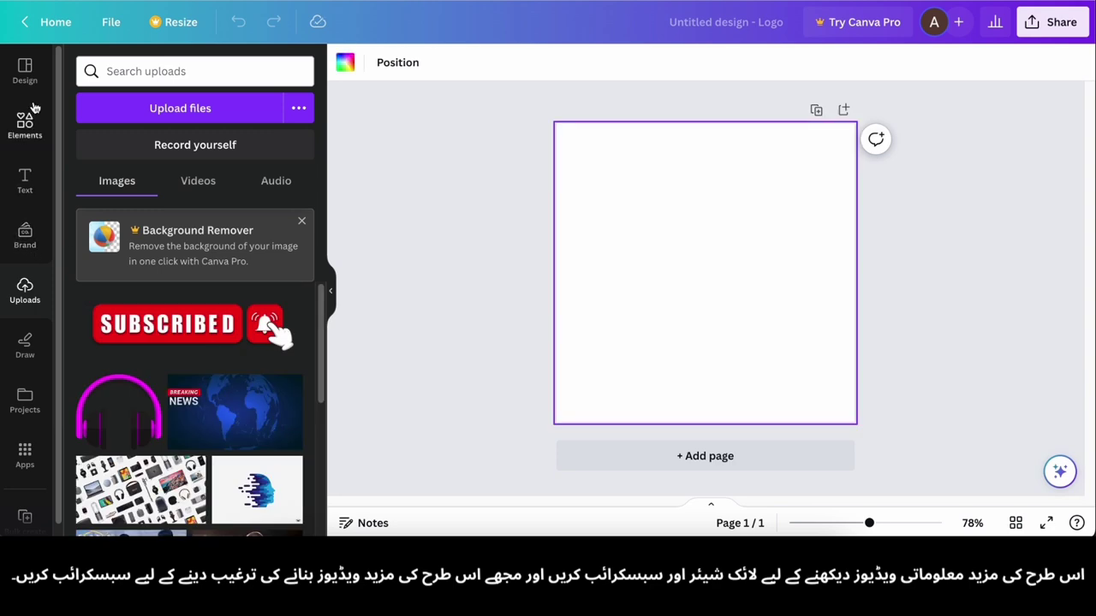
{"action": "left_click", "coordinate": [25, 72]}
{"action": "scroll", "coordinate": [89, 272], "scroll_direction": "down", "scroll_amount": 10}
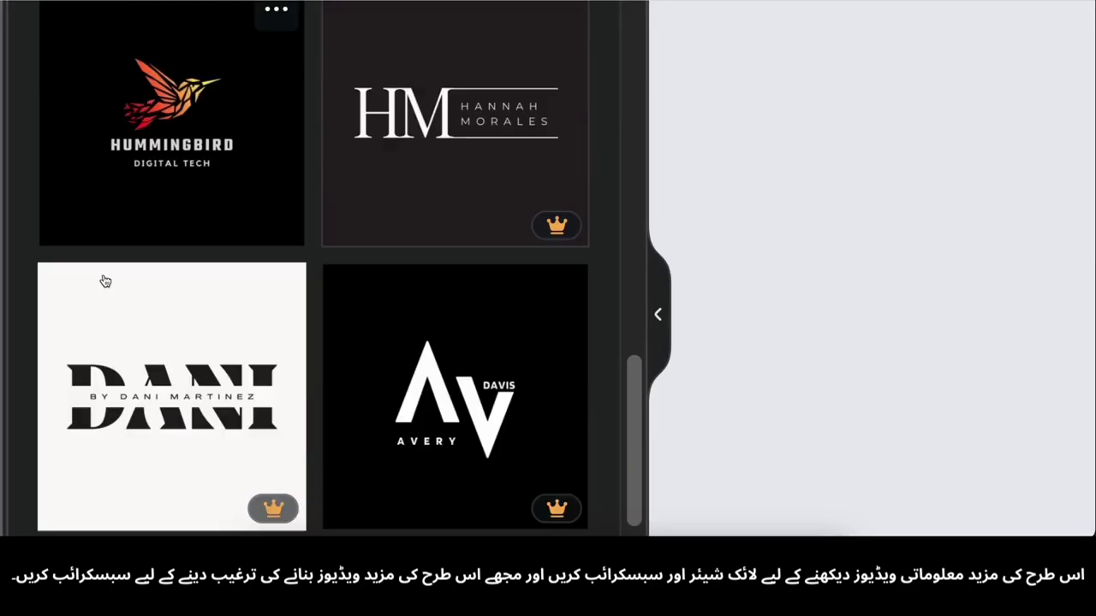
- Try several default solid colors on the logo background and settle on the cobalt blue
{"action": "left_click", "coordinate": [660, 286]}
{"action": "left_click", "coordinate": [346, 62]}
{"action": "scroll", "coordinate": [205, 316], "scroll_direction": "down", "scroll_amount": 3}
{"action": "scroll", "coordinate": [214, 342], "scroll_direction": "up", "scroll_amount": 2}
{"action": "left_click", "coordinate": [210, 401]}
{"action": "scroll", "coordinate": [772, 334], "scroll_direction": "up", "scroll_amount": 5}
{"action": "scroll", "coordinate": [772, 335], "scroll_direction": "down", "scroll_amount": 5}
{"action": "left_click", "coordinate": [87, 276]}
{"action": "left_click", "coordinate": [291, 317]}
{"action": "left_click", "coordinate": [292, 359]}
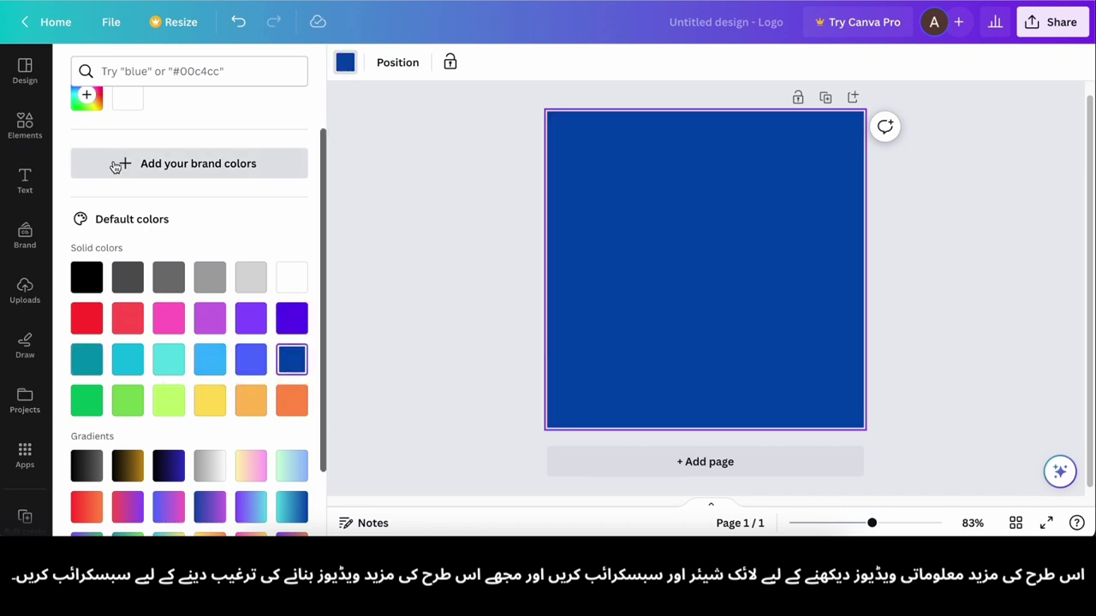
- Darken the logo background to a custom navy shade of the blue
{"action": "scroll", "coordinate": [116, 168], "scroll_direction": "up", "scroll_amount": 2}
{"action": "left_click", "coordinate": [86, 155]}
{"action": "left_click_drag", "start_coordinate": [293, 254], "coordinate": [295, 262]}
{"action": "left_click", "coordinate": [411, 270]}
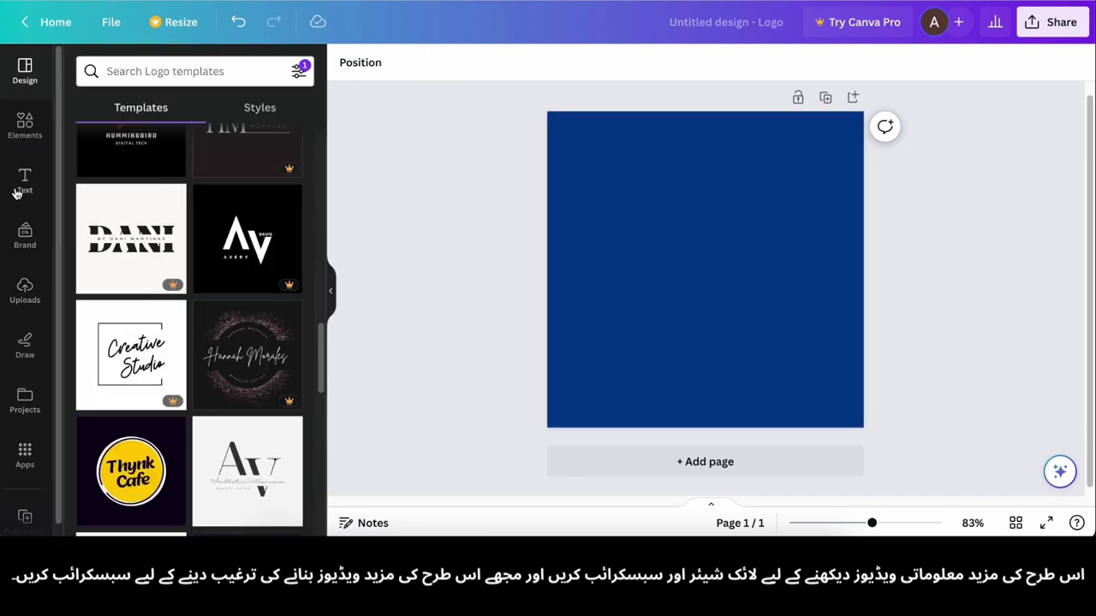
- Add a heading to the logo containing only the word "The" and place it above the middle of the page
{"action": "left_click", "coordinate": [24, 180]}
{"action": "left_click", "coordinate": [188, 252]}
{"action": "type", "text": "The Everyday Motivator"}
{"action": "left_click_drag", "start_coordinate": [664, 272], "coordinate": [796, 319]}
{"action": "key", "text": "BackSpace"}
{"action": "left_click_drag", "start_coordinate": [721, 283], "coordinate": [672, 262]}
{"action": "left_click", "coordinate": [631, 165]}
- Put the word "Everyday" in its own heading directly below "The"
{"action": "left_click", "coordinate": [680, 260]}
{"action": "type", "text": "The Everyday Motivator"}
{"action": "key", "text": "ctrl+a"}
{"action": "type", "text": "The Everyday Motivator"}
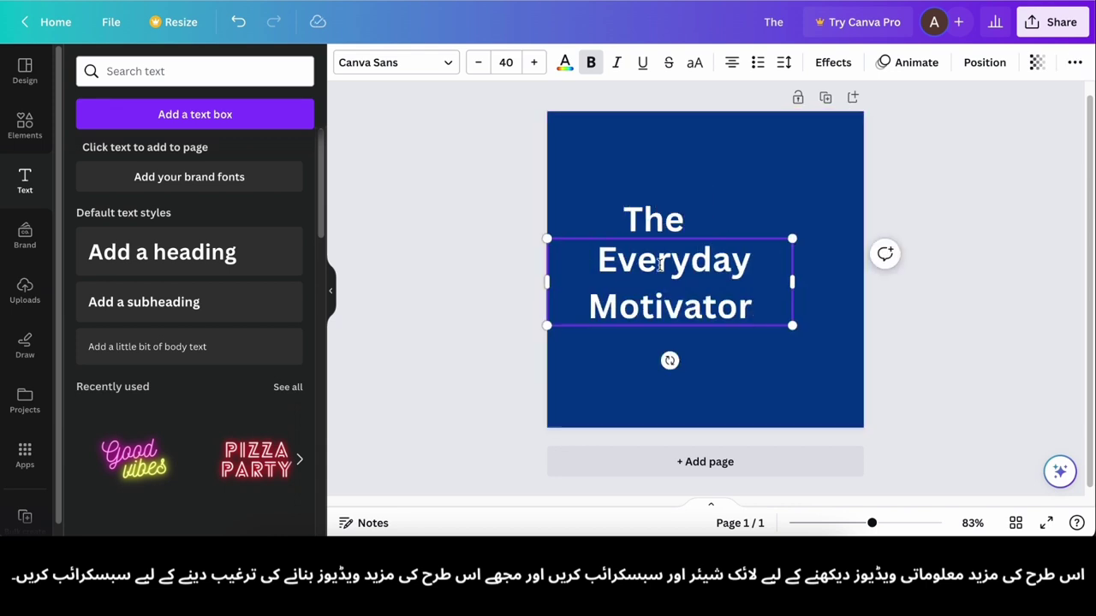
{"action": "key", "text": "BackSpace"}
{"action": "left_click", "coordinate": [825, 322]}
{"action": "left_click", "coordinate": [671, 261]}
- Add a third heading reading "Motivator" beneath "Everyday"
{"action": "left_click", "coordinate": [644, 200]}
{"action": "left_click_drag", "start_coordinate": [677, 271], "coordinate": [688, 310]}
{"action": "double_click", "coordinate": [688, 310]}
{"action": "type", "text": "The Everyday Motivator"}
{"action": "double_click", "coordinate": [690, 310]}
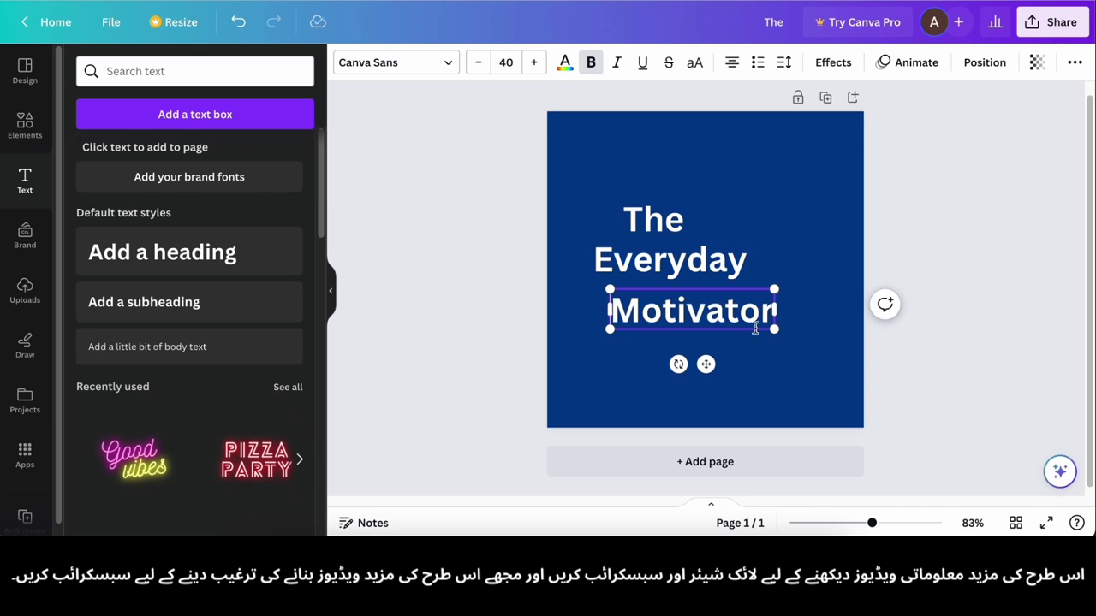
- Enlarge "The" and move it up, and scale "Everyday" up to font size 62.1
{"action": "left_click", "coordinate": [766, 353]}
{"action": "left_click_drag", "start_coordinate": [674, 233], "coordinate": [651, 213]}
{"action": "left_click_drag", "start_coordinate": [661, 221], "coordinate": [701, 246]}
{"action": "left_click_drag", "start_coordinate": [664, 219], "coordinate": [656, 203]}
{"action": "left_click", "coordinate": [727, 225]}
{"action": "left_click", "coordinate": [677, 269]}
{"action": "left_click_drag", "start_coordinate": [749, 280], "coordinate": [832, 300]}
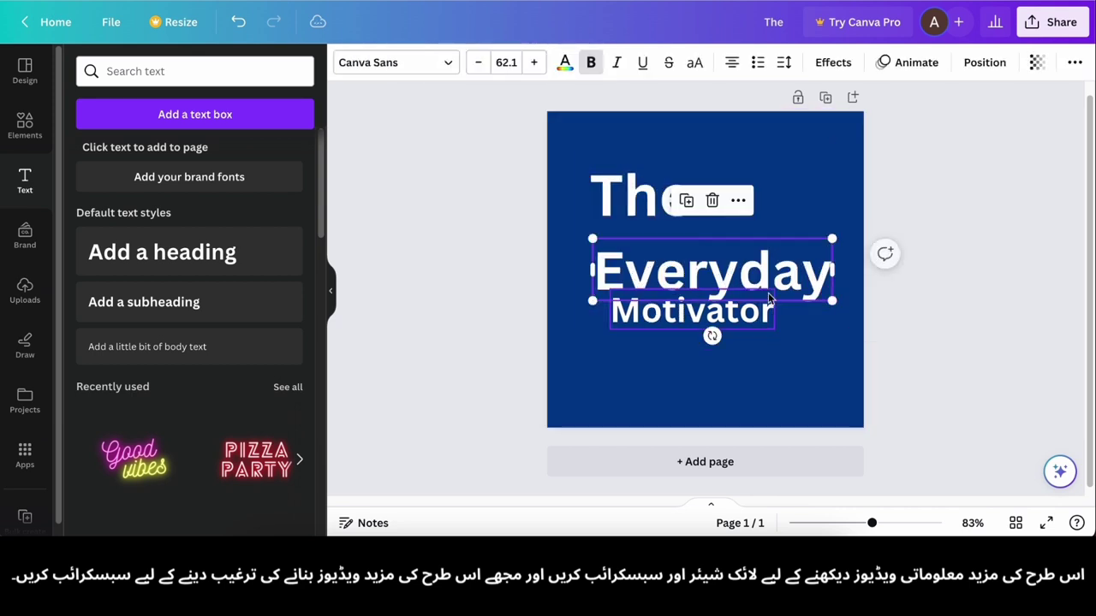
- Enlarge "Motivator" to font size 48.3 and place it below "Everyday", shifted toward the right edge of the logo
{"action": "left_click_drag", "start_coordinate": [756, 315], "coordinate": [797, 320]}
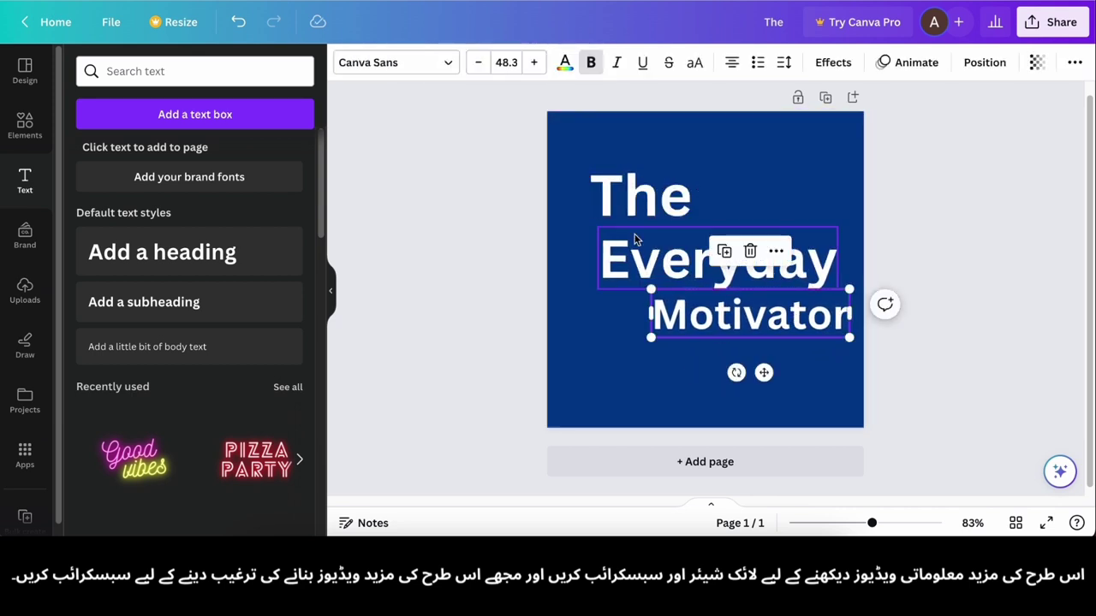
{"action": "left_click_drag", "start_coordinate": [643, 224], "coordinate": [632, 228]}
{"action": "left_click", "coordinate": [590, 294]}
{"action": "left_click_drag", "start_coordinate": [696, 297], "coordinate": [664, 324]}
{"action": "left_click", "coordinate": [609, 325]}
- Enlarge "The" to font size 70.5 and position it in the upper-left part of the logo
{"action": "left_click", "coordinate": [550, 196]}
{"action": "left_click", "coordinate": [595, 203]}
{"action": "left_click_drag", "start_coordinate": [689, 233], "coordinate": [694, 236]}
{"action": "left_click_drag", "start_coordinate": [637, 220], "coordinate": [636, 211]}
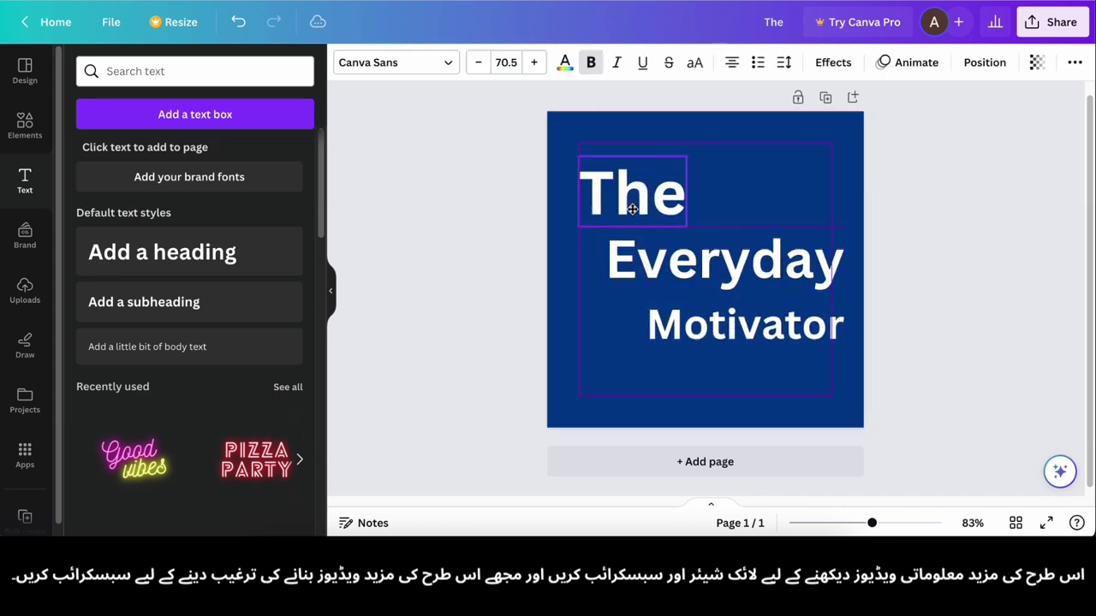
- Shift "Everyday" and "Motivator" slightly left so their right edges line up inside the logo margin
{"action": "left_click_drag", "start_coordinate": [696, 264], "coordinate": [685, 264]}
{"action": "left_click_drag", "start_coordinate": [714, 324], "coordinate": [736, 338]}
{"action": "key", "text": "ctrl+z"}
{"action": "left_click", "coordinate": [623, 343]}
{"action": "left_click_drag", "start_coordinate": [643, 327], "coordinate": [642, 326]}
{"action": "left_click_drag", "start_coordinate": [619, 218], "coordinate": [619, 216]}
{"action": "left_click", "coordinate": [836, 389]}
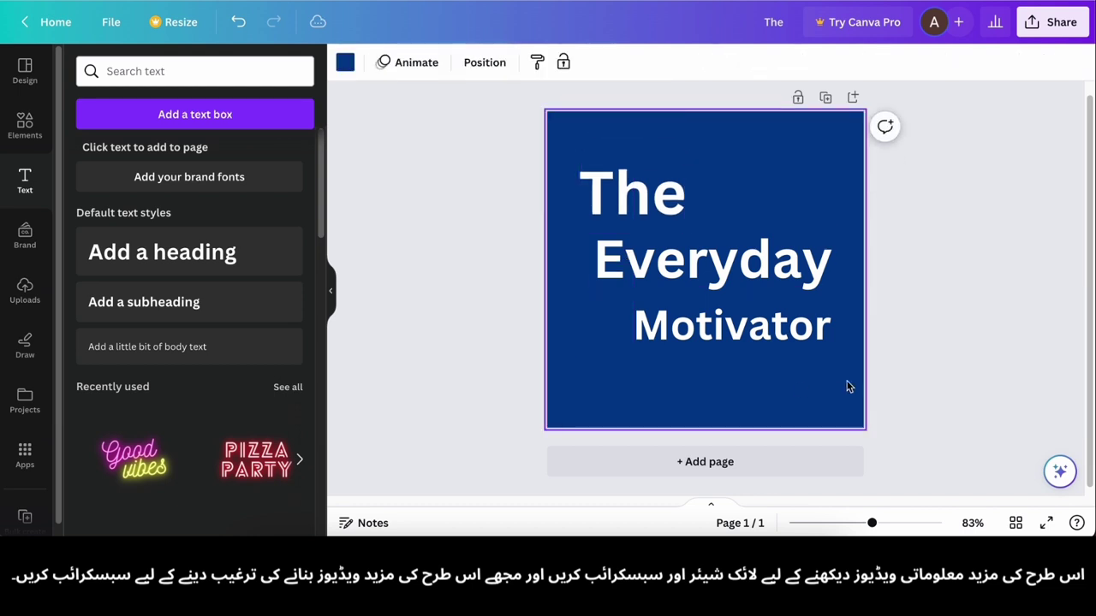
- Fine-tune the position of "Motivator" under "Everyday"
{"action": "key", "text": "ctrl+a"}
{"action": "left_click", "coordinate": [624, 366]}
{"action": "mouse_move", "coordinate": [686, 331]}
{"action": "left_mouse_down"}
{"action": "mouse_move", "coordinate": [687, 320]}
{"action": "mouse_move", "coordinate": [702, 328]}
{"action": "left_mouse_up"}
{"action": "left_click", "coordinate": [682, 369]}
{"action": "left_click", "coordinate": [671, 373]}
- Apply the Lift text effect to "The", "Everyday" and "Motivator" with intensity 100
{"action": "left_click", "coordinate": [617, 193]}
{"action": "left_click", "coordinate": [833, 62]}
{"action": "left_click", "coordinate": [261, 157]}
{"action": "left_click_drag", "start_coordinate": [184, 254], "coordinate": [453, 268]}
{"action": "left_click", "coordinate": [706, 261]}
{"action": "left_click", "coordinate": [260, 158]}
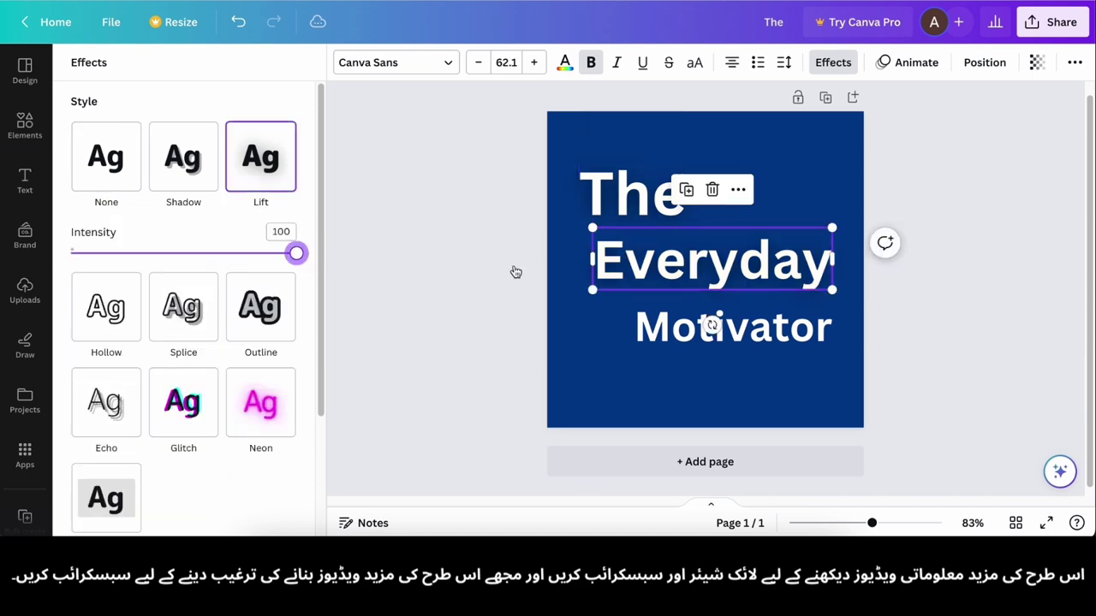
{"action": "left_click", "coordinate": [733, 325]}
{"action": "left_click", "coordinate": [261, 156]}
{"action": "left_click", "coordinate": [416, 249]}
{"action": "scroll", "coordinate": [768, 381], "scroll_direction": "down", "scroll_amount": 2}
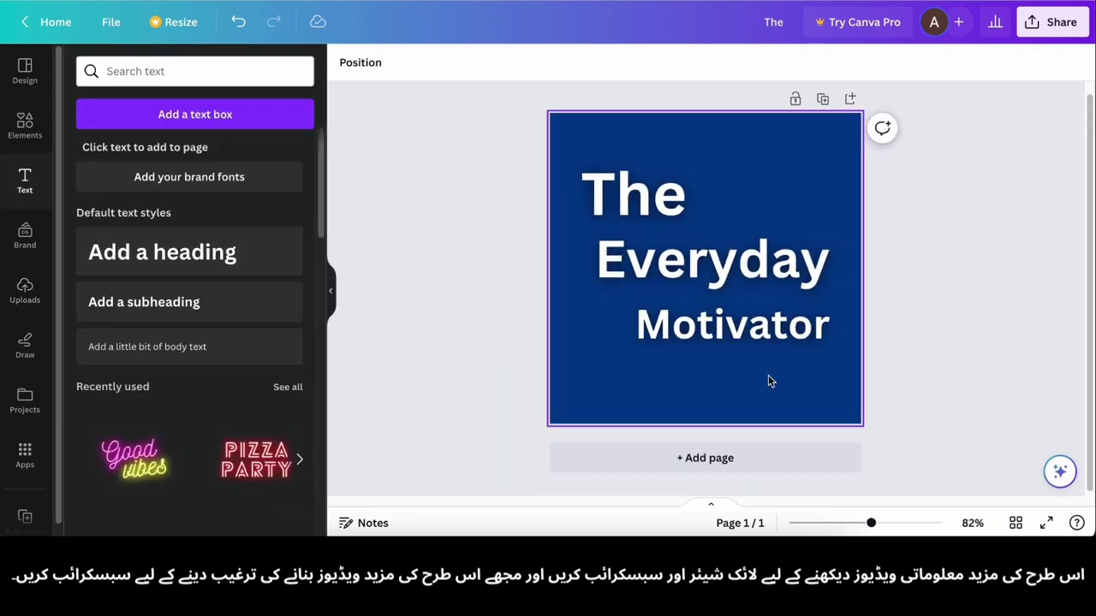
- Move all three words down toward the logo's center and offset "Motivator" slightly to the right
{"action": "scroll", "coordinate": [768, 381], "scroll_direction": "up", "scroll_amount": 3, "text": "ctrl"}
{"action": "left_click", "coordinate": [728, 354]}
{"action": "left_click", "coordinate": [582, 384]}
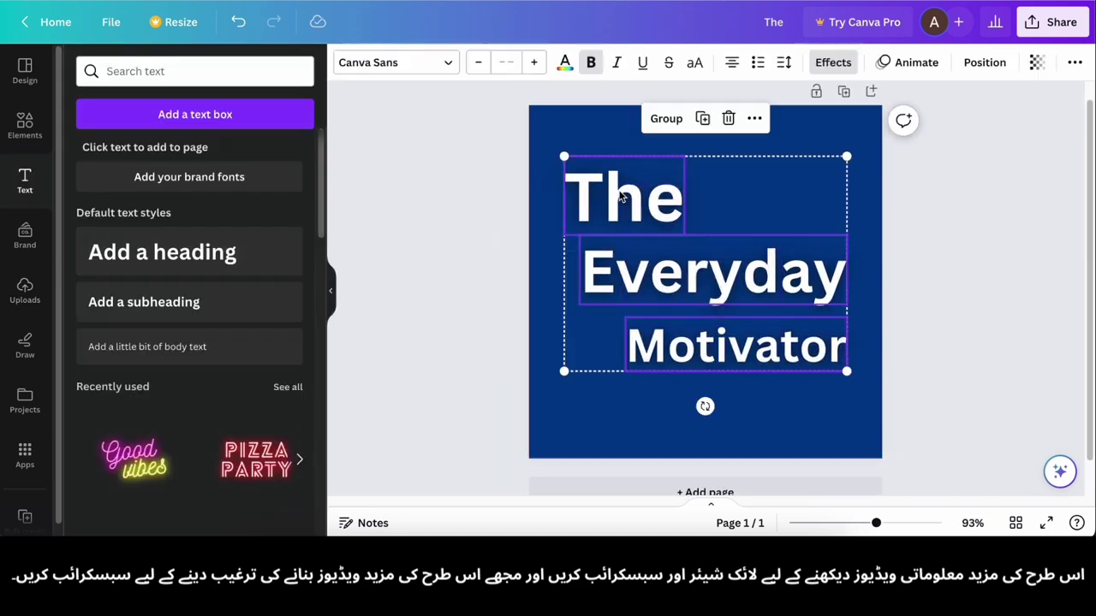
{"action": "left_click", "coordinate": [788, 374]}
{"action": "left_click", "coordinate": [565, 415]}
{"action": "left_click_drag", "start_coordinate": [792, 379], "coordinate": [807, 371]}
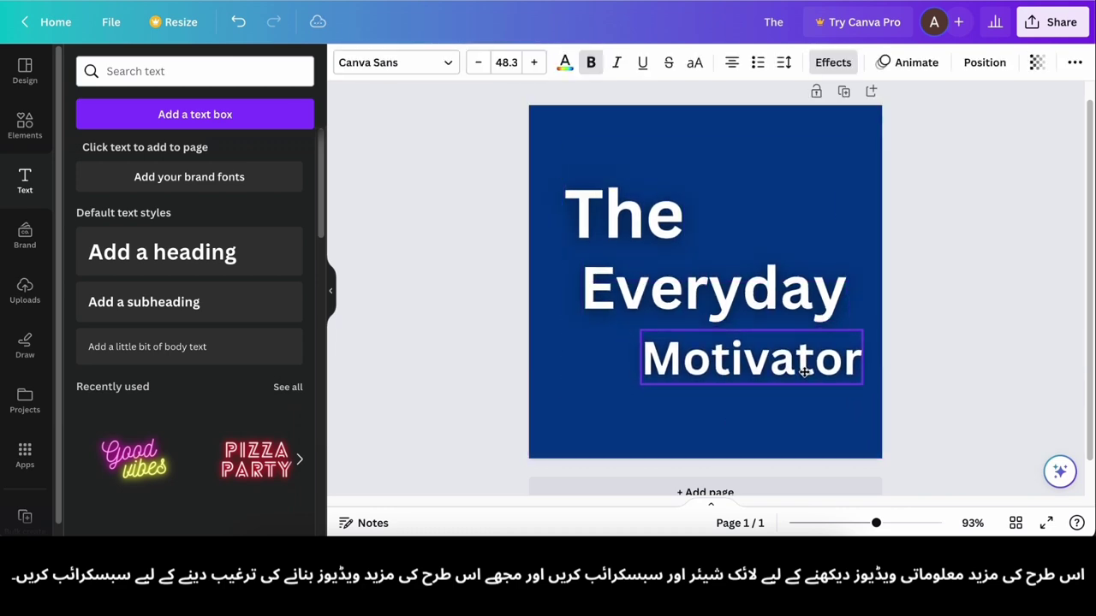
{"action": "left_click", "coordinate": [572, 368]}
- Add a rounded square shape and stretch it into a wide box behind the word "Everyday"
{"action": "left_click", "coordinate": [25, 144]}
{"action": "left_click", "coordinate": [108, 205]}
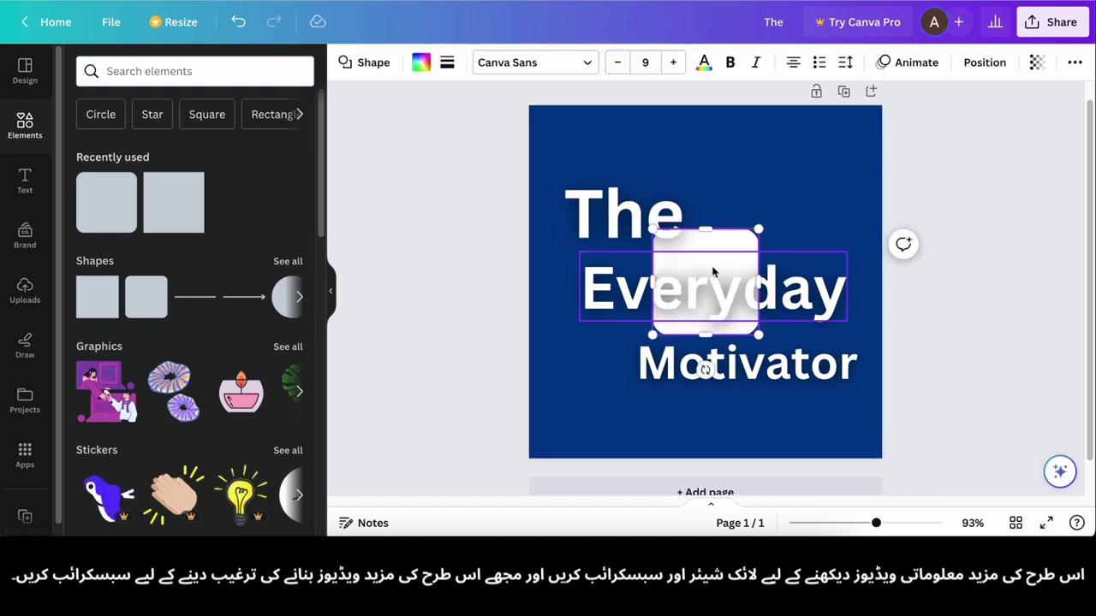
{"action": "left_click_drag", "start_coordinate": [732, 241], "coordinate": [637, 254]}
{"action": "left_click_drag", "start_coordinate": [666, 294], "coordinate": [857, 295]}
- Color the "Everyday" text black and fill the rounded box behind it with yellow
{"action": "double_click", "coordinate": [729, 289]}
{"action": "left_click", "coordinate": [565, 61]}
{"action": "left_click", "coordinate": [418, 265]}
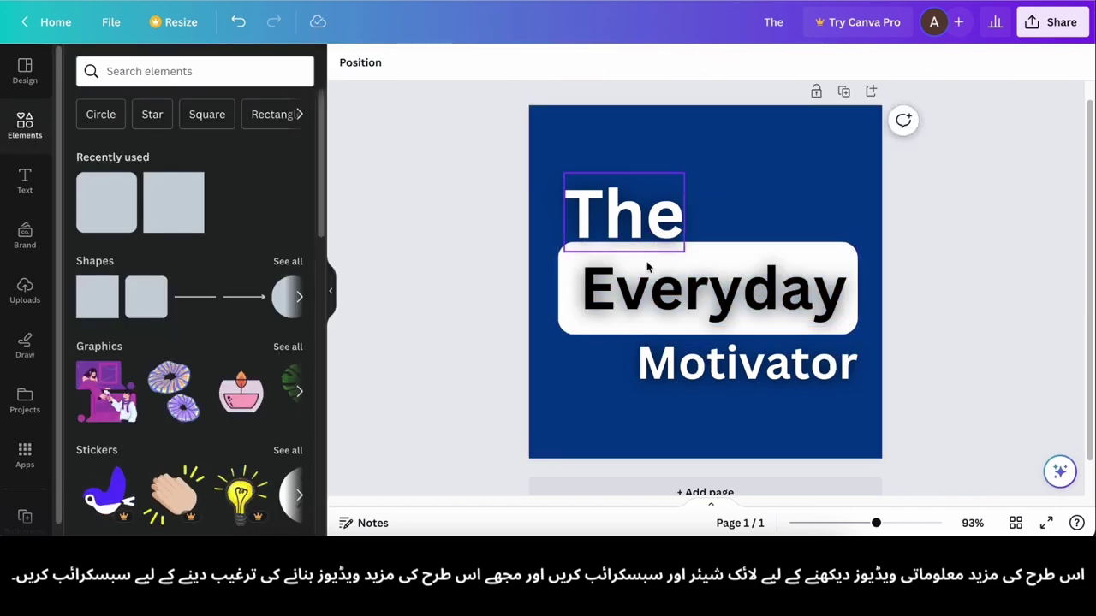
{"action": "left_click", "coordinate": [575, 332]}
{"action": "left_click", "coordinate": [421, 61]}
{"action": "scroll", "coordinate": [211, 312], "scroll_direction": "down", "scroll_amount": 2}
{"action": "left_click", "coordinate": [210, 312]}
- Reduce the intensity of the Lift effect on "Everyday"
{"action": "double_click", "coordinate": [673, 310]}
{"action": "left_click", "coordinate": [827, 61]}
{"action": "left_click_drag", "start_coordinate": [282, 253], "coordinate": [225, 253]}
- Move "The" up clear of the yellow box and center the whole text arrangement on the logo
{"action": "left_click", "coordinate": [624, 214]}
{"action": "left_click_drag", "start_coordinate": [623, 214], "coordinate": [624, 197]}
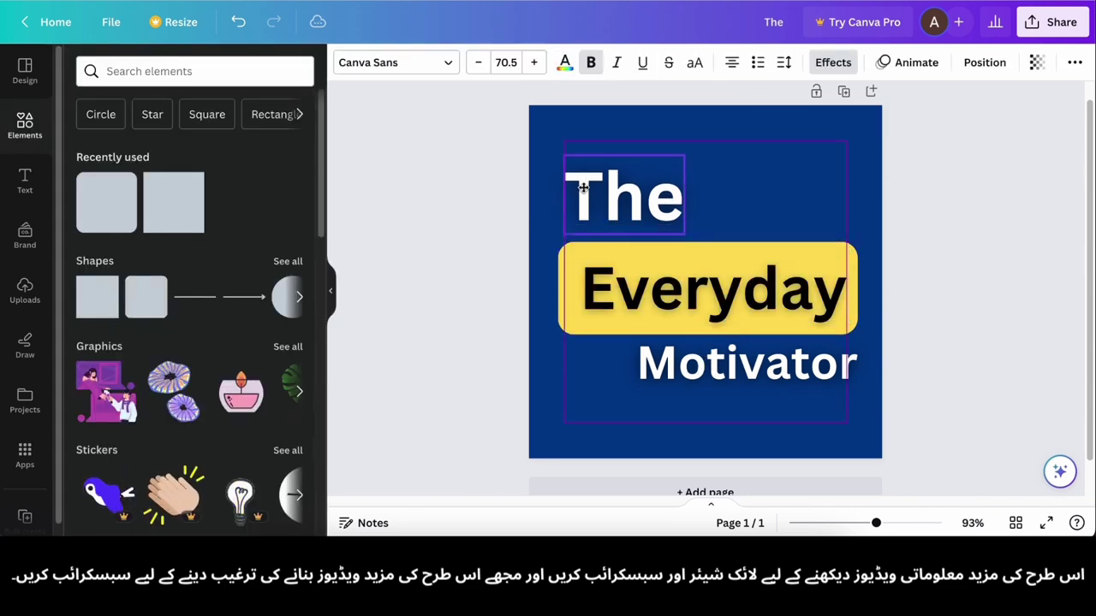
{"action": "left_click_drag", "start_coordinate": [810, 433], "coordinate": [663, 210]}
{"action": "mouse_move", "coordinate": [702, 289]}
{"action": "left_mouse_down"}
{"action": "mouse_move", "coordinate": [709, 295]}
{"action": "mouse_move", "coordinate": [699, 294]}
{"action": "left_mouse_up"}
{"action": "left_click", "coordinate": [452, 317]}
{"action": "scroll", "coordinate": [452, 317], "scroll_direction": "down", "scroll_amount": 2}
- Download the finished logo as a PNG
{"action": "left_click", "coordinate": [1052, 22]}
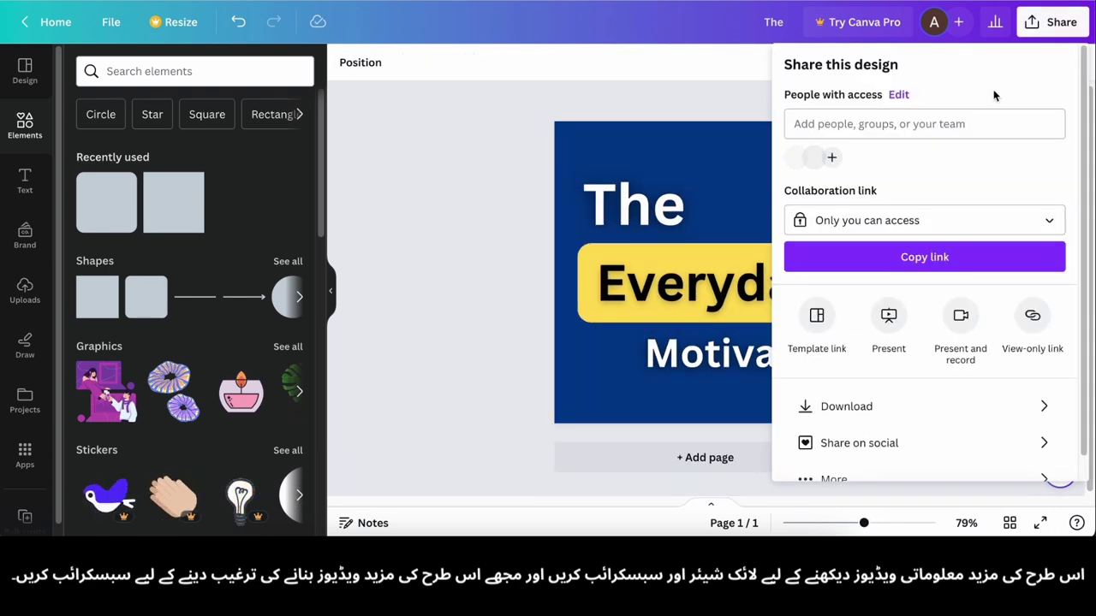
{"action": "left_click", "coordinate": [857, 405]}
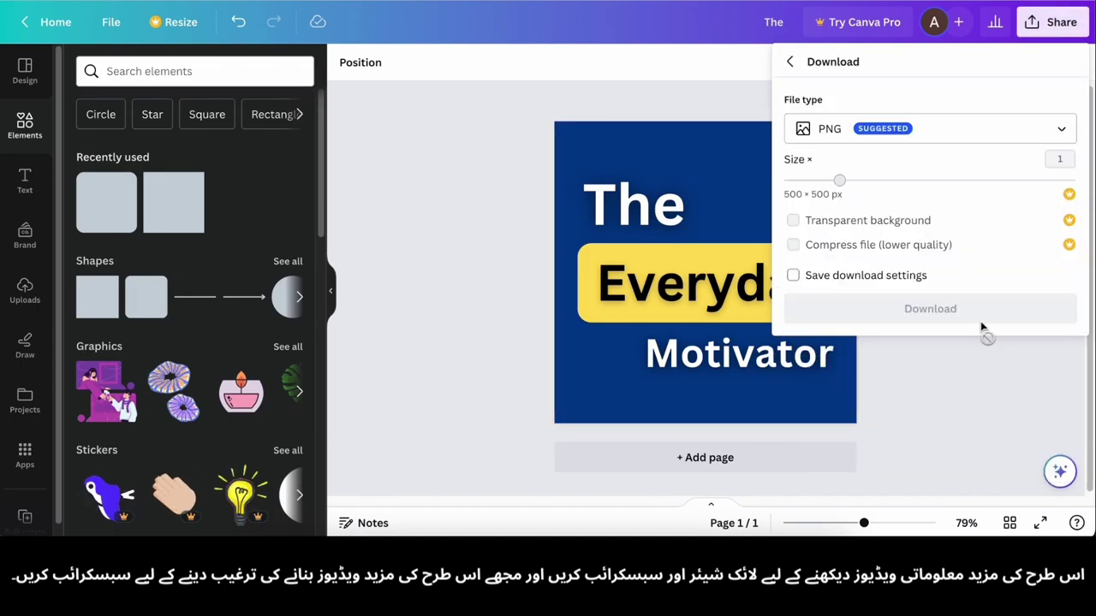
{"action": "left_click", "coordinate": [908, 317]}
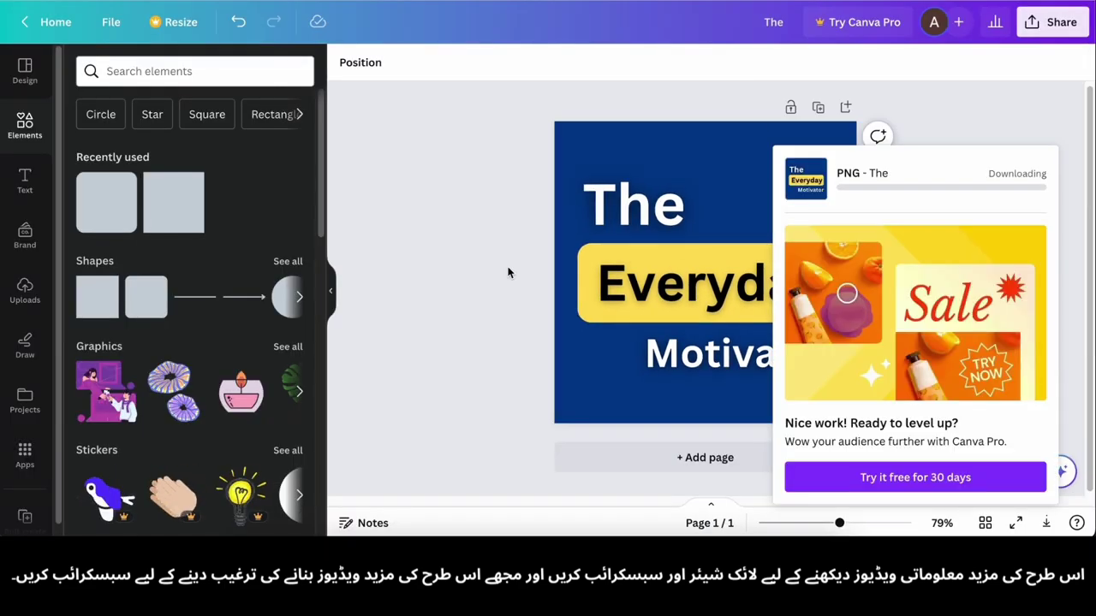
- Search Google in a new tab for youtube banner size and look up the recommended dimensions
{"action": "key", "text": "super+t"}
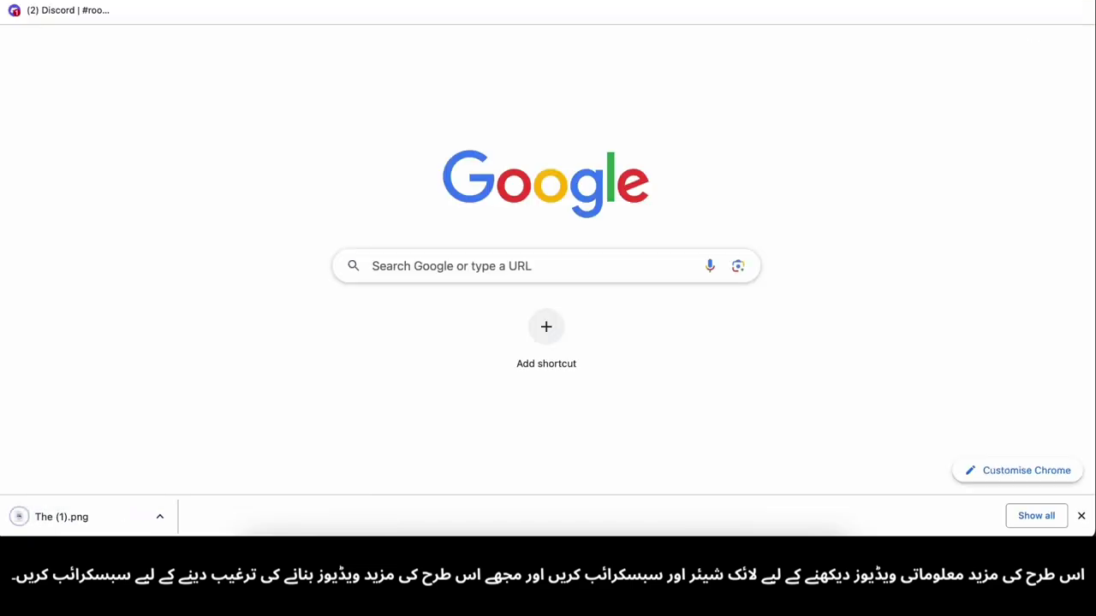
{"action": "left_click", "coordinate": [404, 253]}
{"action": "type", "text": "youtube ]banner size"}
{"action": "key", "text": "Return"}
{"action": "scroll", "coordinate": [92, 208], "scroll_direction": "up", "scroll_amount": 5}
{"action": "left_click_drag", "start_coordinate": [179, 224], "coordinate": [406, 225]}
{"action": "left_click", "coordinate": [406, 224]}
{"action": "scroll", "coordinate": [406, 225], "scroll_direction": "down", "scroll_amount": 5}
- Search Google in a new tab for subscribe png and view the Pixabay subscribed-button image
{"action": "key", "text": "super+t"}
{"action": "left_click", "coordinate": [483, 279]}
{"action": "type", "text": "subs"}
{"action": "key", "text": "Return"}
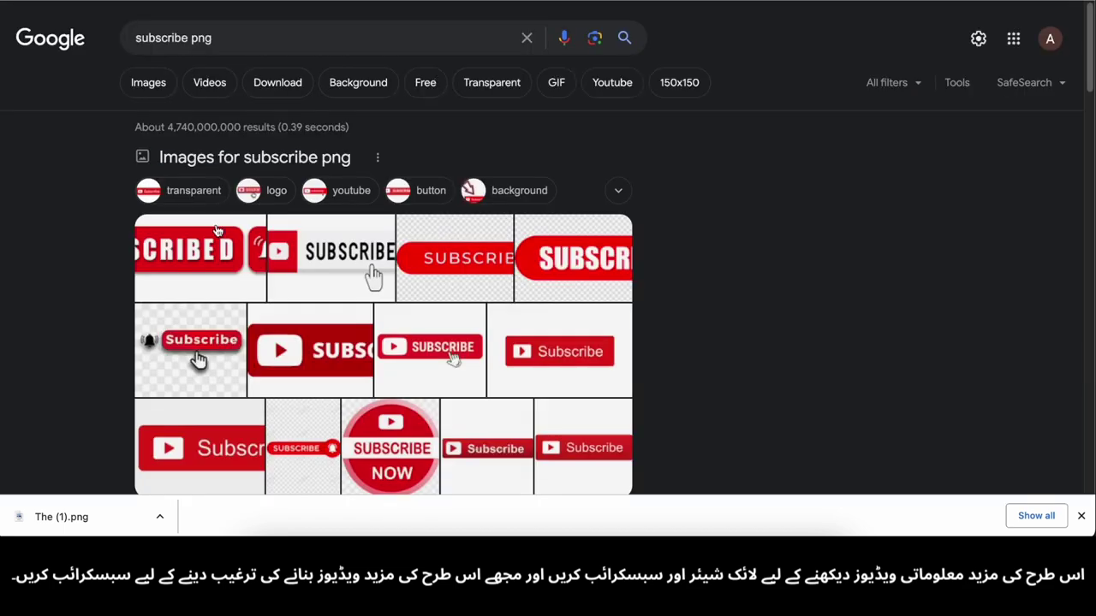
{"action": "left_click", "coordinate": [376, 184]}
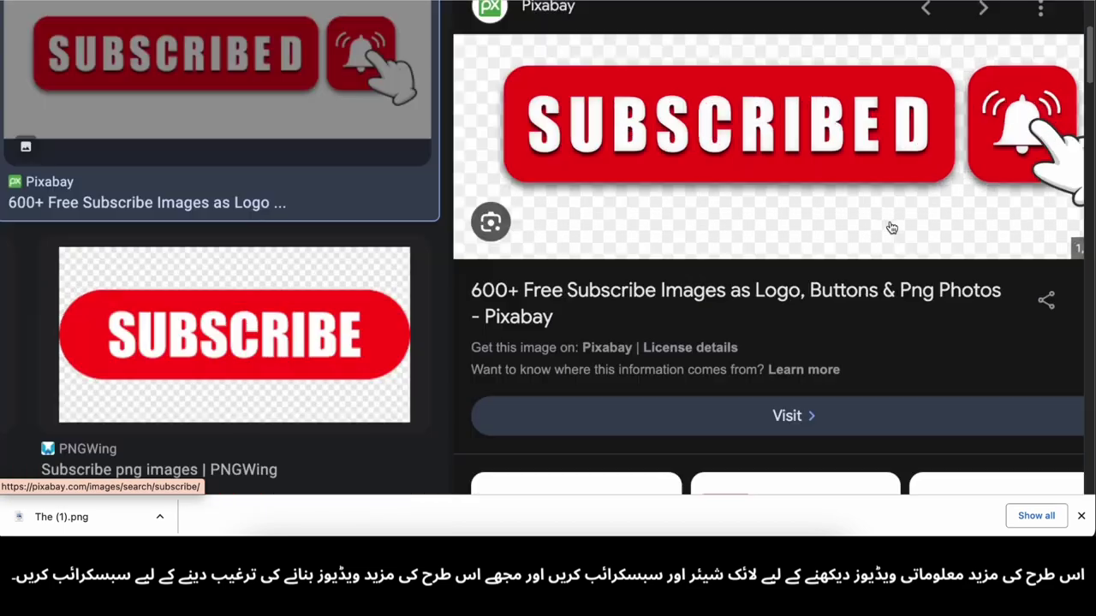
- Search Google in a new tab for canva and open the Canva website
{"action": "key", "text": "ctrl+t"}
{"action": "type", "text": "canva"}
{"action": "key", "text": "Return"}
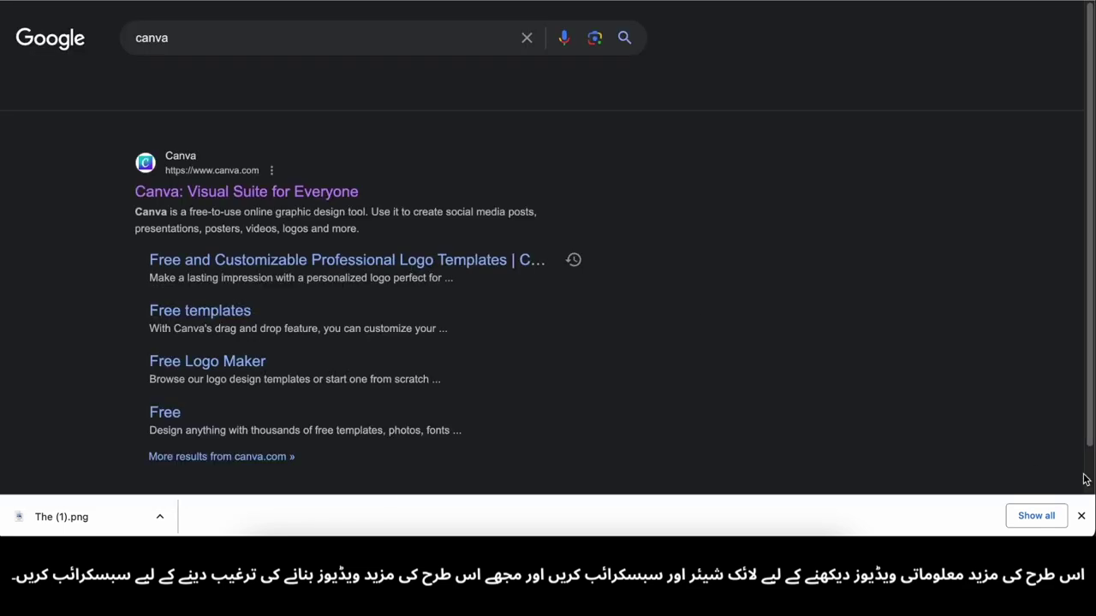
{"action": "left_click", "coordinate": [256, 203]}
- Create a new custom-size design 2560 px wide and 1440 px high for the banner
{"action": "left_click", "coordinate": [964, 27]}
{"action": "scroll", "coordinate": [885, 38], "scroll_direction": "up", "scroll_amount": 3}
{"action": "scroll", "coordinate": [805, 257], "scroll_direction": "down", "scroll_amount": 3}
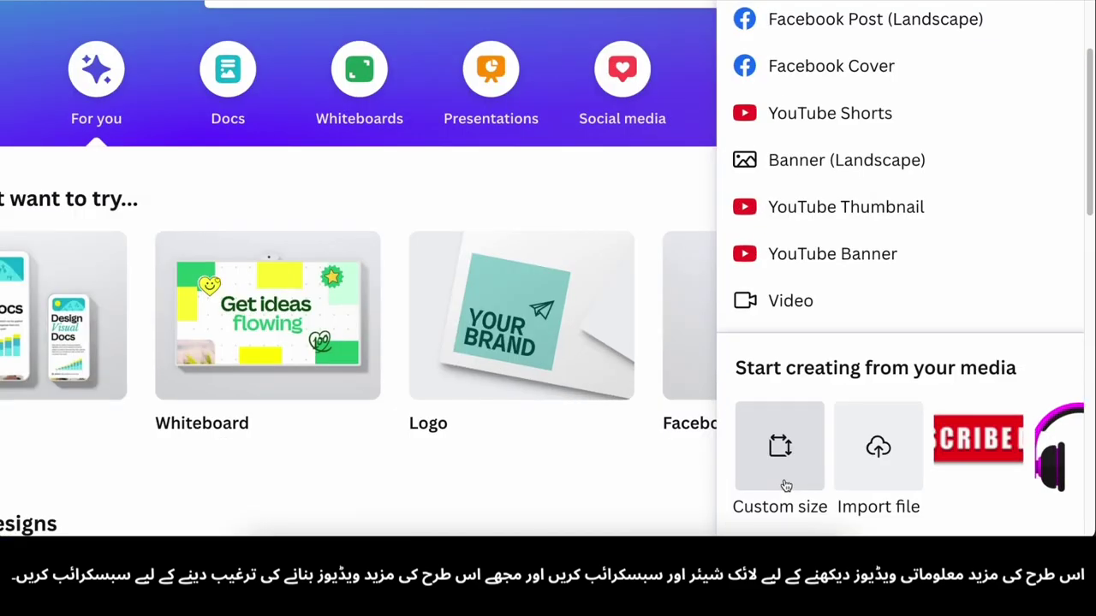
{"action": "left_click", "coordinate": [786, 485]}
{"action": "scroll", "coordinate": [776, 450], "scroll_direction": "up", "scroll_amount": 3}
{"action": "type", "text": "15"}
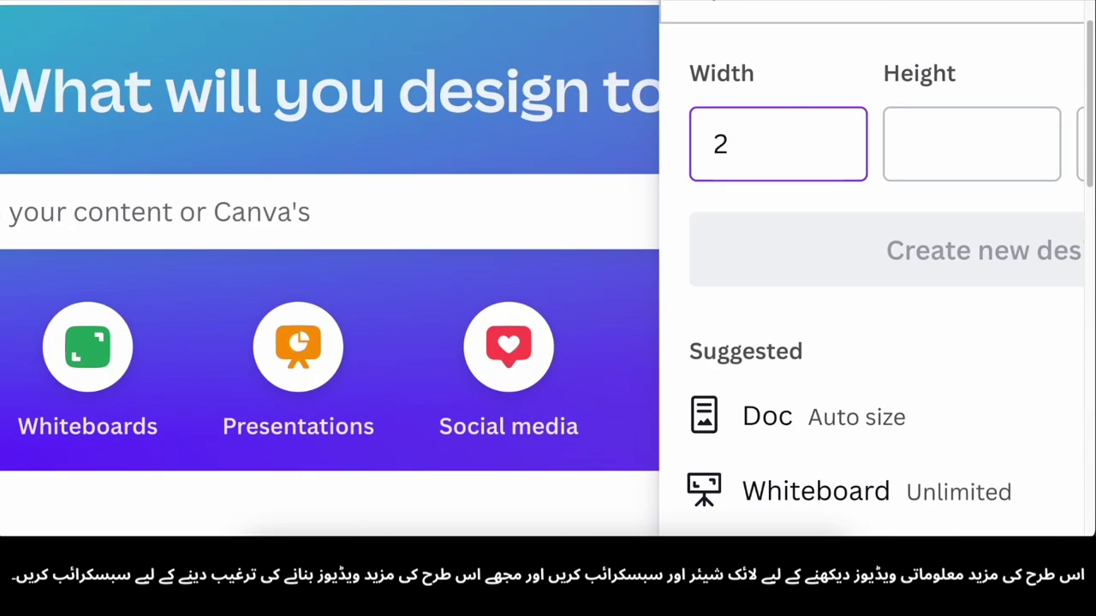
{"action": "type", "text": "560"}
{"action": "key", "text": "Tab"}
{"action": "type", "text": "1400"}
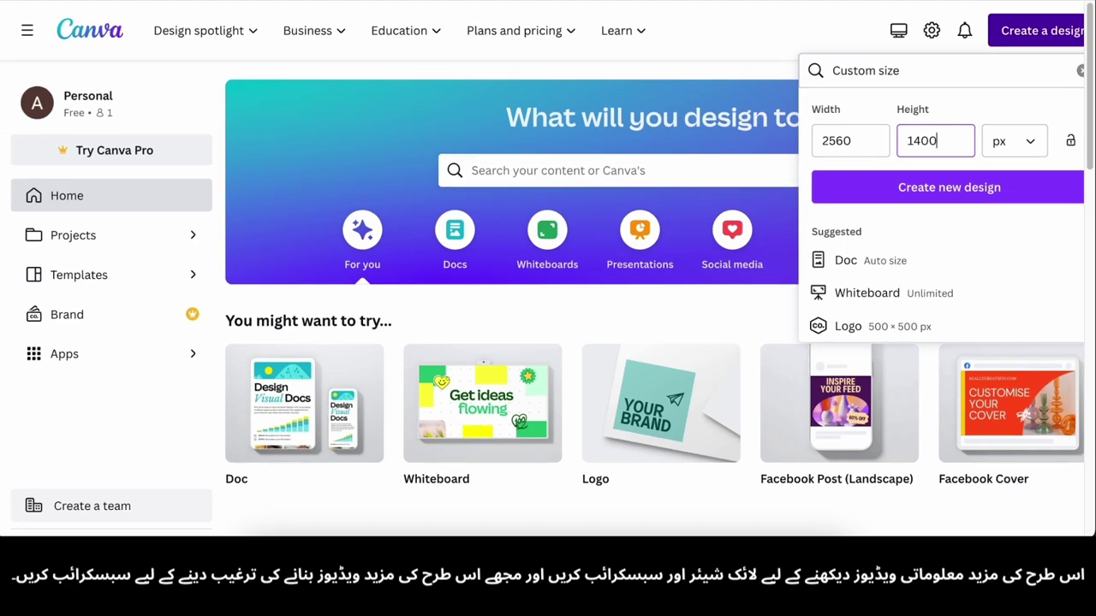
{"action": "key", "text": "BackSpace"}
{"action": "key", "text": "BackSpace"}
{"action": "type", "text": "40"}
{"action": "left_click", "coordinate": [955, 192]}
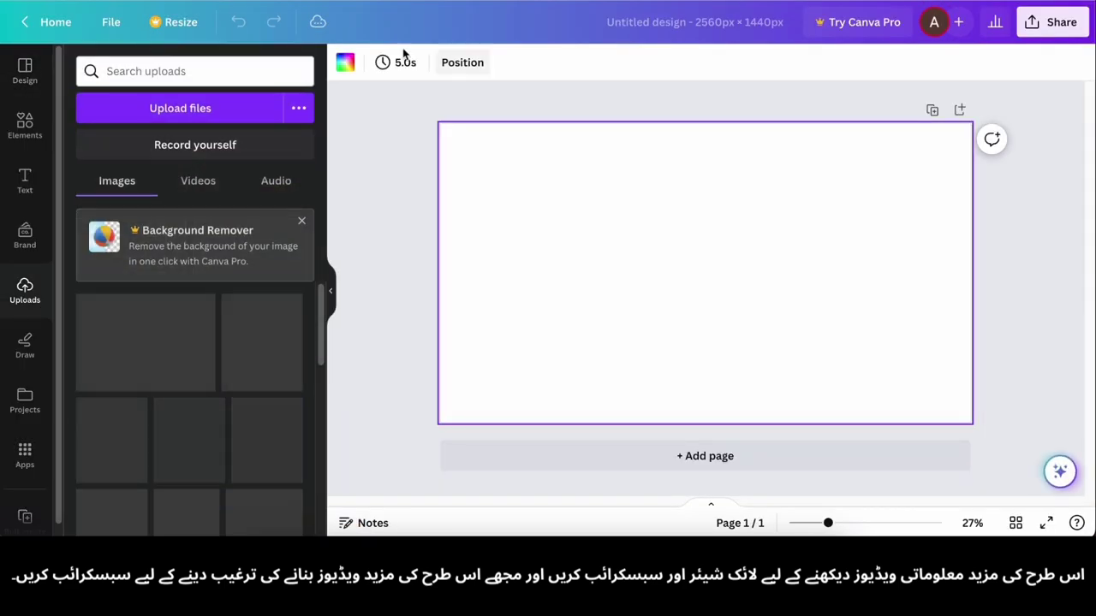
- Fill the blank banner background with dark blue
{"action": "left_click", "coordinate": [340, 59]}
{"action": "left_click", "coordinate": [291, 419]}
{"action": "left_click", "coordinate": [87, 155]}
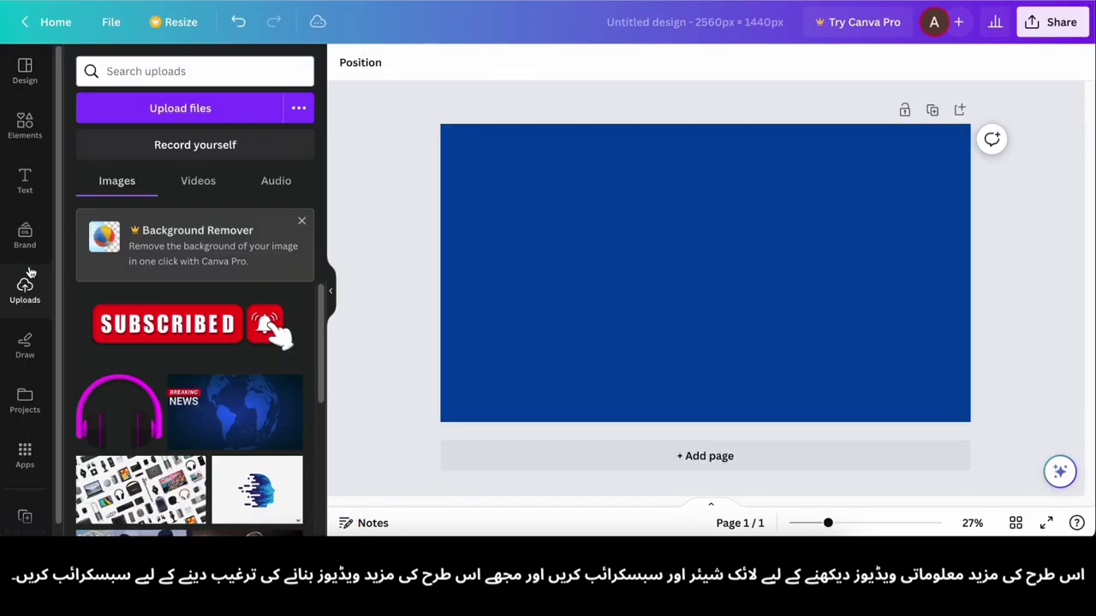
- Add white shadowed headings "The", "Everyday" and "Motivator" and line them up in one row across the middle of the banner
{"action": "left_click", "coordinate": [25, 181]}
{"action": "left_click", "coordinate": [162, 252]}
{"action": "left_click", "coordinate": [834, 61]}
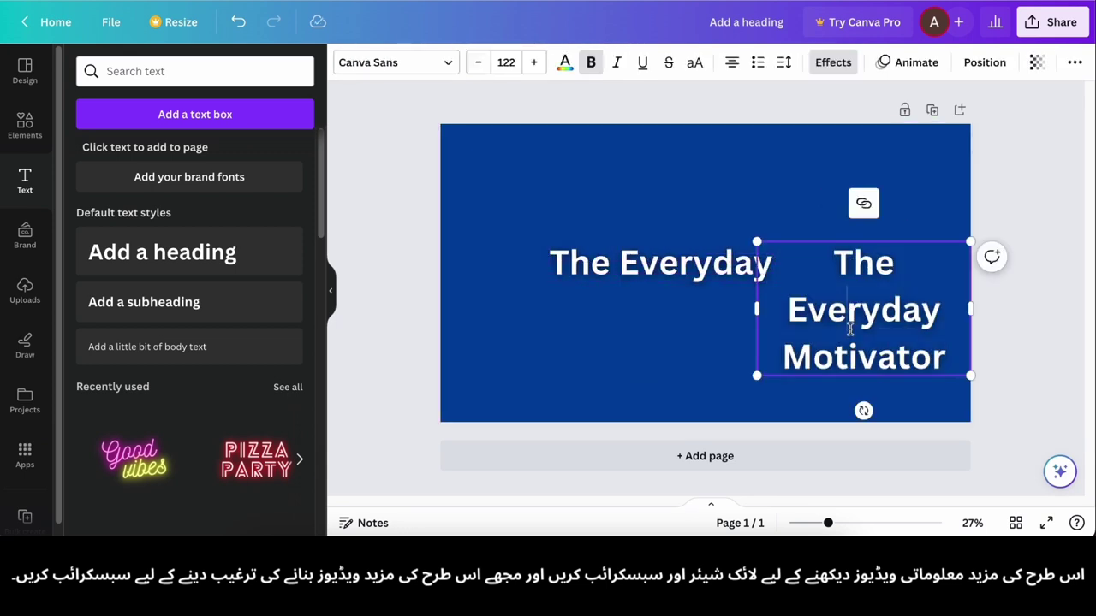
{"action": "left_click_drag", "start_coordinate": [850, 328], "coordinate": [833, 257]}
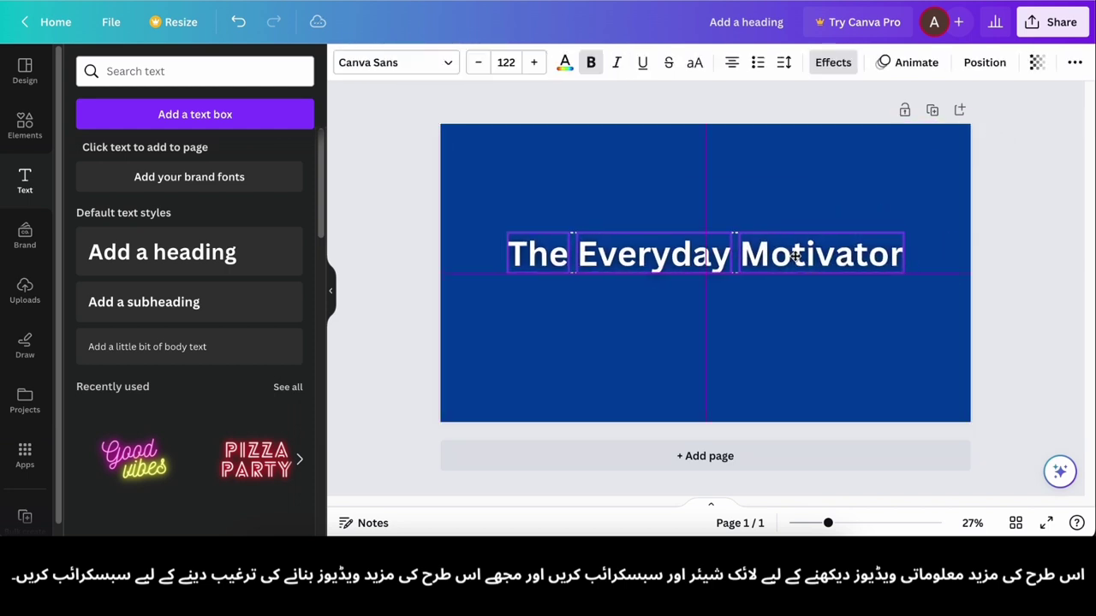
{"action": "left_click_drag", "start_coordinate": [797, 257], "coordinate": [796, 277]}
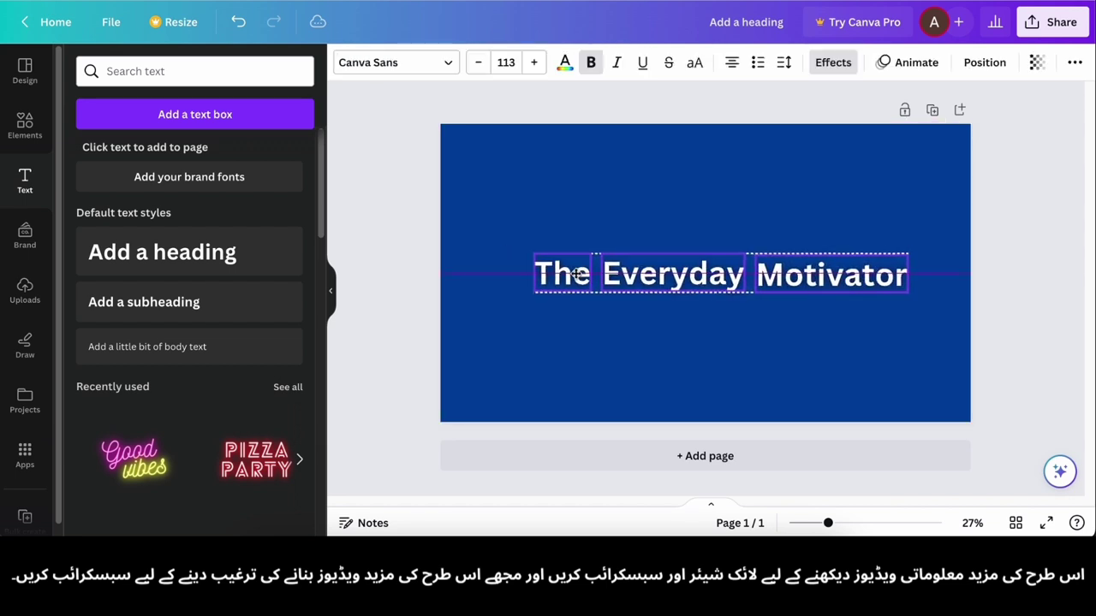
- Add a white rounded square, reshape it into a box around "Everyday" and place it behind the word
{"action": "left_click", "coordinate": [559, 326]}
{"action": "left_click", "coordinate": [12, 125]}
{"action": "left_click", "coordinate": [146, 297]}
{"action": "left_click_drag", "start_coordinate": [715, 300], "coordinate": [728, 274]}
{"action": "key", "text": "Left"}
{"action": "key", "text": "Left"}
{"action": "key", "text": "Left"}
{"action": "left_click_drag", "start_coordinate": [680, 319], "coordinate": [682, 261]}
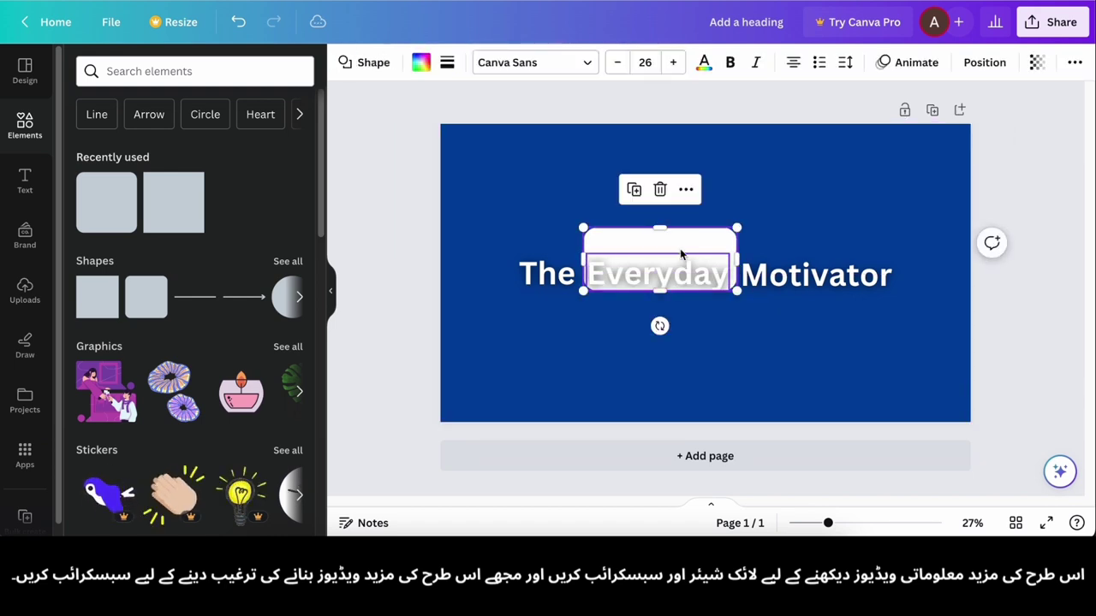
- Color the word "Everyday" black and the rounded box behind it yellow
{"action": "double_click", "coordinate": [659, 289]}
{"action": "left_click", "coordinate": [565, 63]}
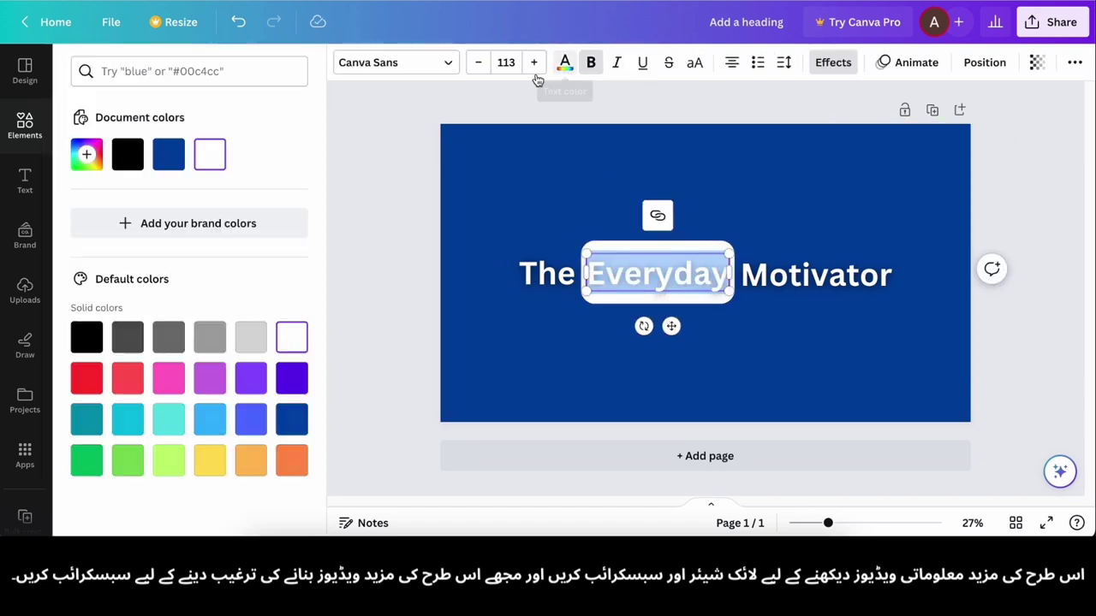
{"action": "left_click", "coordinate": [640, 307]}
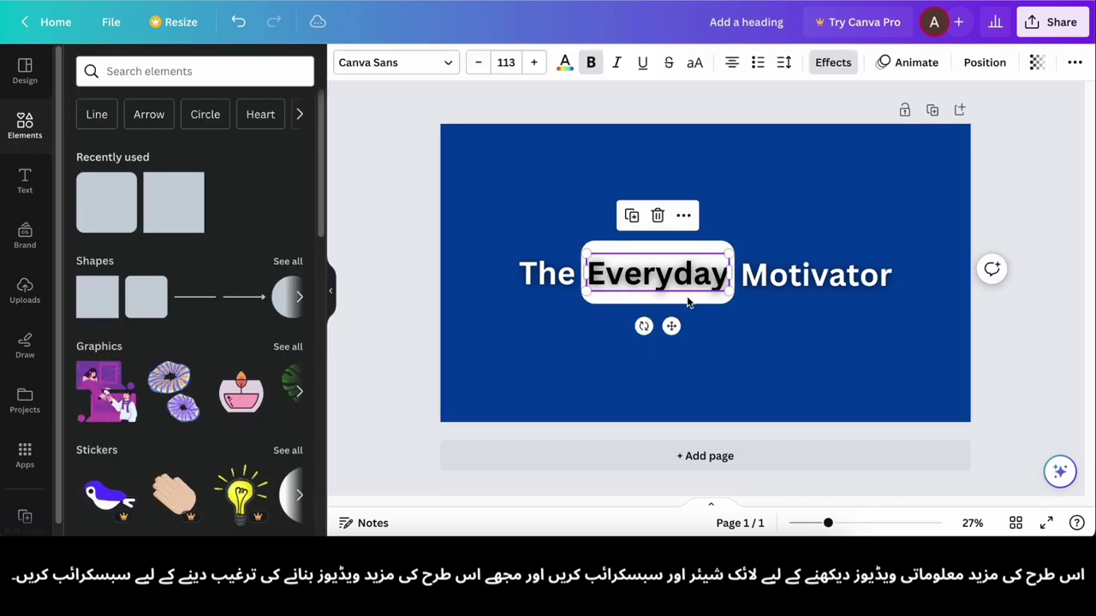
{"action": "left_click", "coordinate": [660, 283]}
{"action": "left_click", "coordinate": [420, 62]}
{"action": "scroll", "coordinate": [188, 300], "scroll_direction": "down", "scroll_amount": 1}
{"action": "left_click", "coordinate": [210, 340]}
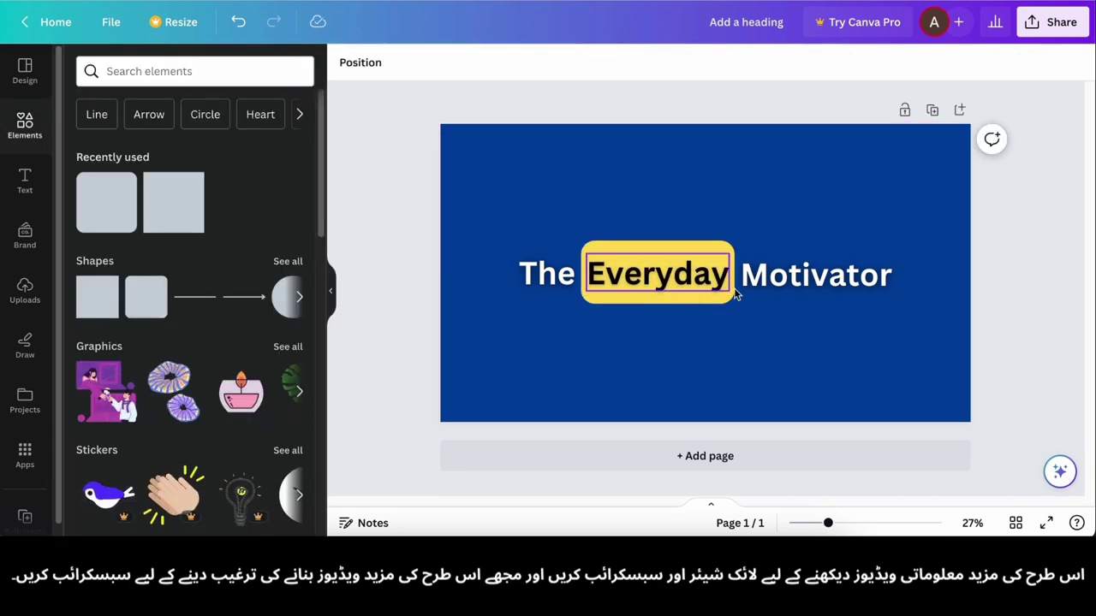
- Space "The" and "Motivator" away from the yellow box and widen the box slightly around "Everyday"
{"action": "left_click_drag", "start_coordinate": [764, 281], "coordinate": [769, 280]}
{"action": "left_click_drag", "start_coordinate": [562, 283], "coordinate": [551, 283]}
{"action": "left_click", "coordinate": [651, 333]}
{"action": "left_click", "coordinate": [732, 274]}
{"action": "left_click_drag", "start_coordinate": [732, 274], "coordinate": [729, 296]}
{"action": "left_click_drag", "start_coordinate": [879, 321], "coordinate": [524, 290]}
{"action": "left_click", "coordinate": [496, 342]}
- Insert the uploaded SUBSCRIBED button image, shrink it and place it just below "Motivator"
{"action": "left_click", "coordinate": [25, 180]}
{"action": "left_click", "coordinate": [24, 292]}
{"action": "left_click", "coordinate": [227, 338]}
{"action": "left_click", "coordinate": [25, 181]}
{"action": "left_click_drag", "start_coordinate": [581, 321], "coordinate": [799, 340]}
{"action": "left_click_drag", "start_coordinate": [872, 328], "coordinate": [752, 343]}
{"action": "left_click_drag", "start_coordinate": [825, 308], "coordinate": [830, 313]}
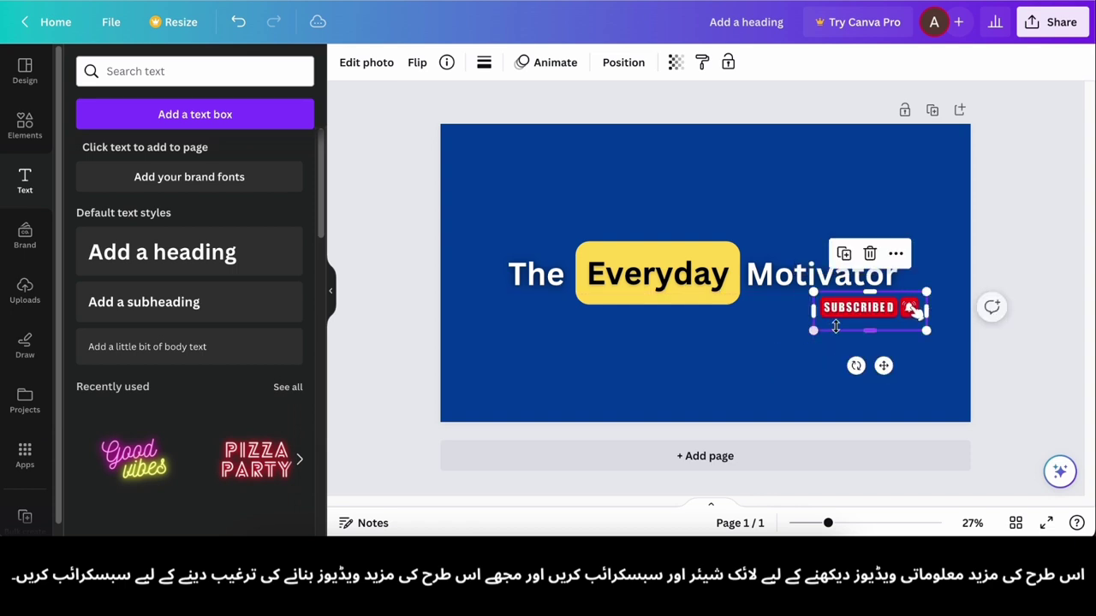
{"action": "left_click_drag", "start_coordinate": [840, 329], "coordinate": [842, 329]}
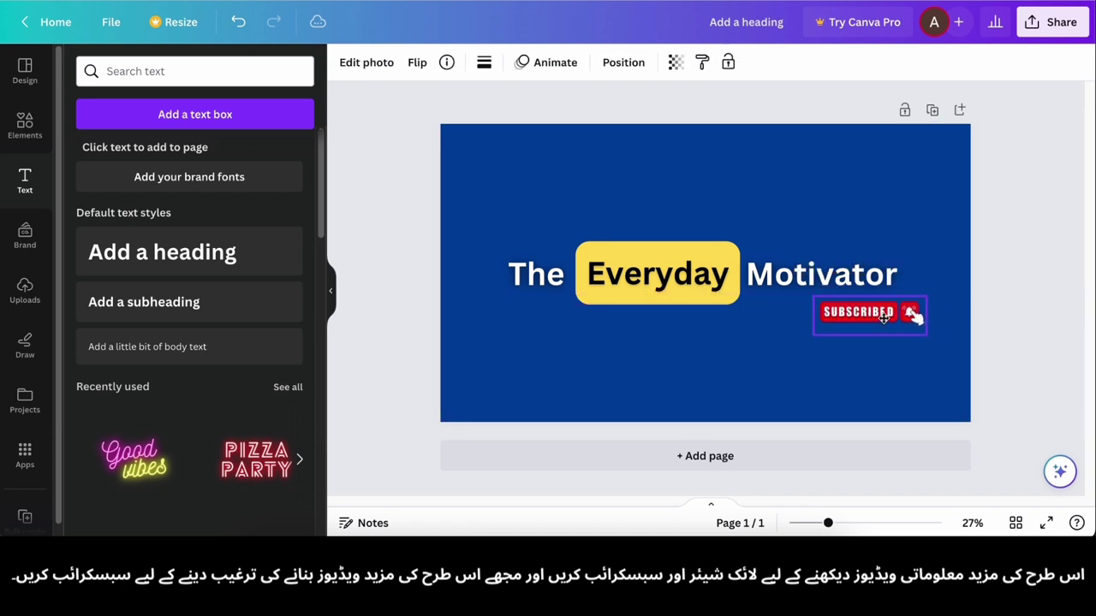
- Scale down the whole title together with the subscribed button and move the group toward the banner's center
{"action": "left_click_drag", "start_coordinate": [900, 361], "coordinate": [550, 250]}
{"action": "left_click_drag", "start_coordinate": [698, 279], "coordinate": [662, 263]}
{"action": "left_click_drag", "start_coordinate": [513, 232], "coordinate": [601, 251]}
{"action": "left_click_drag", "start_coordinate": [726, 280], "coordinate": [708, 270]}
{"action": "left_click", "coordinate": [585, 341]}
{"action": "left_click_drag", "start_coordinate": [549, 209], "coordinate": [801, 358]}
{"action": "scroll", "coordinate": [660, 282], "scroll_direction": "up", "scroll_amount": 5}
{"action": "left_click", "coordinate": [658, 282]}
{"action": "left_click", "coordinate": [599, 293]}
{"action": "mouse_move", "coordinate": [612, 293]}
{"action": "left_mouse_down"}
{"action": "mouse_move", "coordinate": [617, 283]}
{"action": "mouse_move", "coordinate": [626, 293]}
{"action": "left_mouse_up"}
{"action": "scroll", "coordinate": [625, 293], "scroll_direction": "down", "scroll_amount": 5}
{"action": "left_click", "coordinate": [741, 337]}
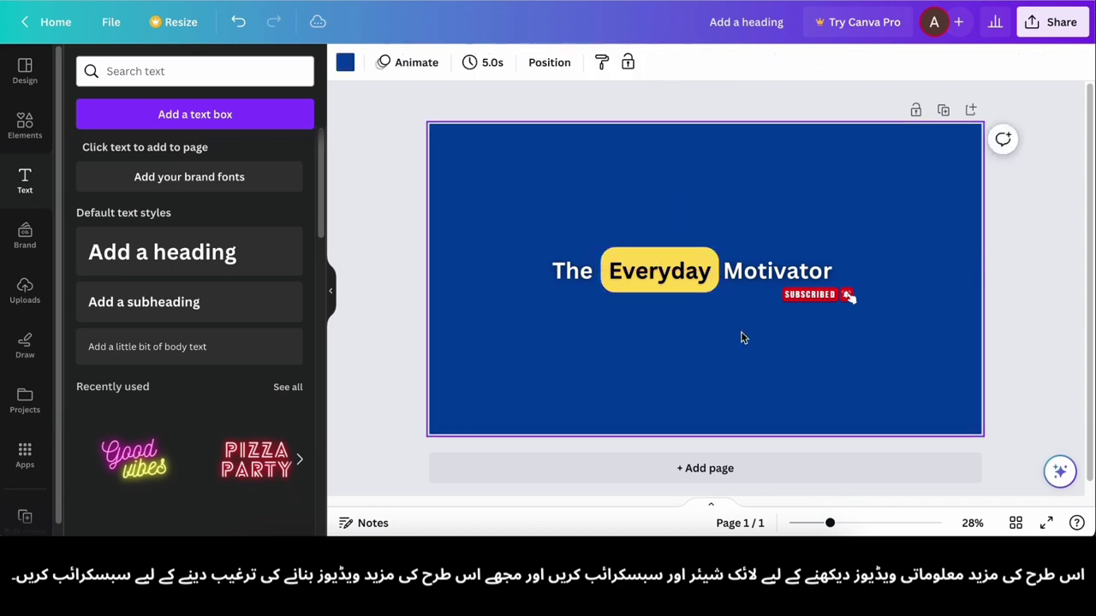
- Shrink the title and subscribed button further and center them on the banner
{"action": "left_click_drag", "start_coordinate": [557, 266], "coordinate": [555, 259]}
{"action": "left_click_drag", "start_coordinate": [856, 311], "coordinate": [798, 299]}
{"action": "left_click_drag", "start_coordinate": [677, 270], "coordinate": [707, 275]}
{"action": "left_click", "coordinate": [856, 214]}
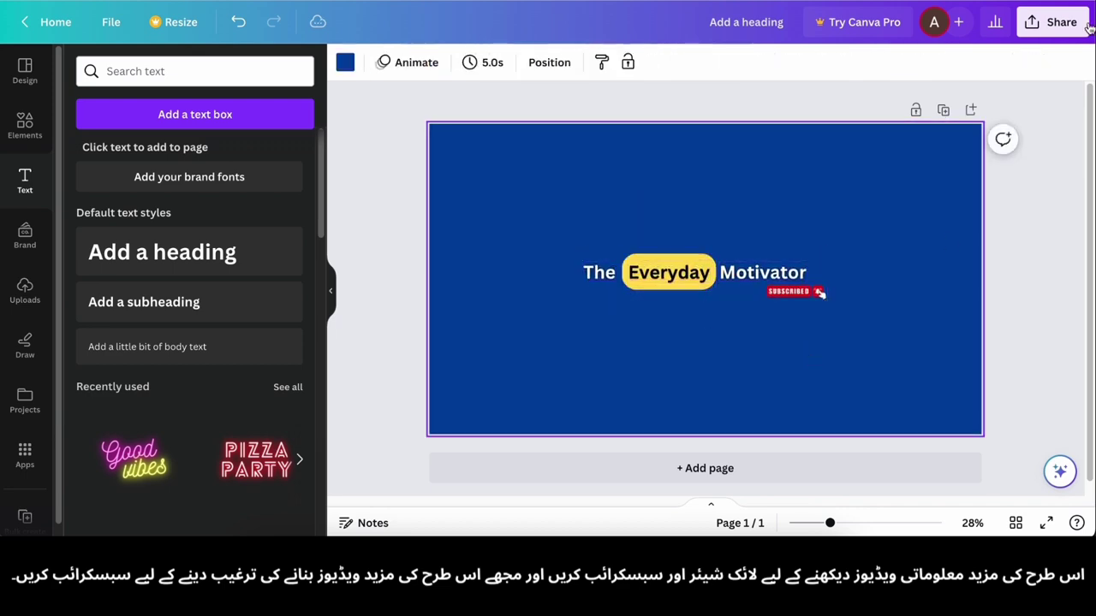
- Download the finished banner design
{"action": "left_click", "coordinate": [1052, 22]}
{"action": "left_click", "coordinate": [847, 407]}
{"action": "left_click", "coordinate": [925, 308]}
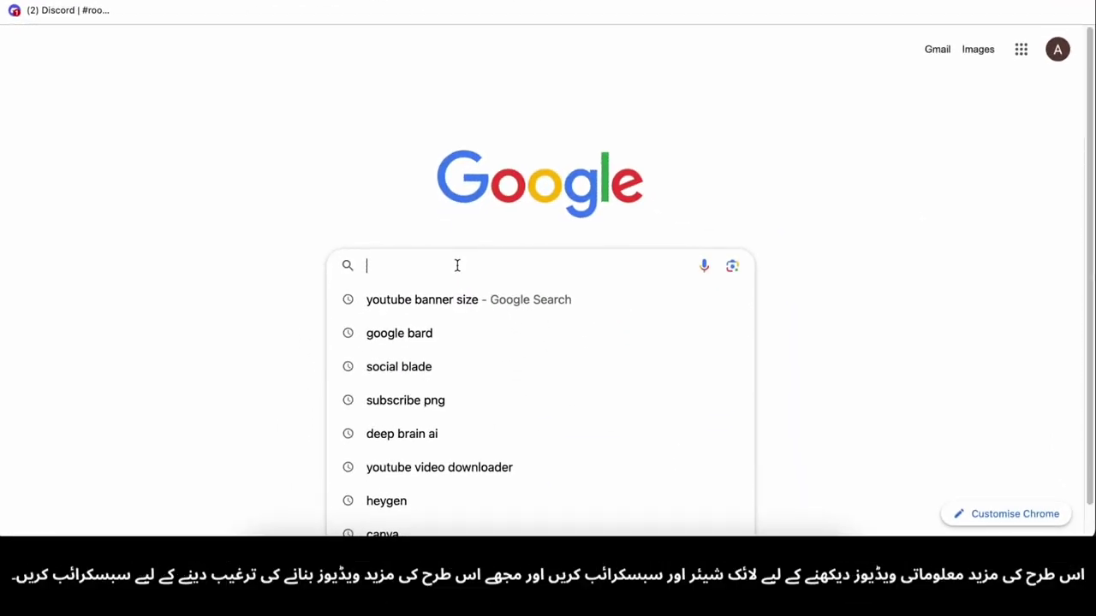
- Open Google Bard through a Google search and submit the prompt "give me topic ideas for motivational video"
{"action": "type", "text": "google bard"}
{"action": "key", "text": "Return"}
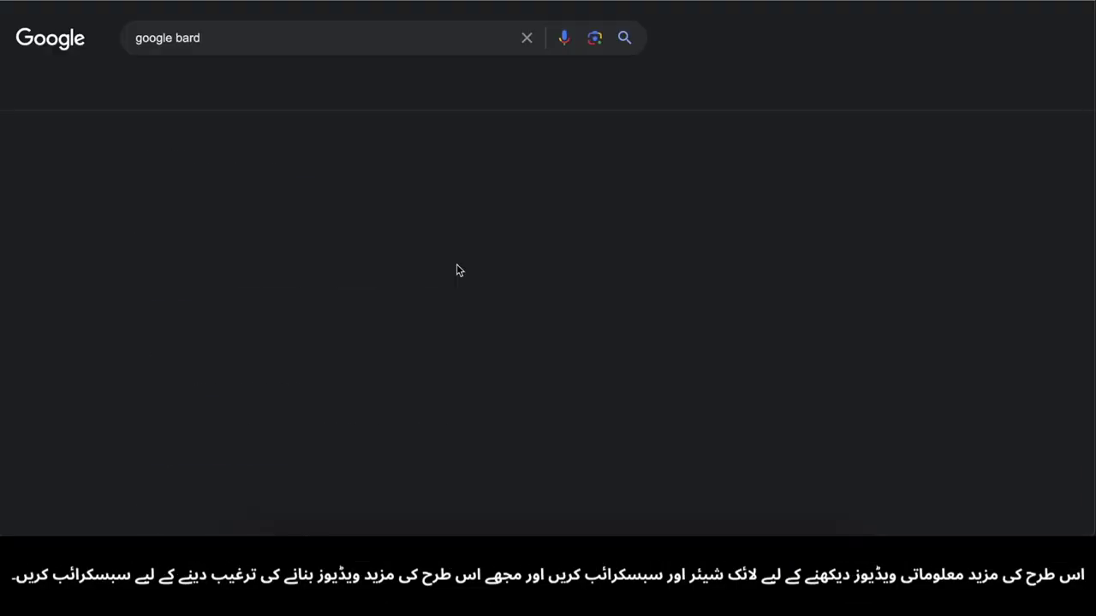
{"action": "left_click", "coordinate": [234, 182]}
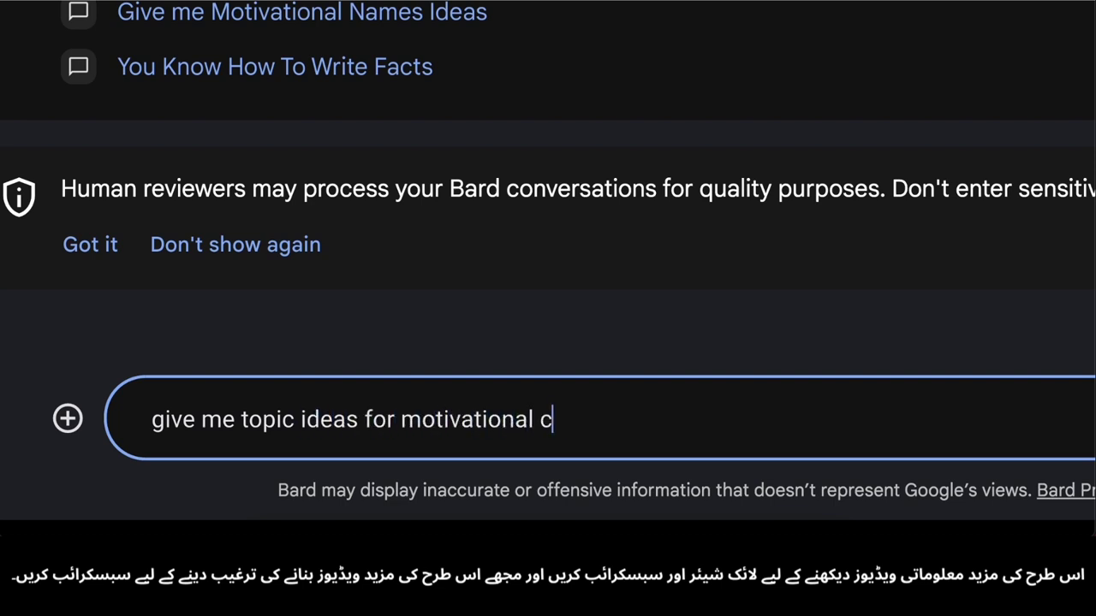
{"action": "key", "text": "Return"}
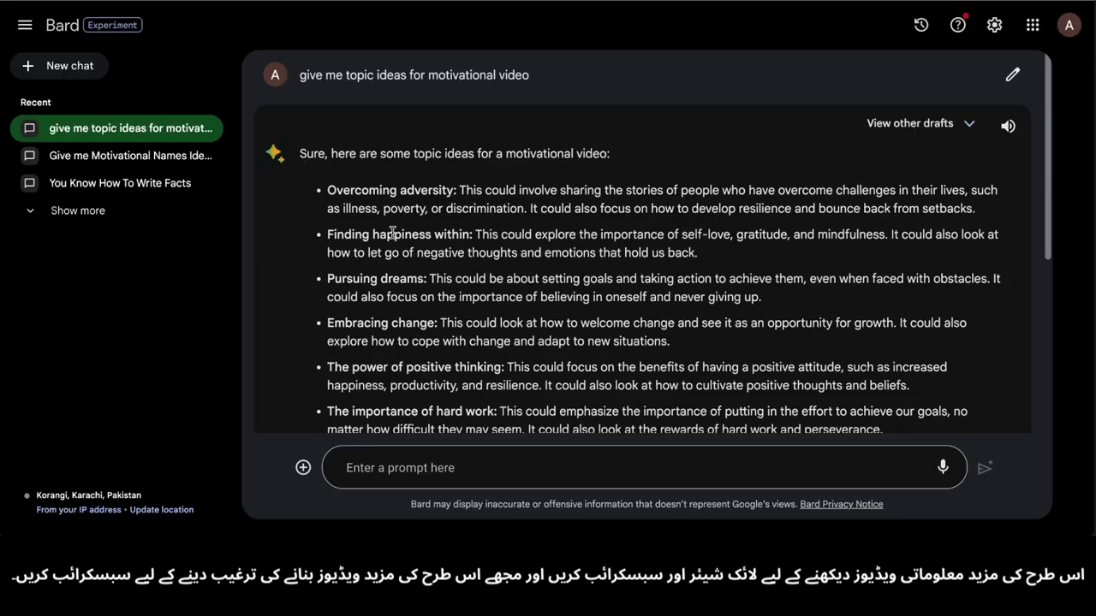
- Pick a suggested topic and submit the prompt: Write 1000 words Youtube video script on this topic "The importance of self-care"
{"action": "scroll", "coordinate": [513, 308], "scroll_direction": "down", "scroll_amount": 4}
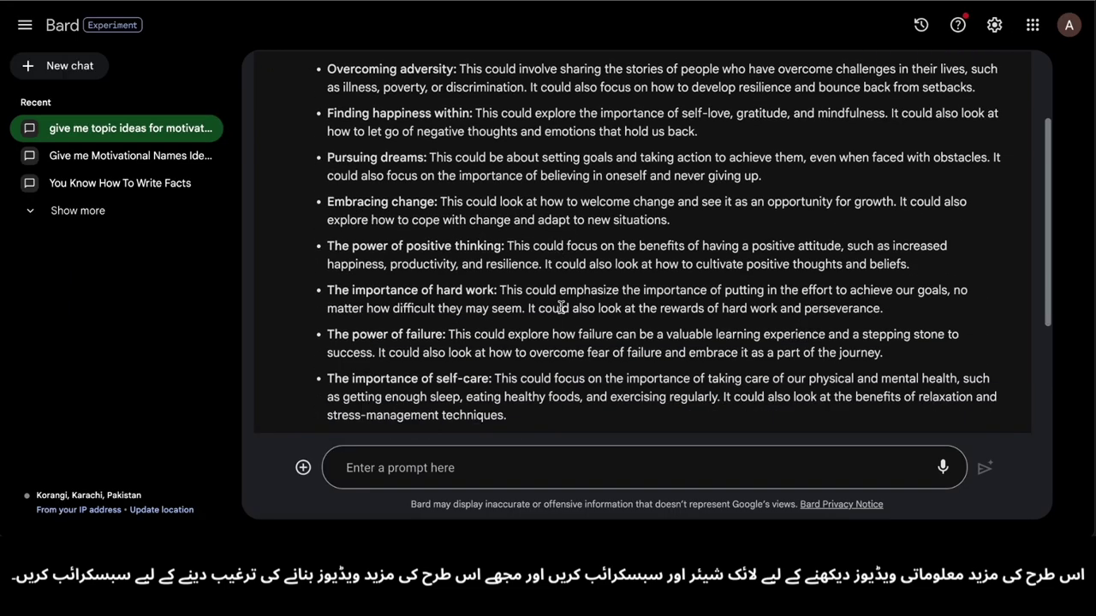
{"action": "scroll", "coordinate": [561, 307], "scroll_direction": "down", "scroll_amount": 1}
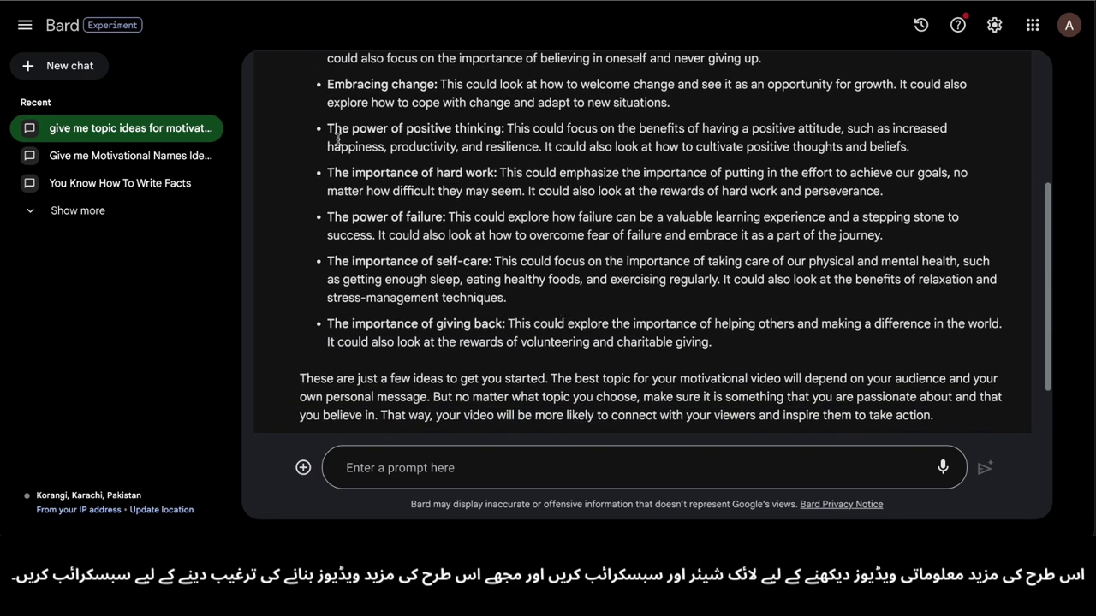
{"action": "scroll", "coordinate": [359, 171], "scroll_direction": "down", "scroll_amount": 2}
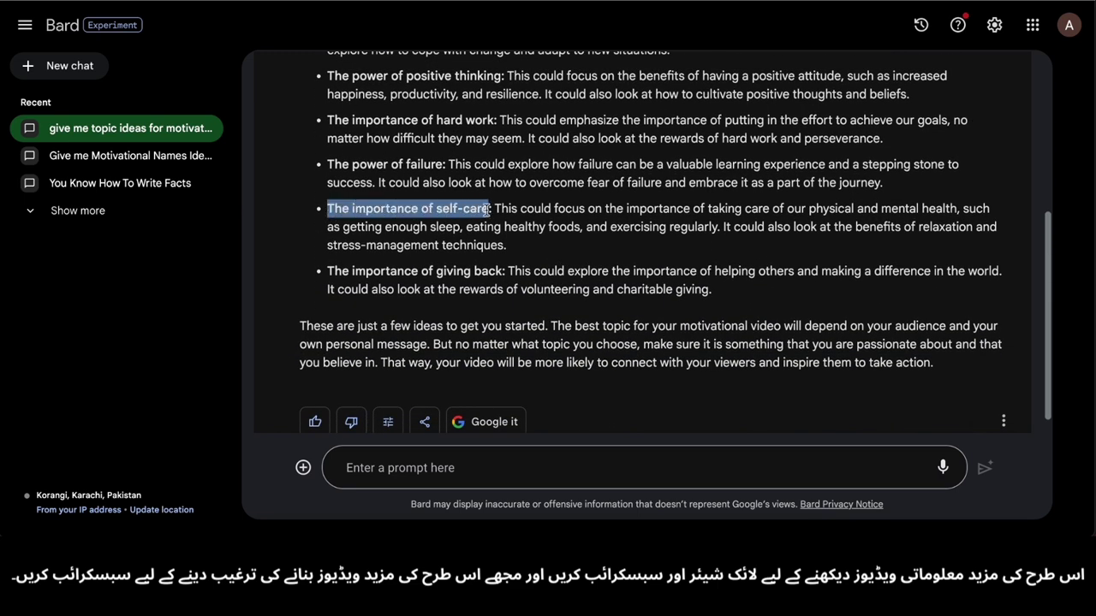
{"action": "scroll", "coordinate": [488, 210], "scroll_direction": "down", "scroll_amount": 1}
{"action": "left_click", "coordinate": [399, 463]}
{"action": "type", "text": "W"}
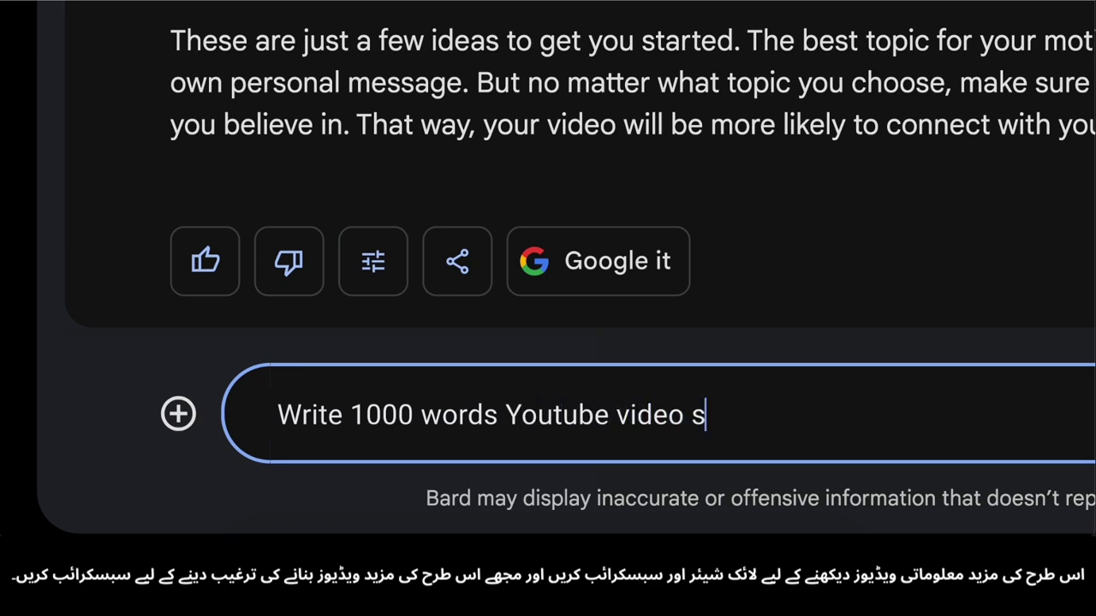
{"action": "type", "text": "The importance of self-care"}
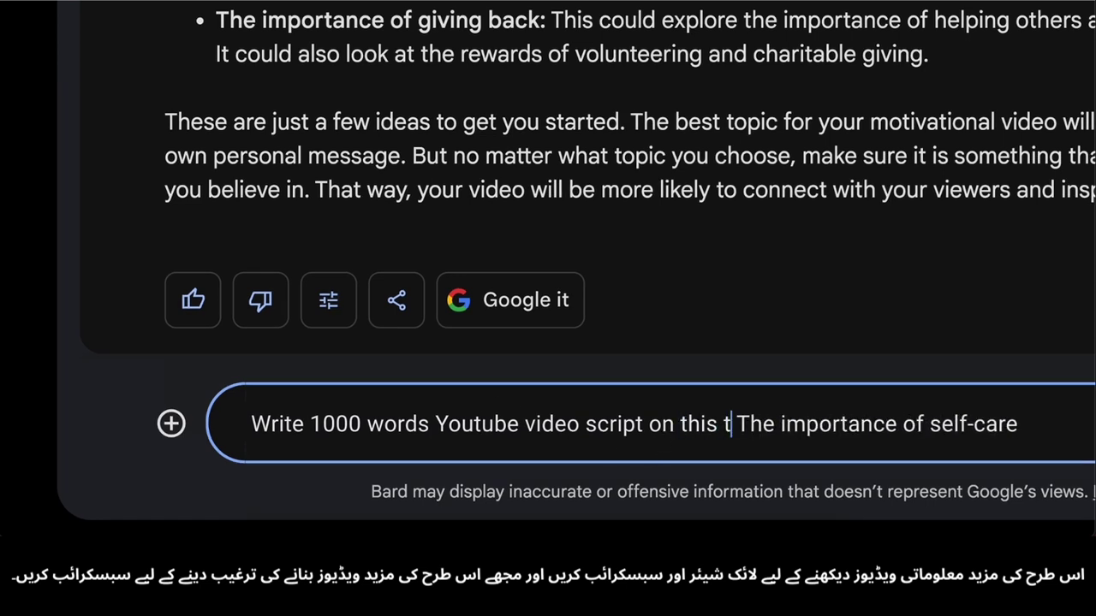
{"action": "type", "text": "\""}
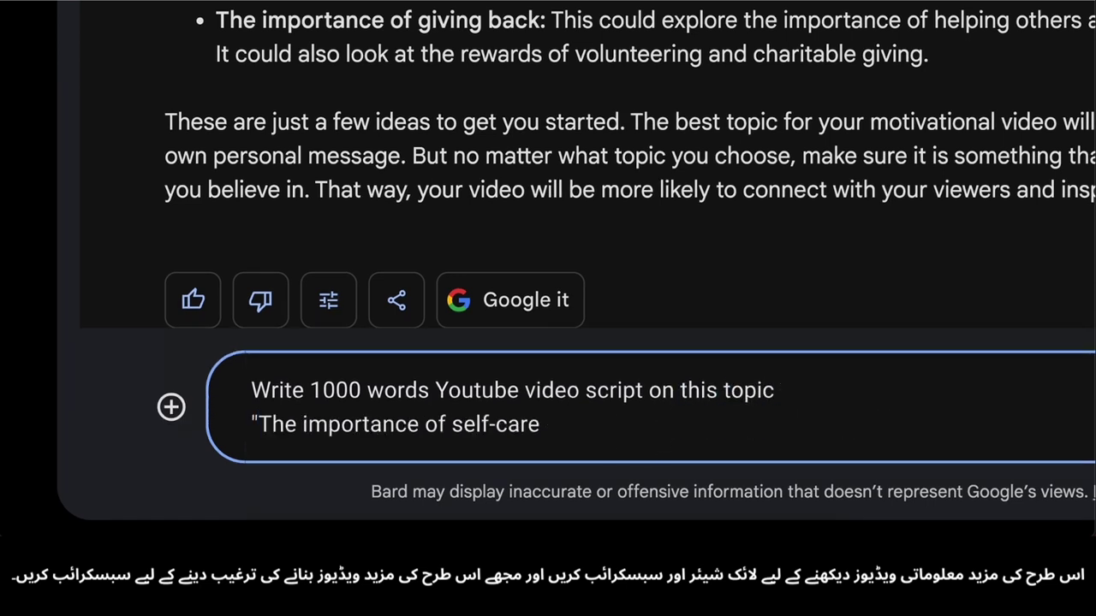
{"action": "type", "text": "\""}
{"action": "key", "text": "Return"}
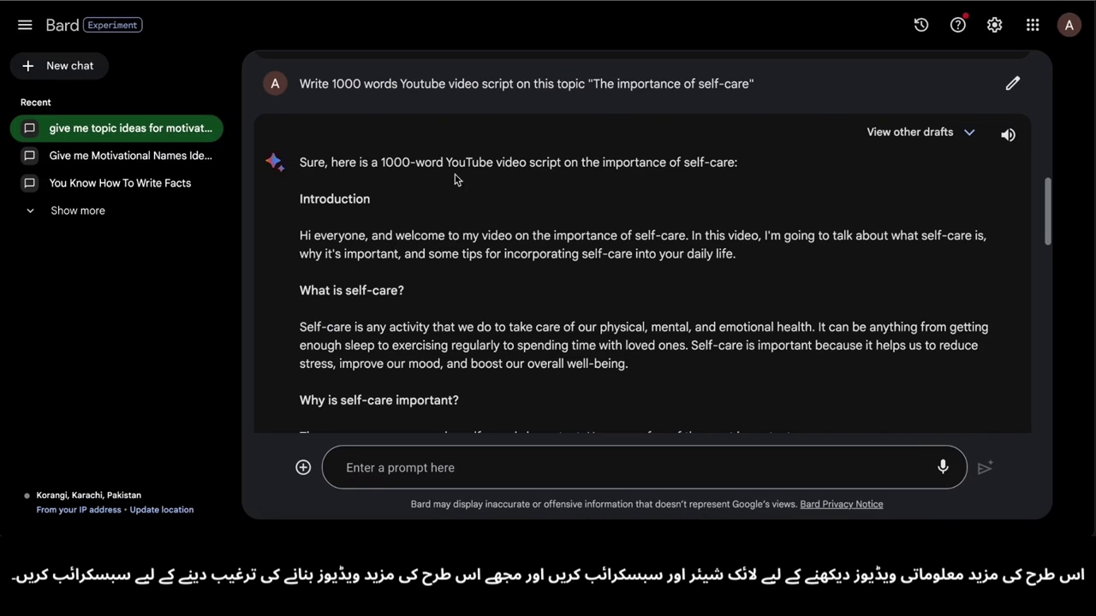
- Submit the revised prompt: Write 1000 words Youtube Motivational video script on this topic "The importance of self-care" in Motivational Voice
{"action": "scroll", "coordinate": [386, 125], "scroll_direction": "down", "scroll_amount": 1}
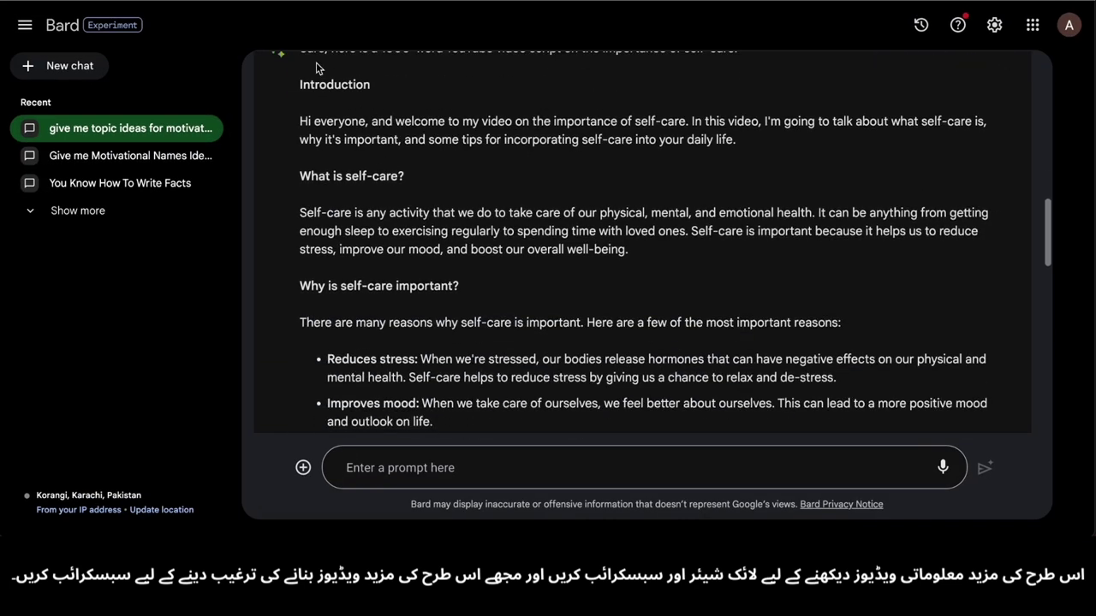
{"action": "scroll", "coordinate": [709, 123], "scroll_direction": "down", "scroll_amount": 2}
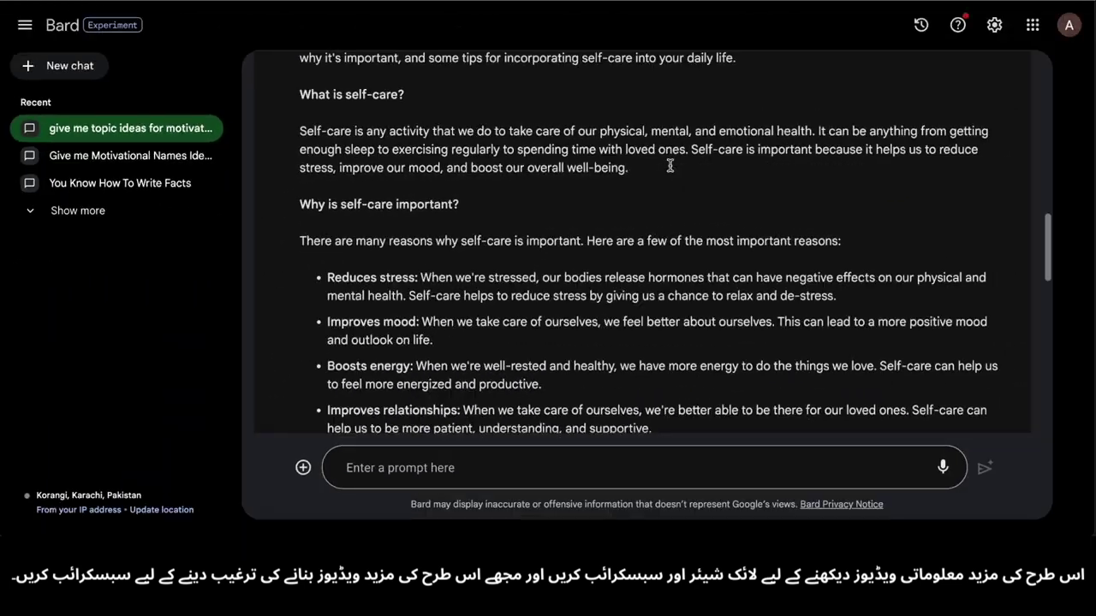
{"action": "scroll", "coordinate": [449, 196], "scroll_direction": "down", "scroll_amount": 10}
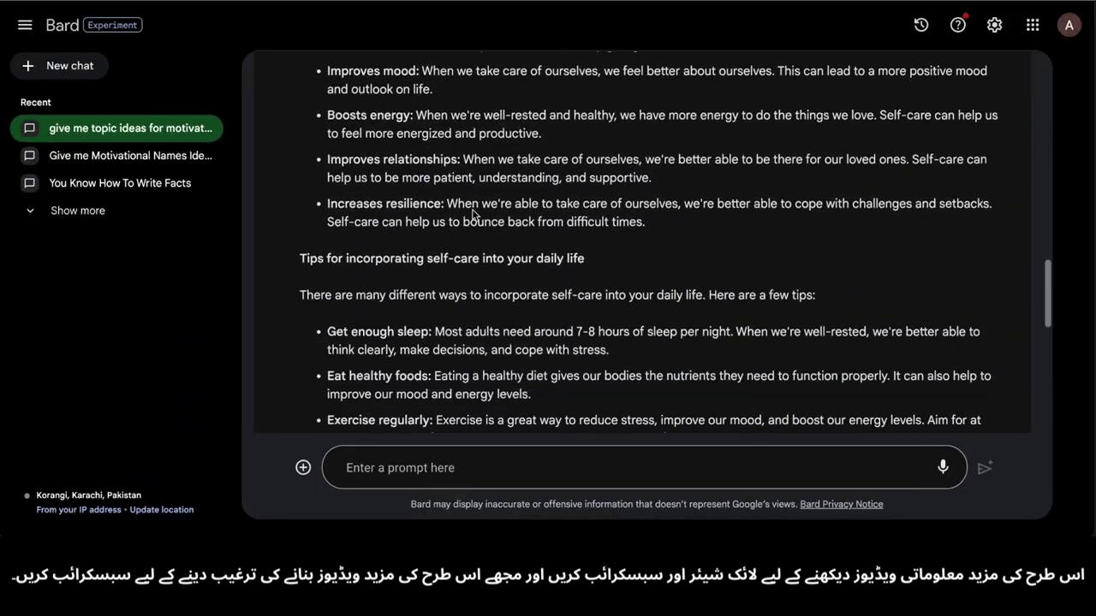
{"action": "scroll", "coordinate": [471, 209], "scroll_direction": "down", "scroll_amount": 2}
{"action": "scroll", "coordinate": [471, 208], "scroll_direction": "up", "scroll_amount": 15}
{"action": "double_click", "coordinate": [462, 155]}
{"action": "triple_click", "coordinate": [459, 151]}
{"action": "scroll", "coordinate": [470, 428], "scroll_direction": "down", "scroll_amount": 15}
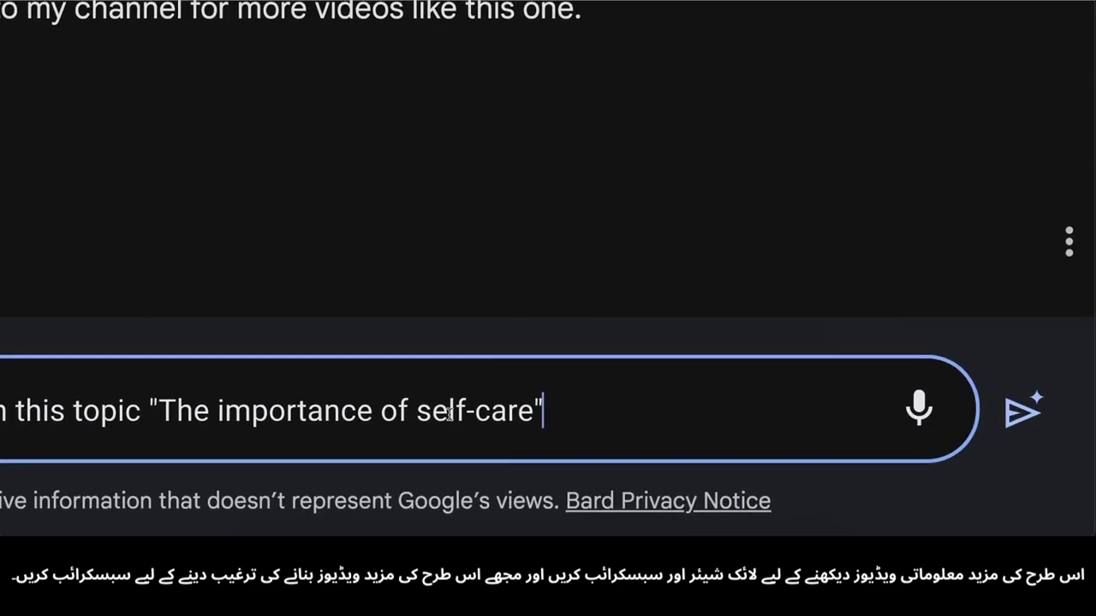
{"action": "left_click", "coordinate": [427, 413]}
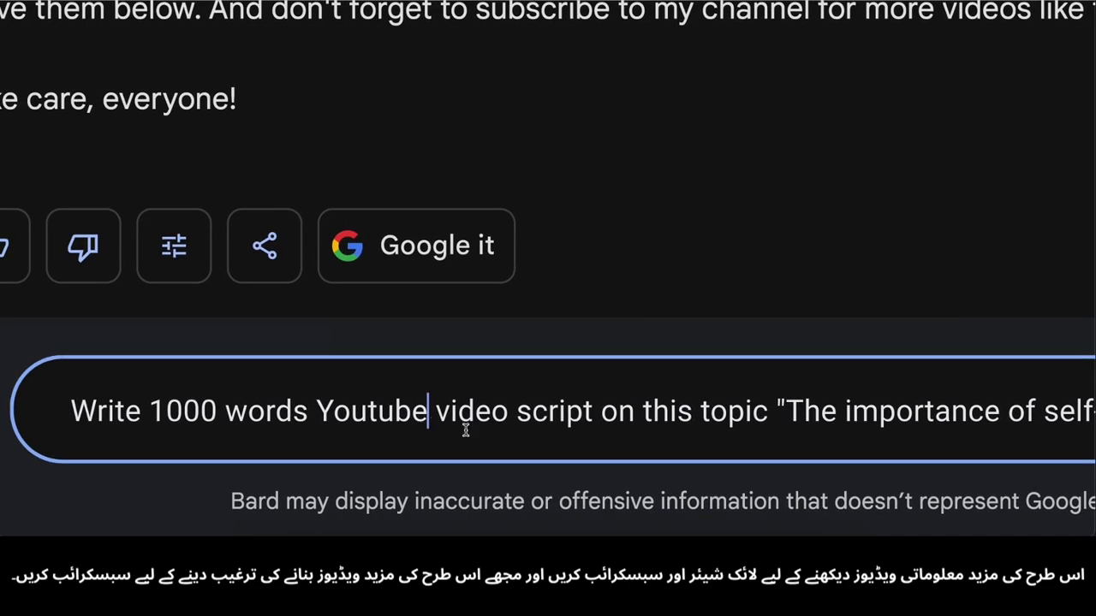
{"action": "type", "text": "Motivational"}
{"action": "left_click", "coordinate": [933, 419]}
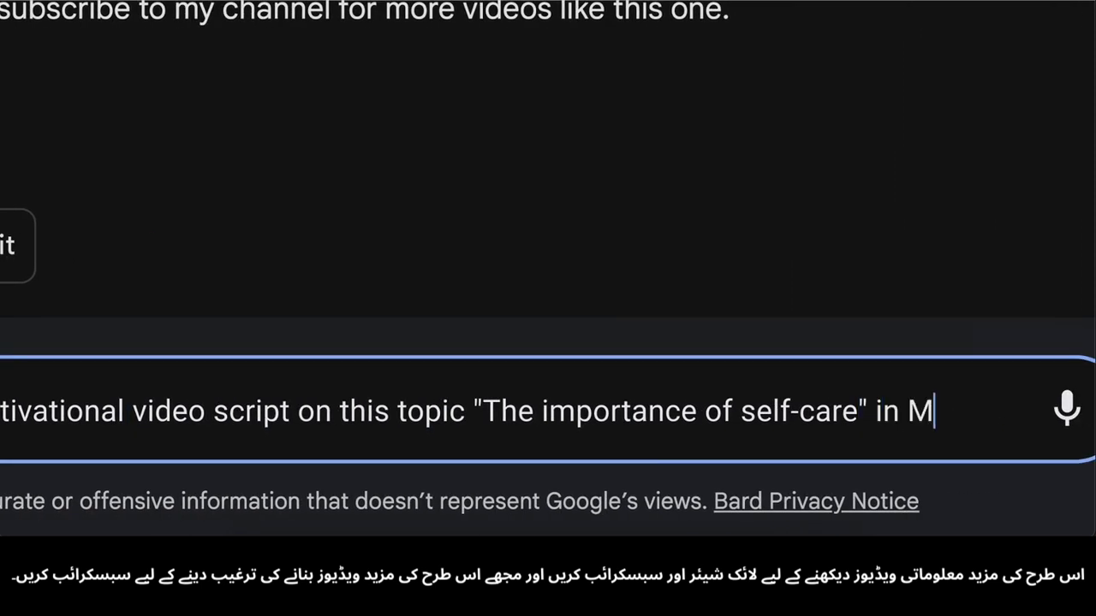
{"action": "type", "text": "ional Voice"}
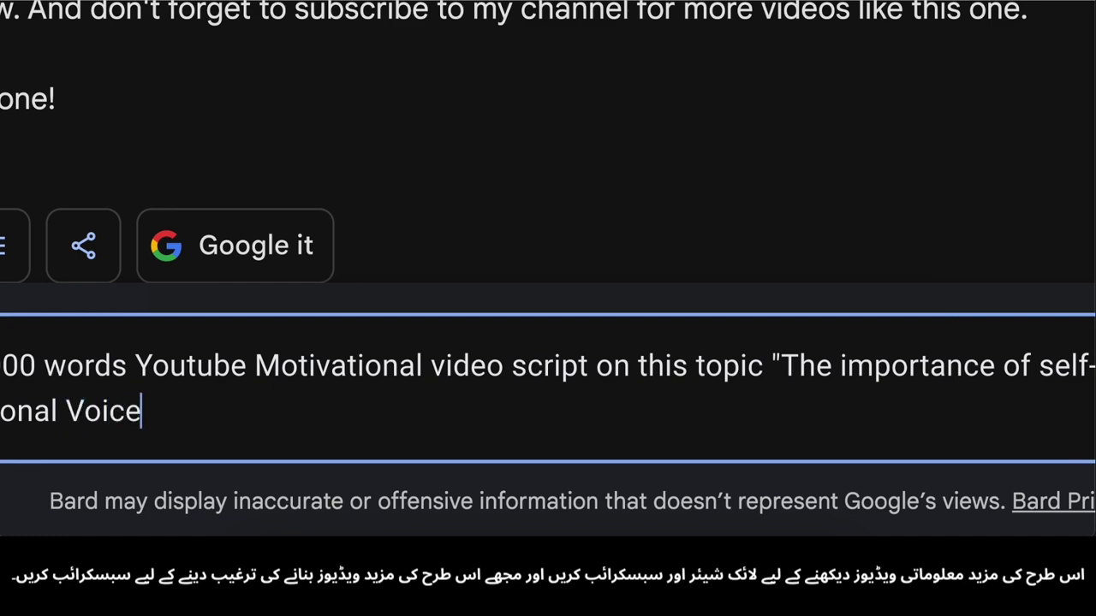
{"action": "key", "text": "Return"}
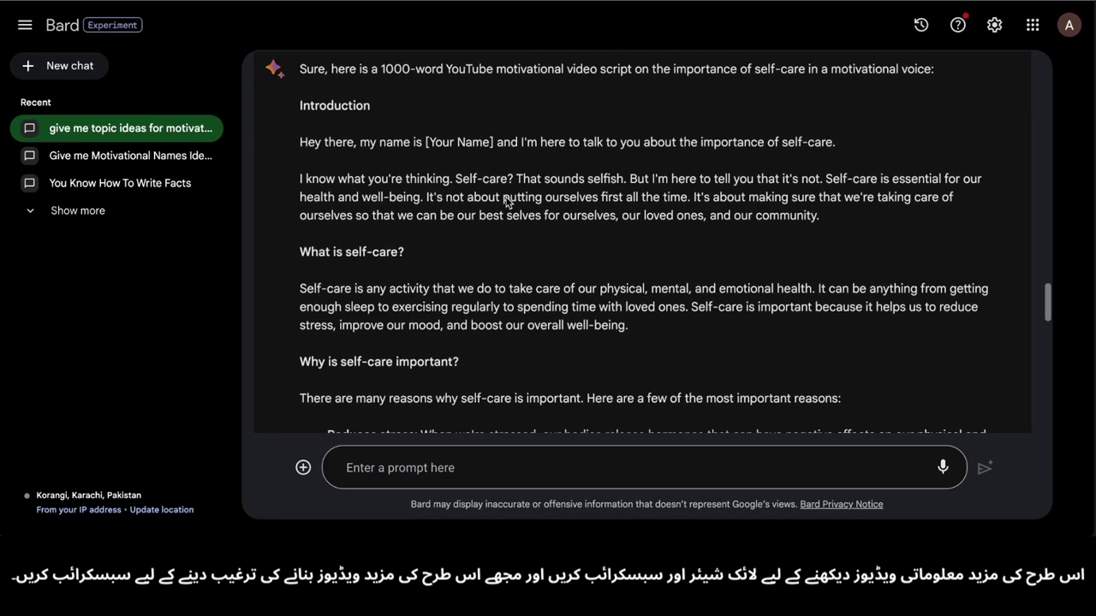
- Copy the new script from "I know what you're thinking" through the end of the Outro paragraph
{"action": "scroll", "coordinate": [463, 150], "scroll_direction": "down", "scroll_amount": 5}
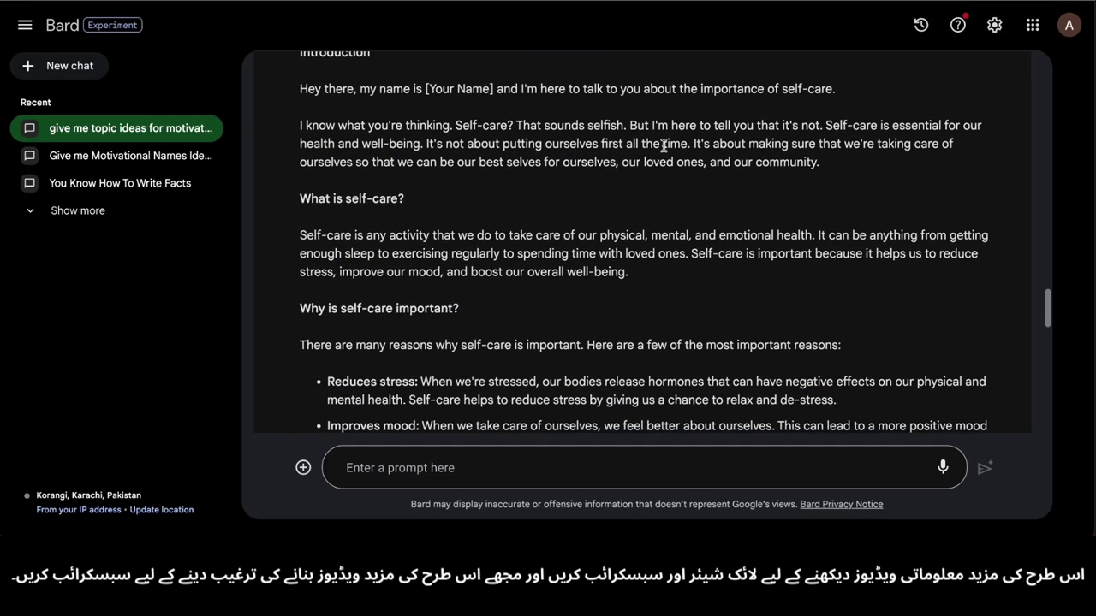
{"action": "scroll", "coordinate": [323, 190], "scroll_direction": "down", "scroll_amount": 8}
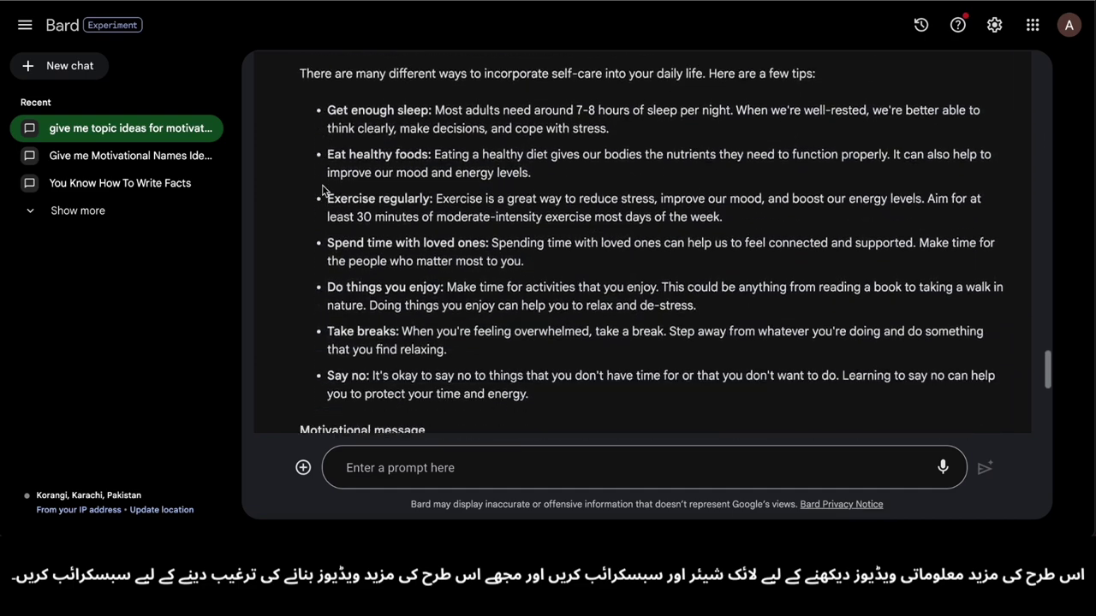
{"action": "scroll", "coordinate": [289, 187], "scroll_direction": "down", "scroll_amount": 2}
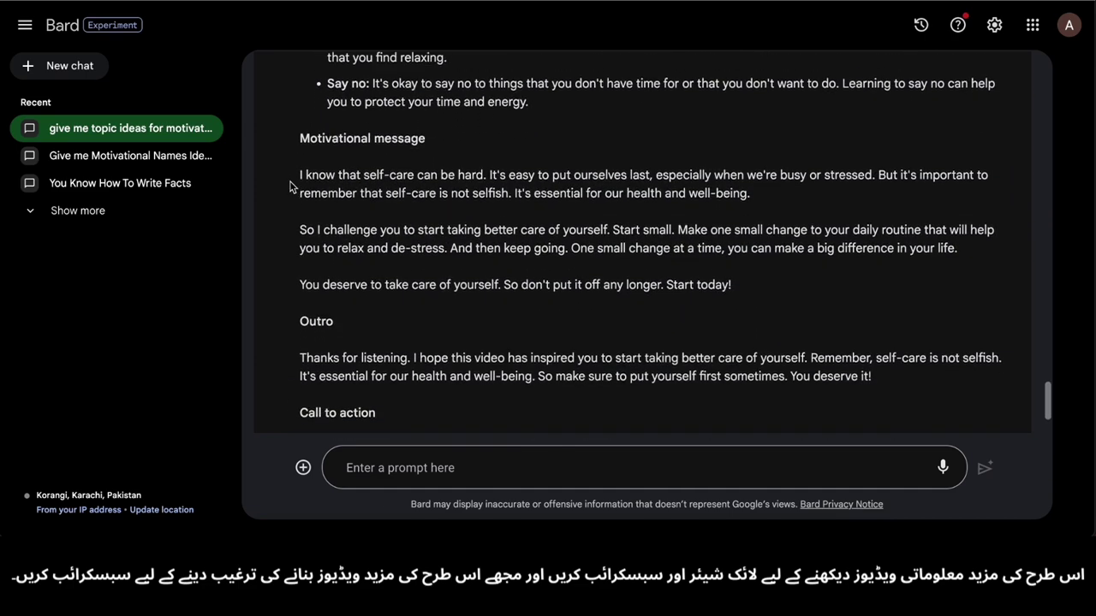
{"action": "scroll", "coordinate": [705, 176], "scroll_direction": "up", "scroll_amount": 10}
{"action": "scroll", "coordinate": [705, 187], "scroll_direction": "up", "scroll_amount": 2}
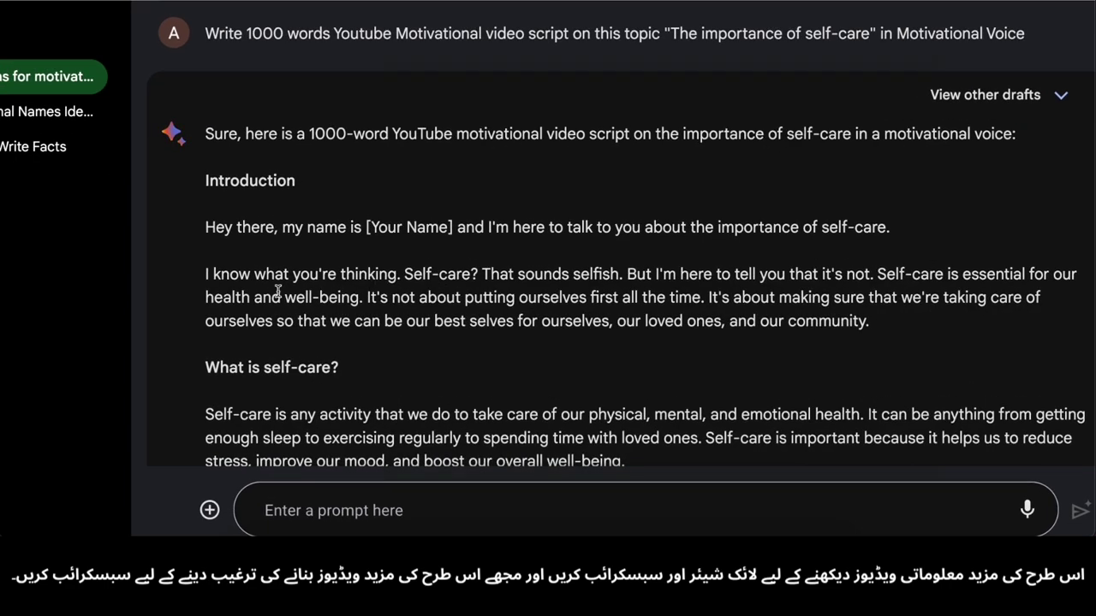
{"action": "scroll", "coordinate": [351, 291], "scroll_direction": "down", "scroll_amount": 1}
{"action": "left_click_drag", "start_coordinate": [296, 197], "coordinate": [436, 218]}
{"action": "left_click", "coordinate": [321, 212]}
{"action": "left_click_drag", "start_coordinate": [205, 160], "coordinate": [935, 291]}
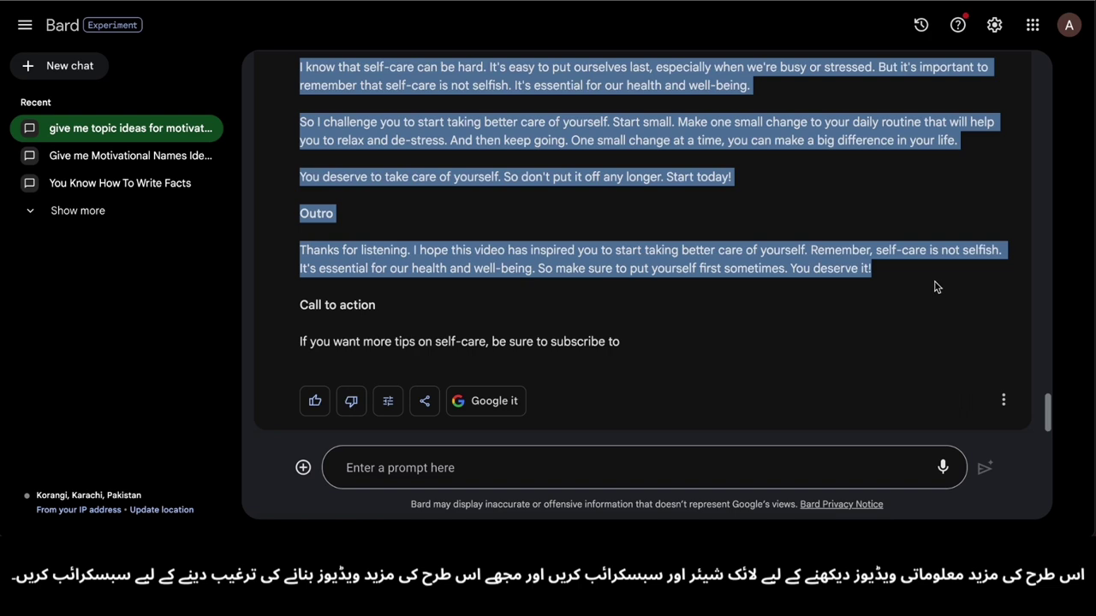
- Switch to Notes, create a new note and paste the copied self-care script into it
{"action": "right_click", "coordinate": [413, 533]}
{"action": "left_click", "coordinate": [465, 426]}
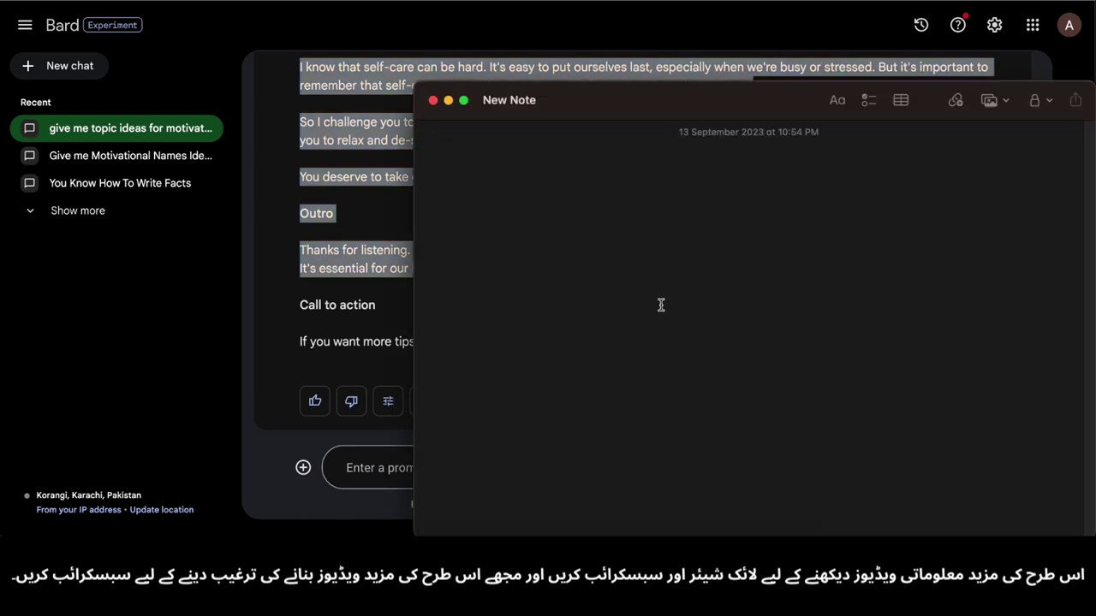
{"action": "key", "text": "super+v"}
{"action": "left_click_drag", "start_coordinate": [786, 94], "coordinate": [738, 11]}
{"action": "scroll", "coordinate": [600, 321], "scroll_direction": "up", "scroll_amount": 5}
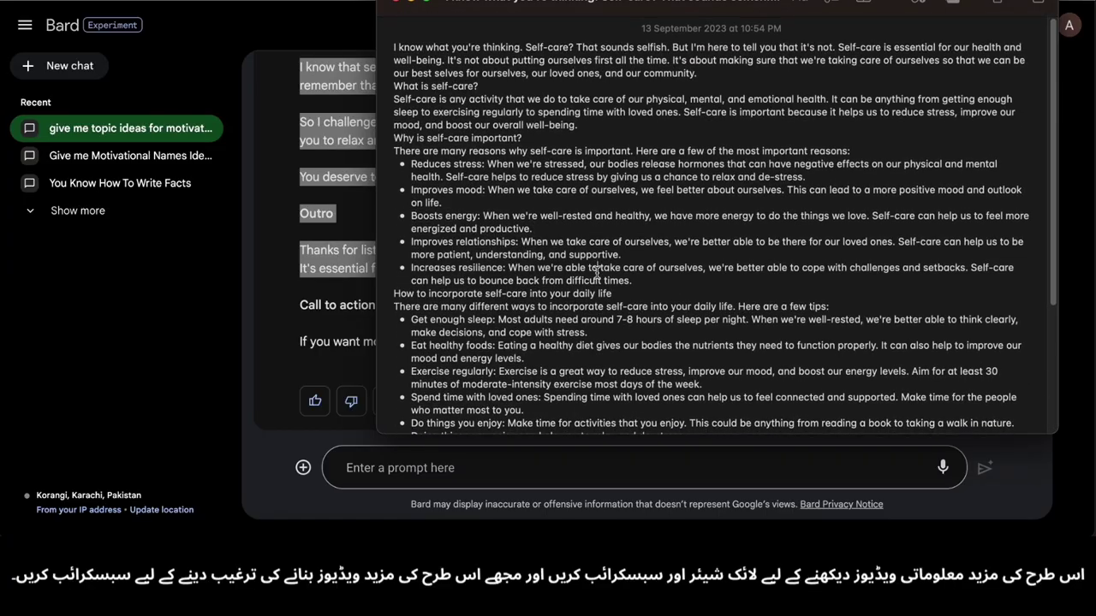
{"action": "scroll", "coordinate": [616, 254], "scroll_direction": "down", "scroll_amount": 5}
{"action": "scroll", "coordinate": [617, 254], "scroll_direction": "up", "scroll_amount": 5}
{"action": "key", "text": "super+shift+5"}
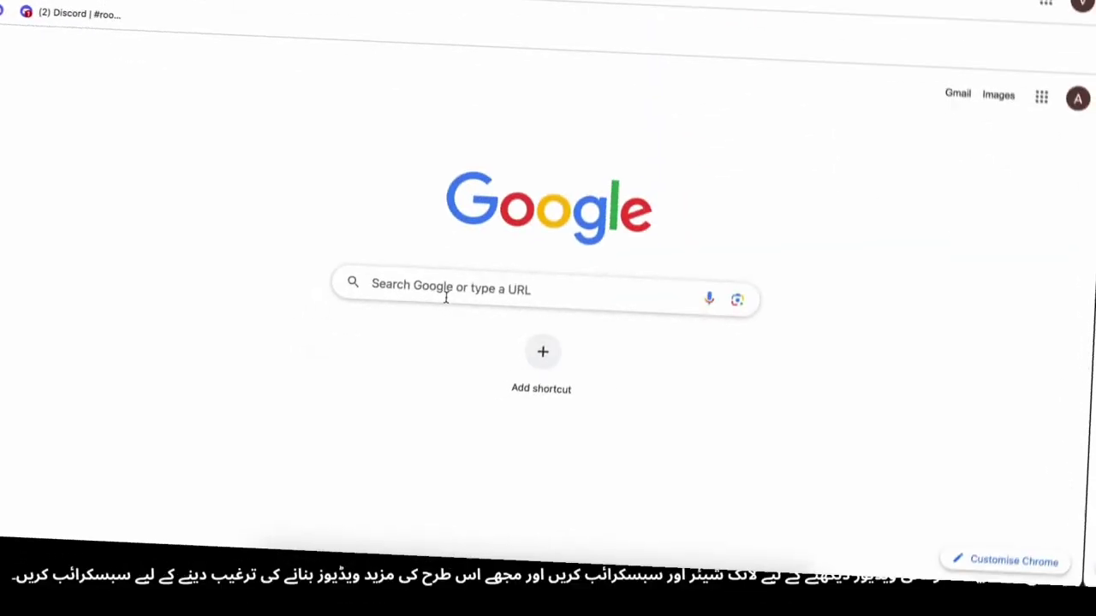
- Switch to a new browser page, search Google for "lumen5" and open the Lumen5 website
{"action": "left_click", "coordinate": [447, 272]}
{"action": "type", "text": "lumen5"}
{"action": "key", "text": "Return"}
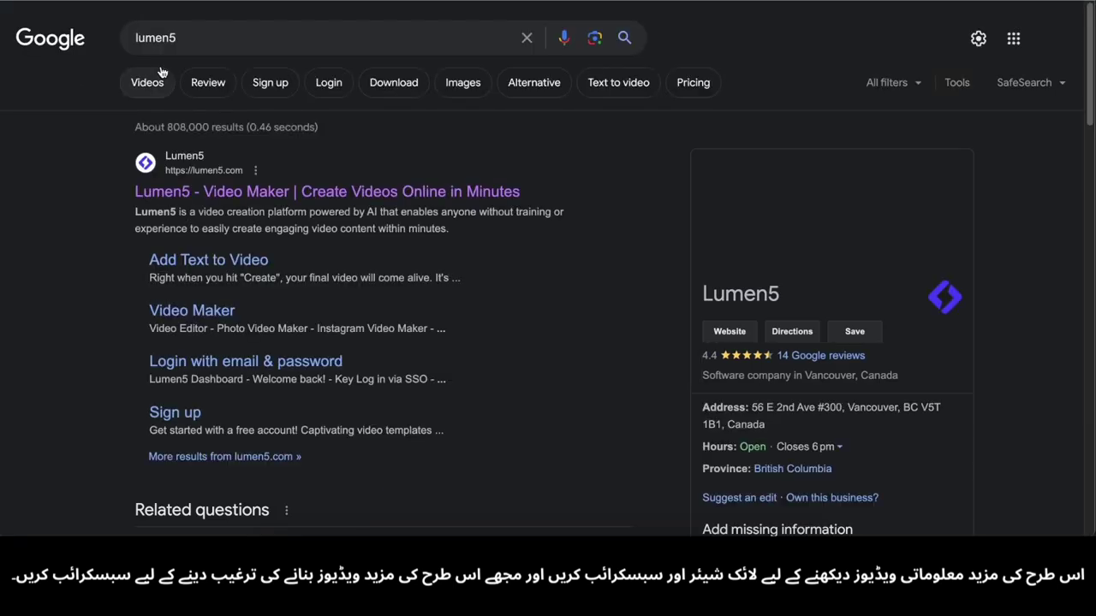
{"action": "left_click", "coordinate": [212, 193]}
- Log in to the existing Lumen5 account with the saved credentials instead of signing up
{"action": "left_click", "coordinate": [548, 414]}
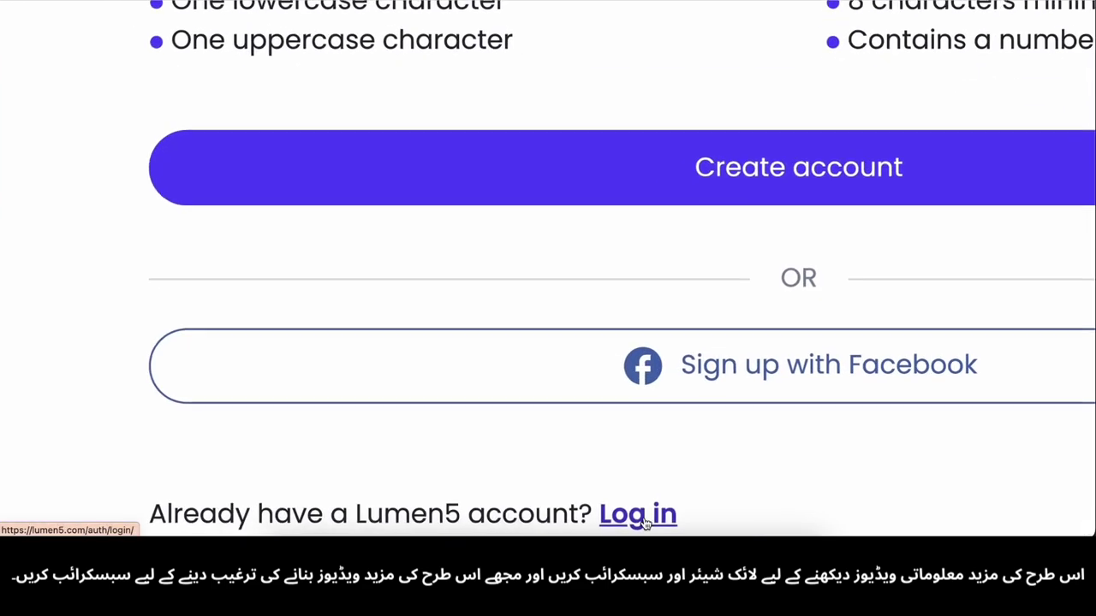
{"action": "left_click", "coordinate": [641, 503]}
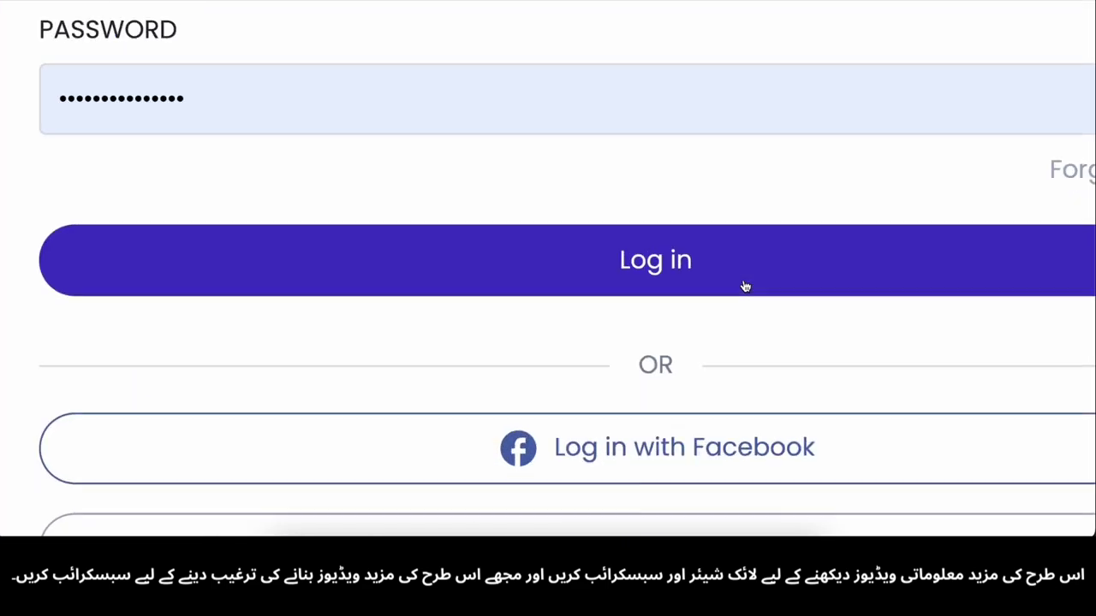
{"action": "left_click", "coordinate": [743, 280]}
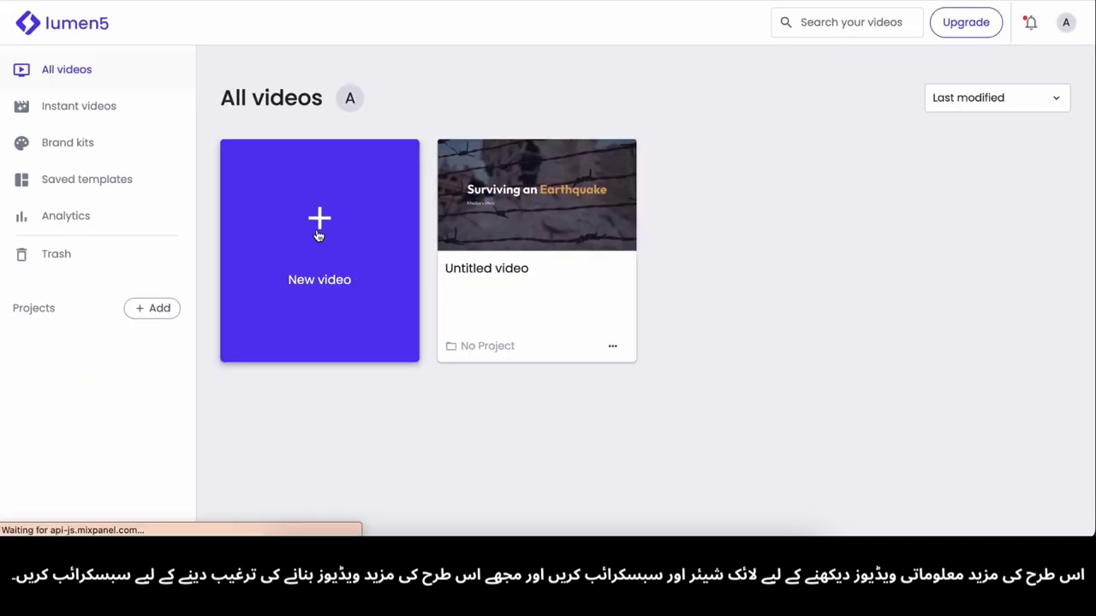
- Start a new video and skip choosing a template
{"action": "left_click", "coordinate": [318, 236]}
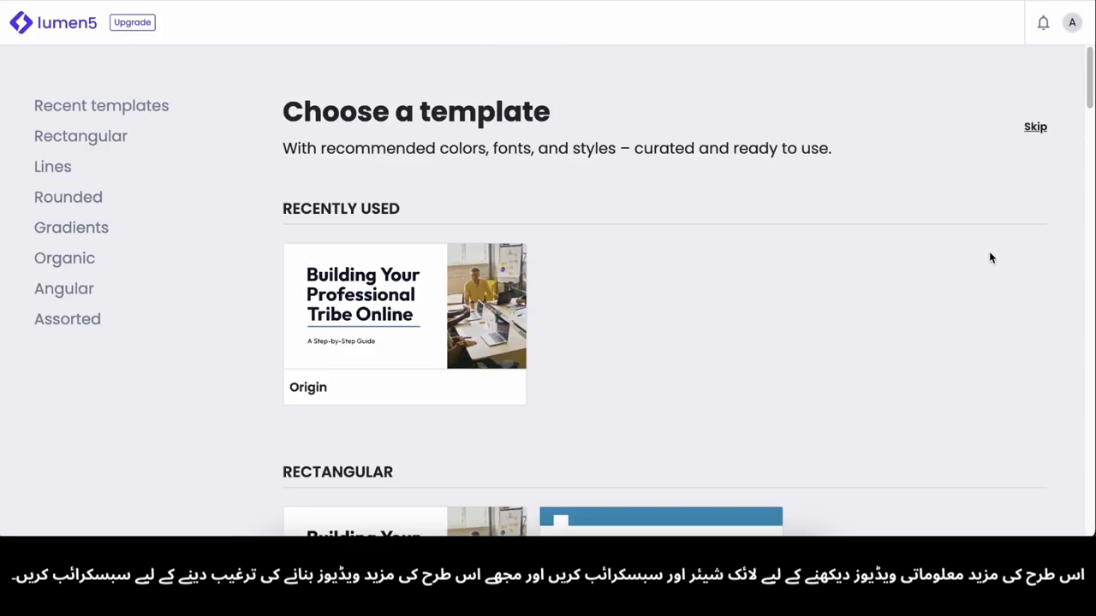
{"action": "scroll", "coordinate": [693, 214], "scroll_direction": "down", "scroll_amount": 7}
{"action": "scroll", "coordinate": [594, 246], "scroll_direction": "down", "scroll_amount": 10}
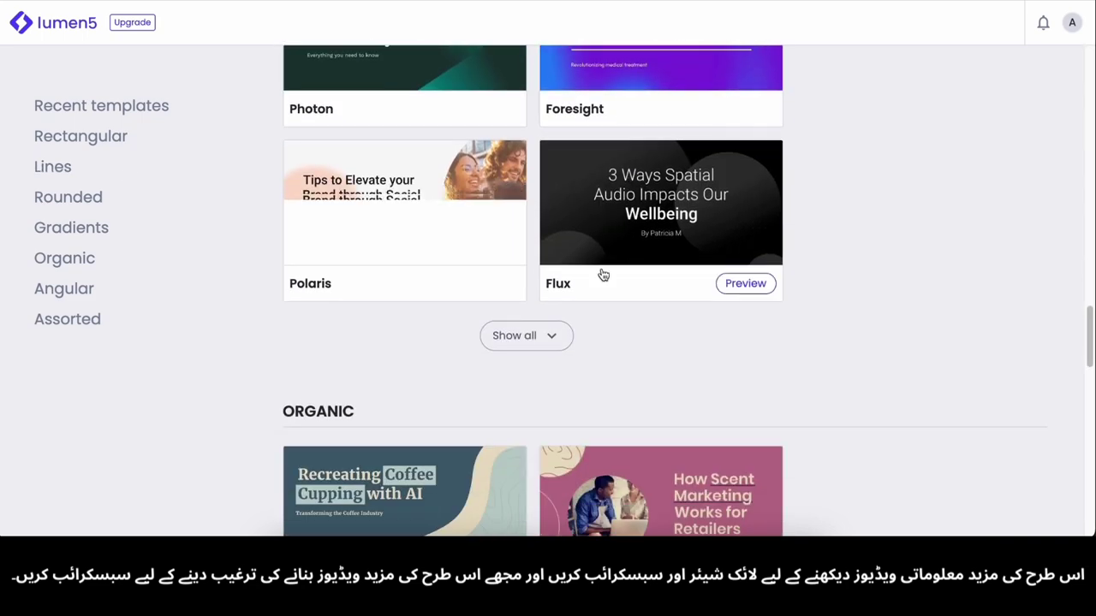
{"action": "scroll", "coordinate": [603, 275], "scroll_direction": "down", "scroll_amount": 4}
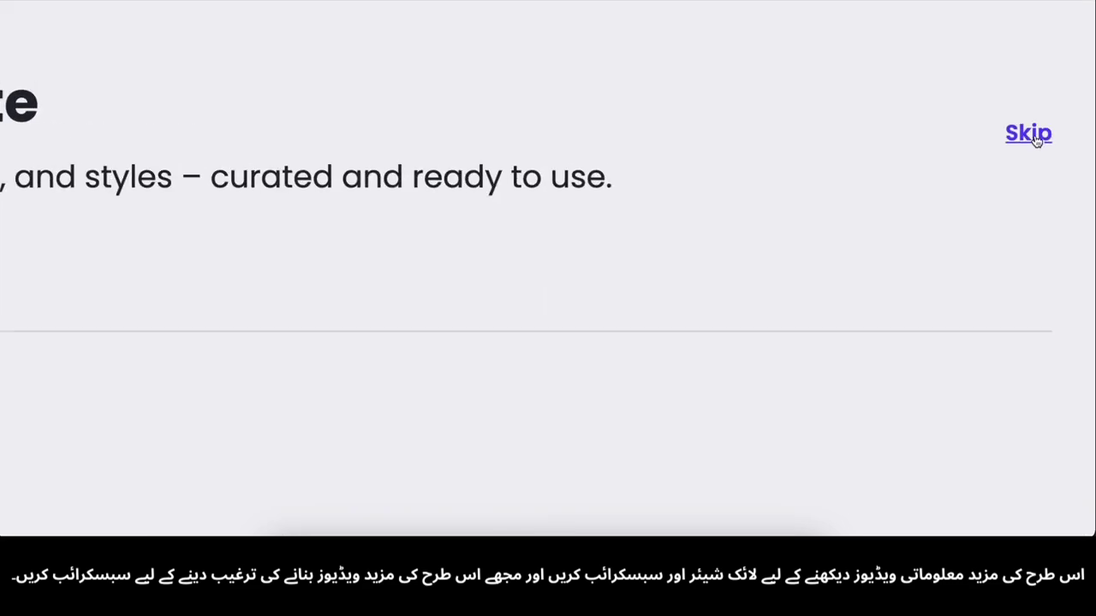
{"action": "left_click", "coordinate": [1036, 128]}
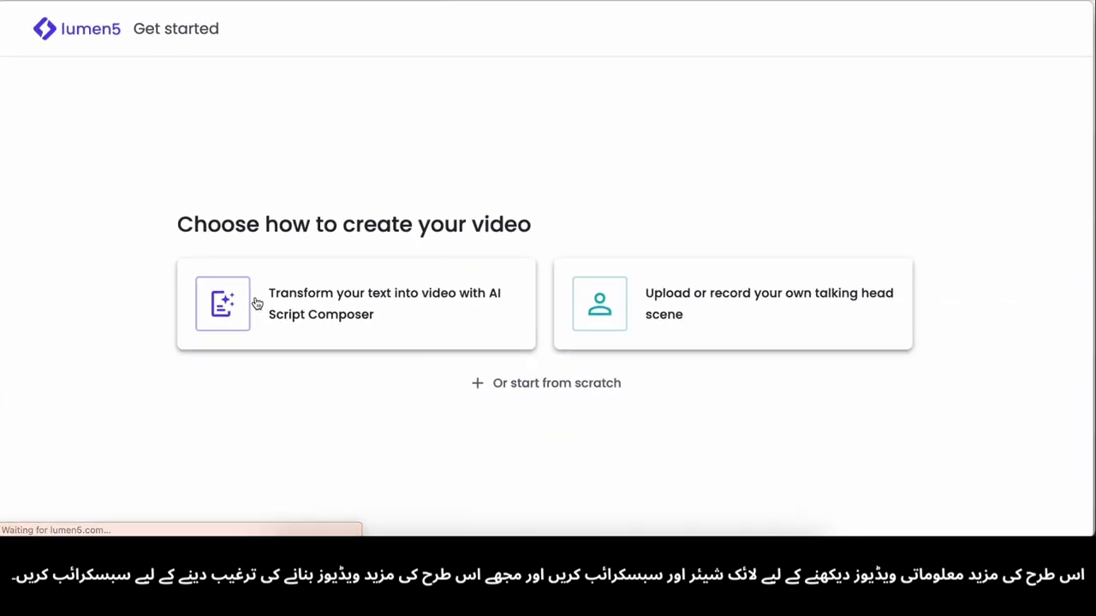
- Choose to transform text into video with AI Script Composer, paste the self-care script as written content and continue with AI
{"action": "left_click", "coordinate": [438, 293]}
{"action": "key", "text": "ctrl+v"}
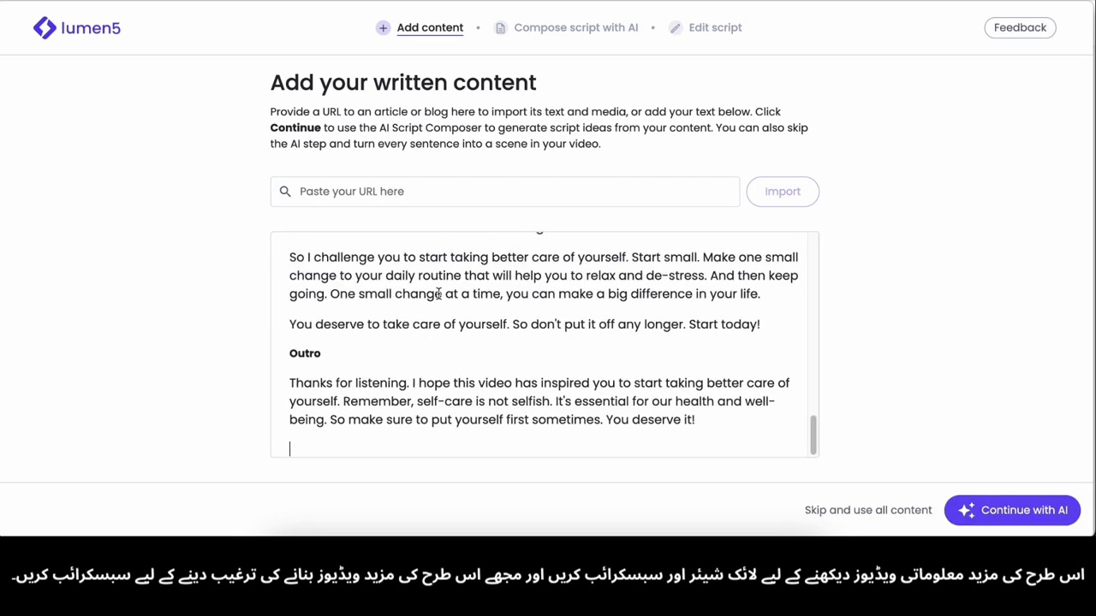
{"action": "key", "text": "BackSpace"}
{"action": "scroll", "coordinate": [476, 317], "scroll_direction": "up", "scroll_amount": 15}
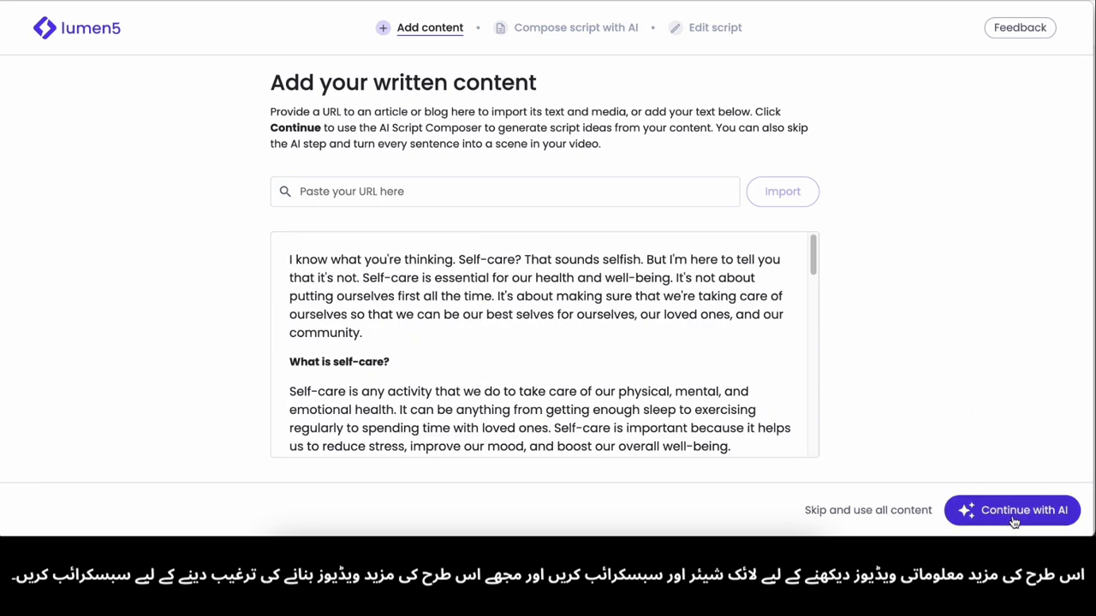
{"action": "left_click", "coordinate": [1007, 514]}
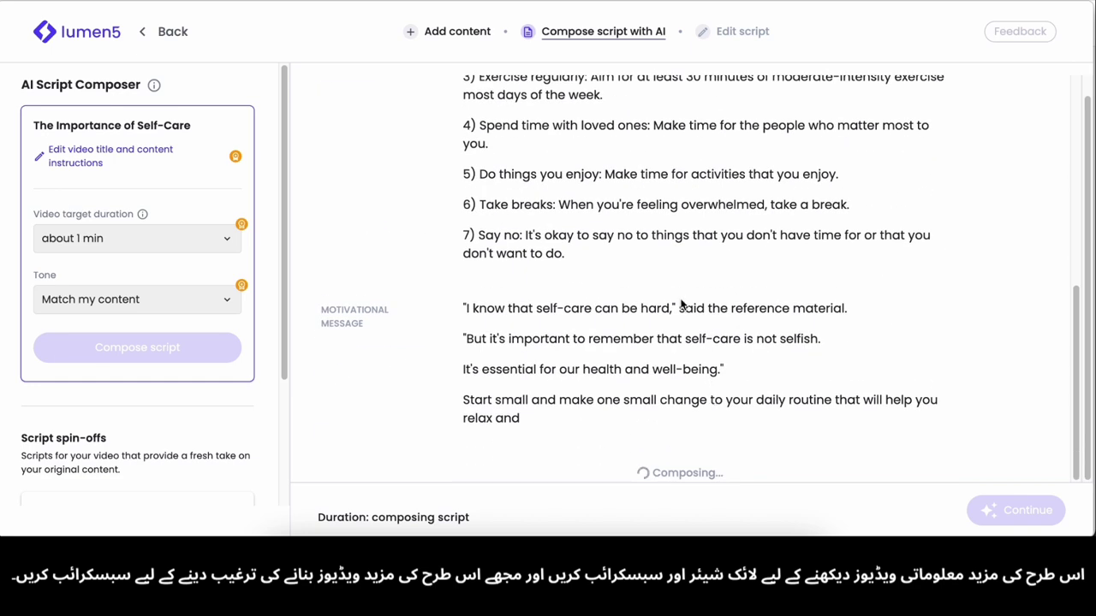
- Accept the AI-composed self-care script and convert it to video
{"action": "scroll", "coordinate": [751, 306], "scroll_direction": "up", "scroll_amount": 4}
{"action": "scroll", "coordinate": [751, 306], "scroll_direction": "down", "scroll_amount": 5}
{"action": "scroll", "coordinate": [1030, 497], "scroll_direction": "up", "scroll_amount": 3}
{"action": "scroll", "coordinate": [998, 455], "scroll_direction": "down", "scroll_amount": 2}
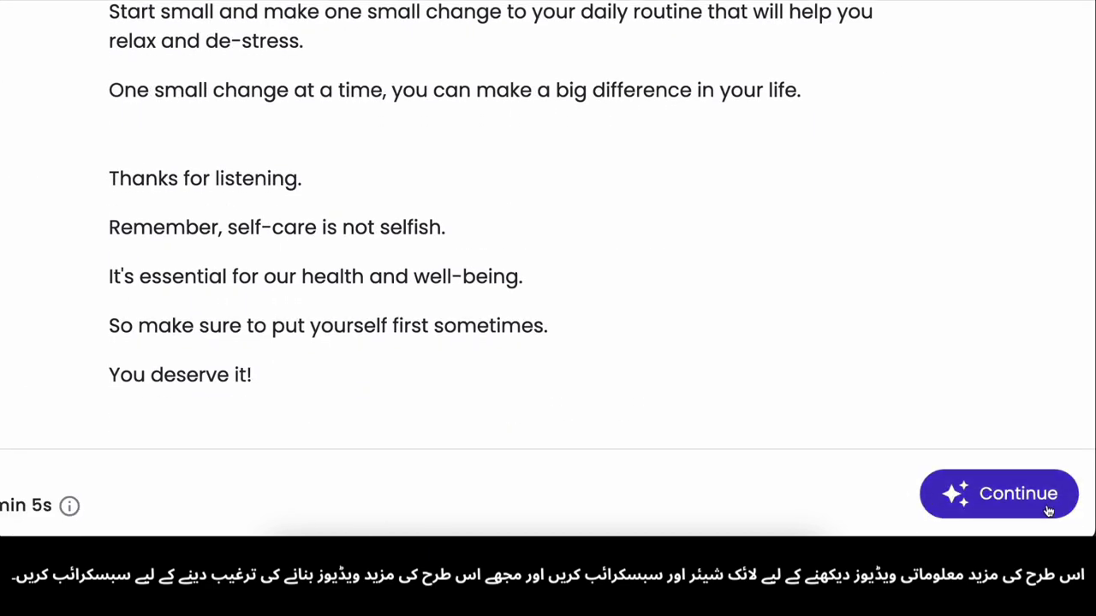
{"action": "left_click", "coordinate": [993, 494]}
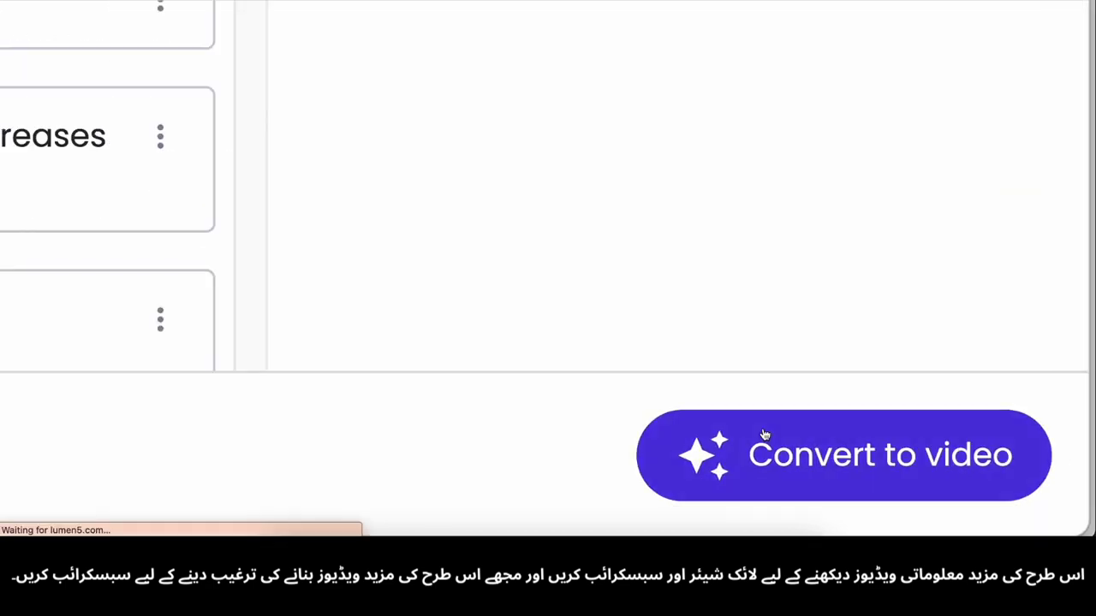
{"action": "left_click", "coordinate": [989, 497]}
- Look through the generated video scenes and submit thumbs-up feedback reading "Nice And Amazing AI Tool."
{"action": "scroll", "coordinate": [637, 262], "scroll_direction": "down", "scroll_amount": 2}
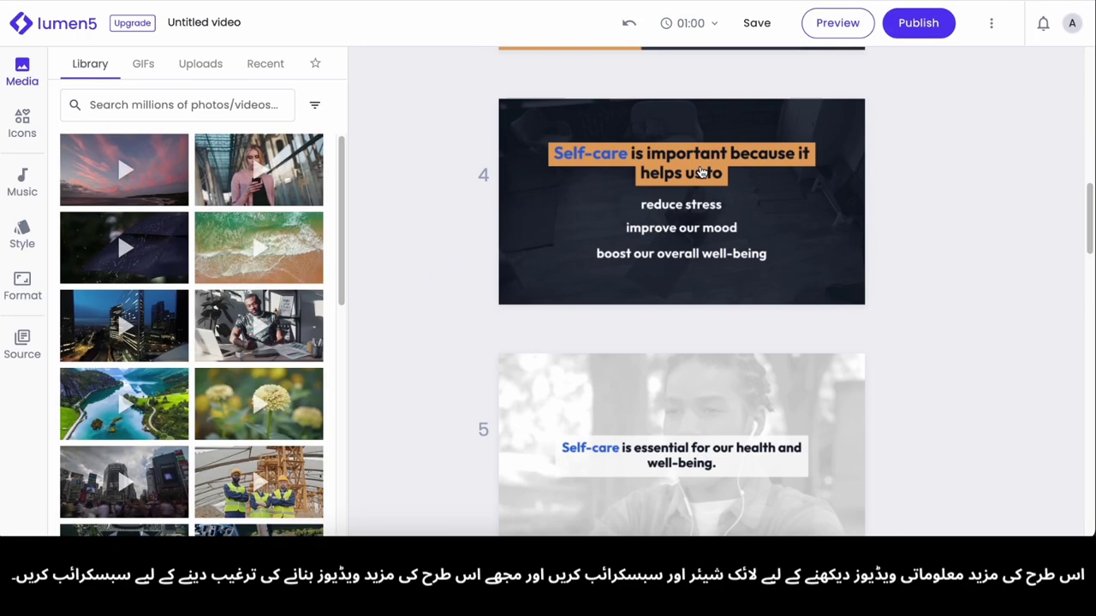
{"action": "scroll", "coordinate": [700, 171], "scroll_direction": "down", "scroll_amount": 5}
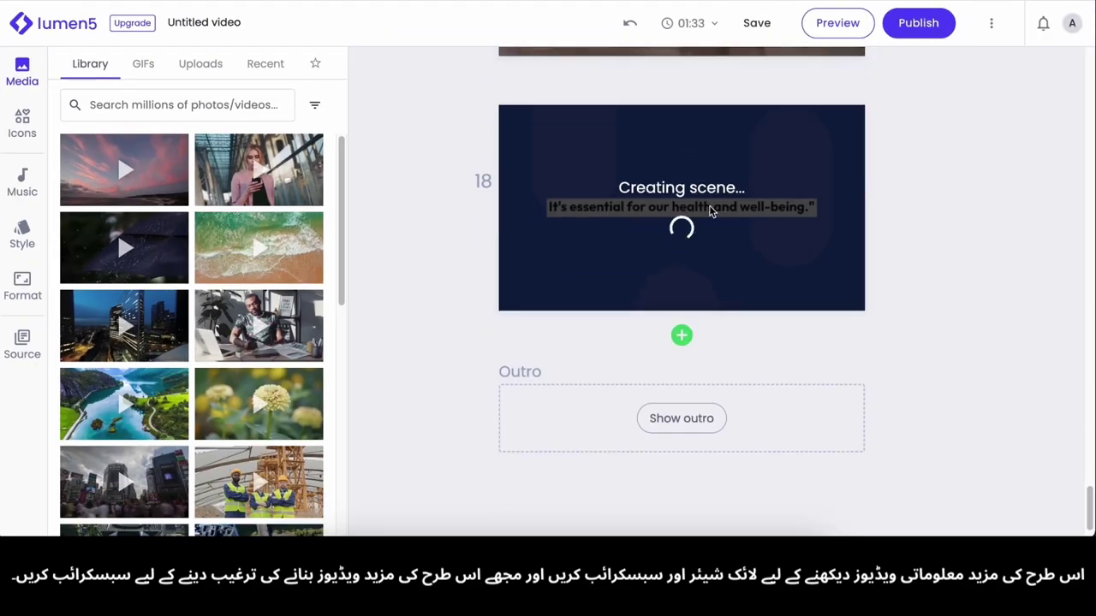
{"action": "scroll", "coordinate": [710, 211], "scroll_direction": "up", "scroll_amount": 4}
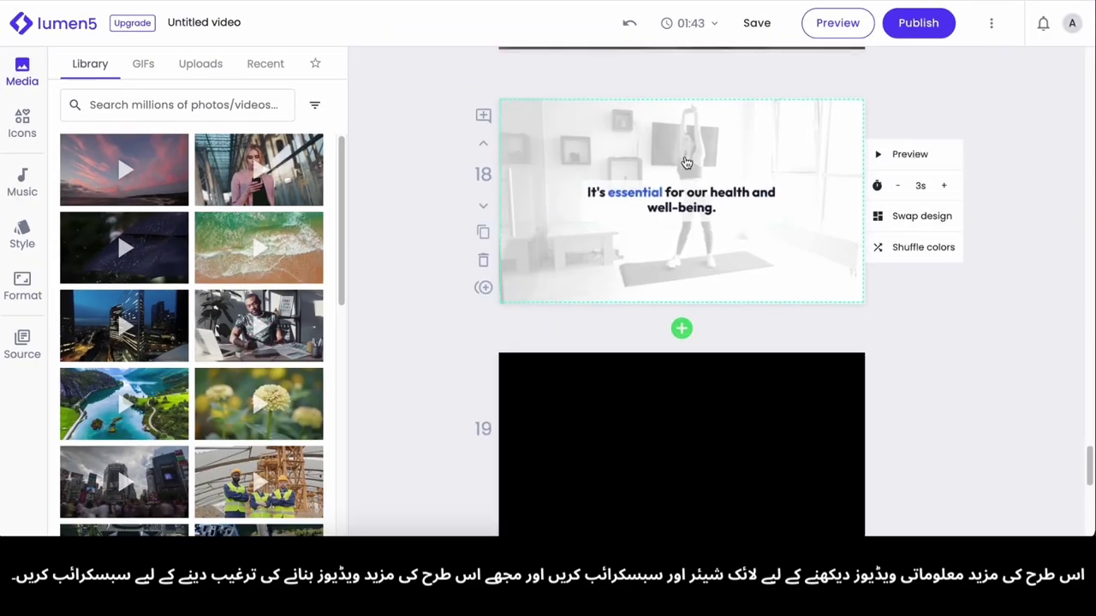
{"action": "scroll", "coordinate": [686, 155], "scroll_direction": "down", "scroll_amount": 12}
{"action": "scroll", "coordinate": [711, 268], "scroll_direction": "up", "scroll_amount": 10}
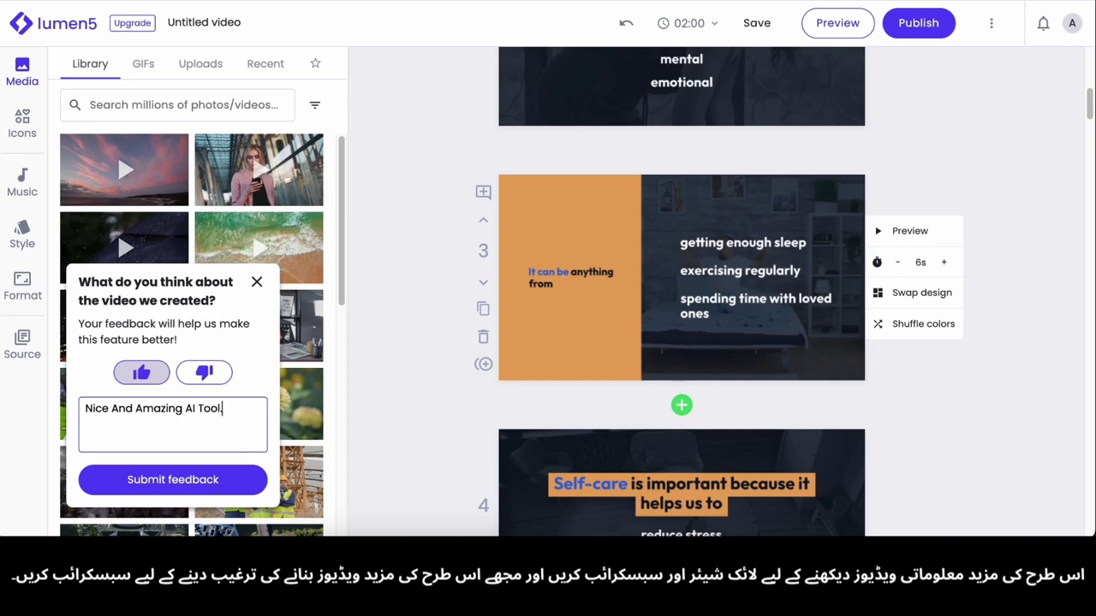
{"action": "left_click", "coordinate": [172, 480]}
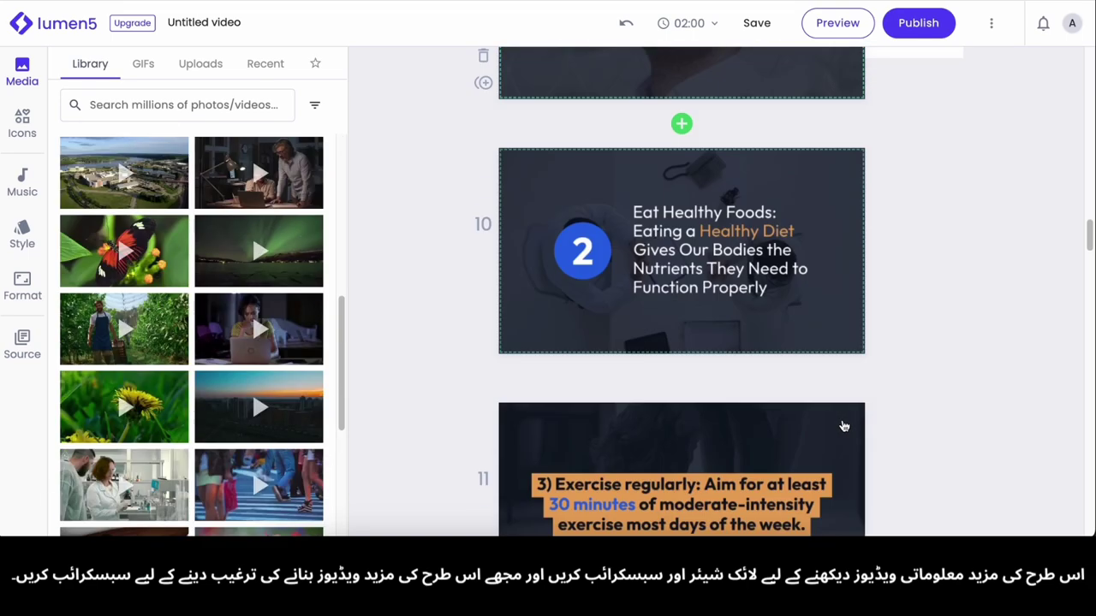
{"action": "scroll", "coordinate": [866, 307], "scroll_direction": "down", "scroll_amount": 20}
{"action": "scroll", "coordinate": [757, 229], "scroll_direction": "up", "scroll_amount": 4}
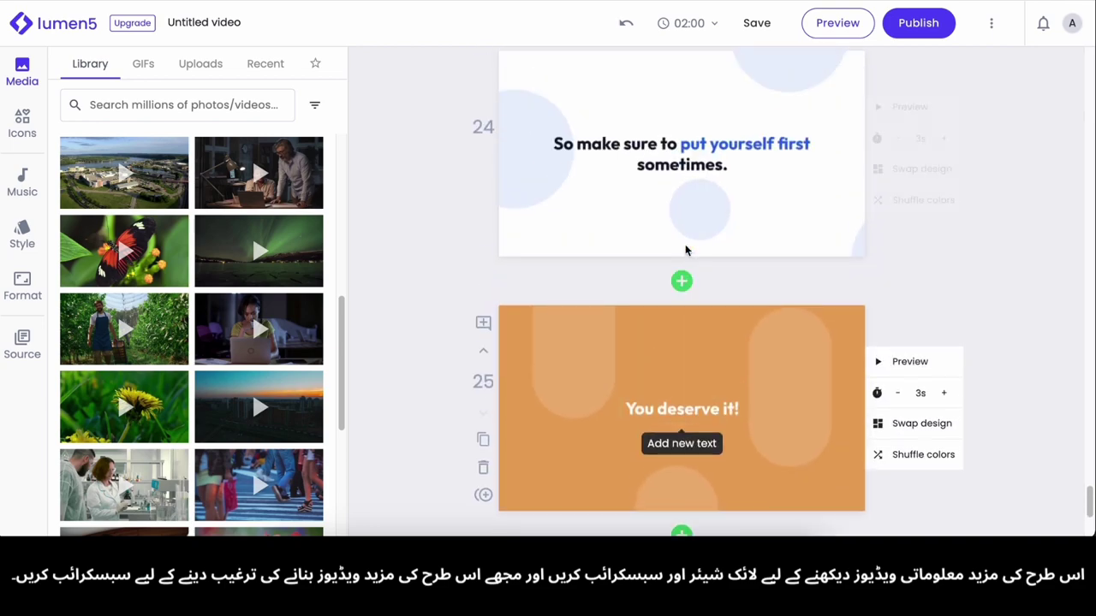
- Preview the generated self-care video, close the preview and publish the video
{"action": "scroll", "coordinate": [750, 242], "scroll_direction": "up", "scroll_amount": 10}
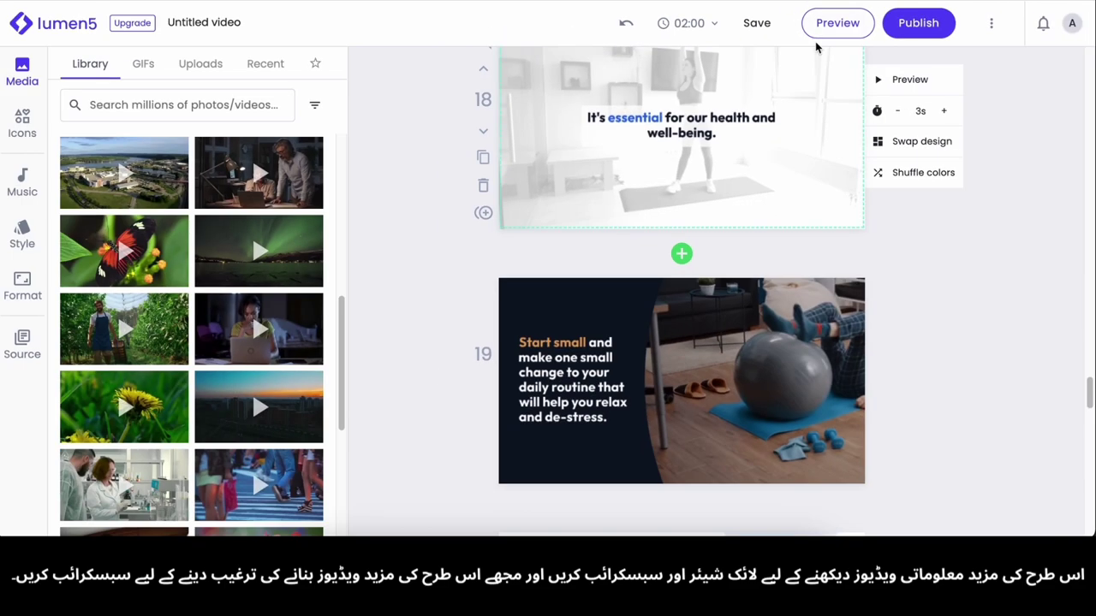
{"action": "left_click", "coordinate": [863, 46]}
{"action": "scroll", "coordinate": [477, 502], "scroll_direction": "down", "scroll_amount": 2}
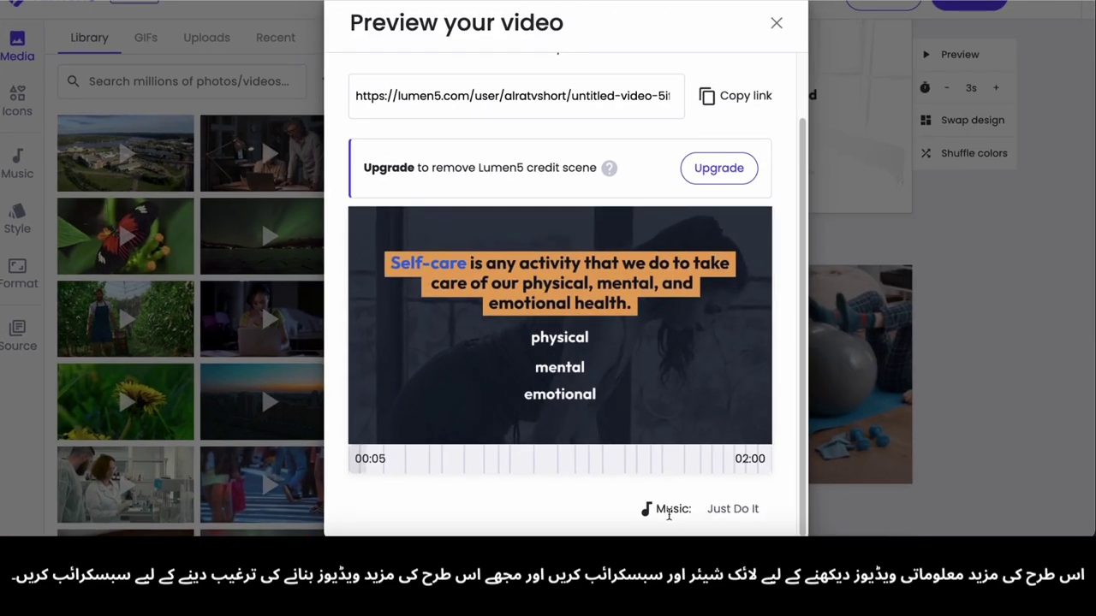
{"action": "left_click", "coordinate": [776, 23]}
{"action": "left_click", "coordinate": [967, 5]}
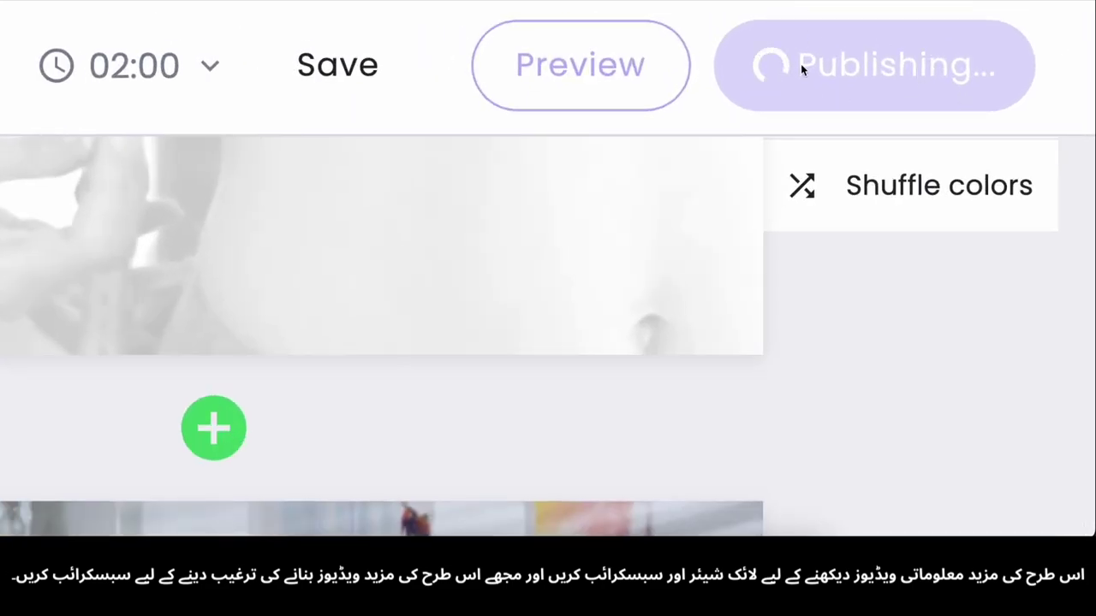
- Copy the published video's share link and open its link access setting
{"action": "scroll", "coordinate": [802, 94], "scroll_direction": "down", "scroll_amount": 3}
{"action": "scroll", "coordinate": [175, 255], "scroll_direction": "down", "scroll_amount": 3}
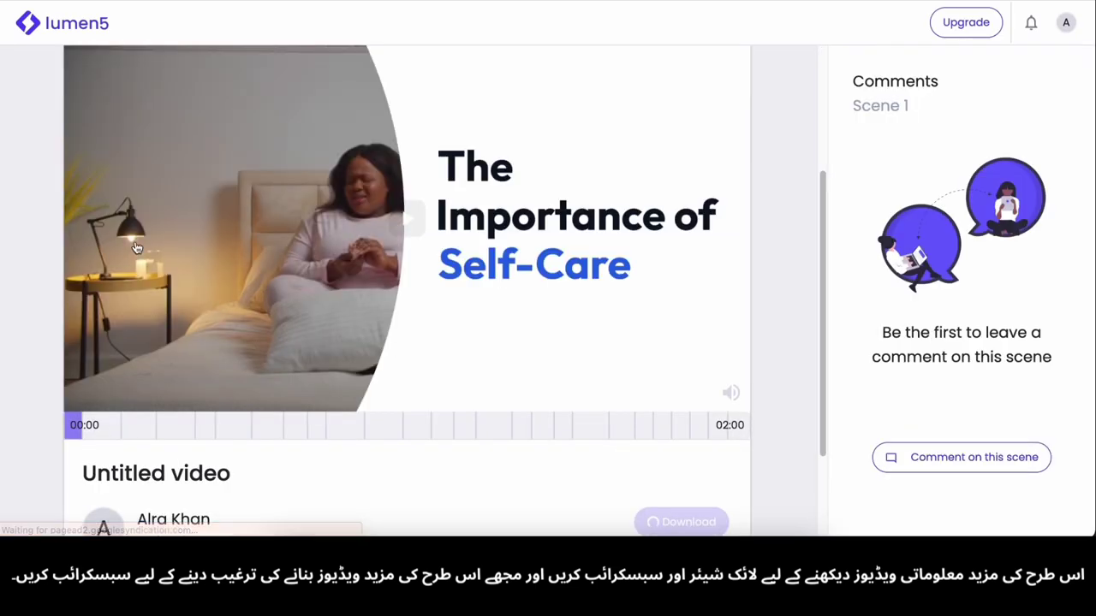
{"action": "scroll", "coordinate": [733, 356], "scroll_direction": "down", "scroll_amount": 2}
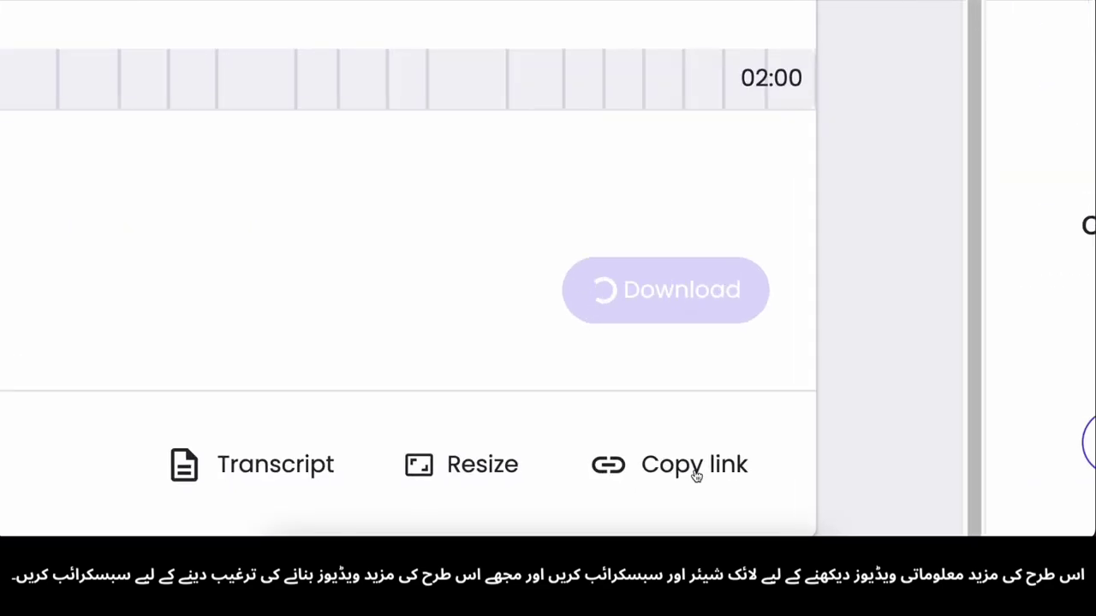
{"action": "left_click", "coordinate": [695, 468]}
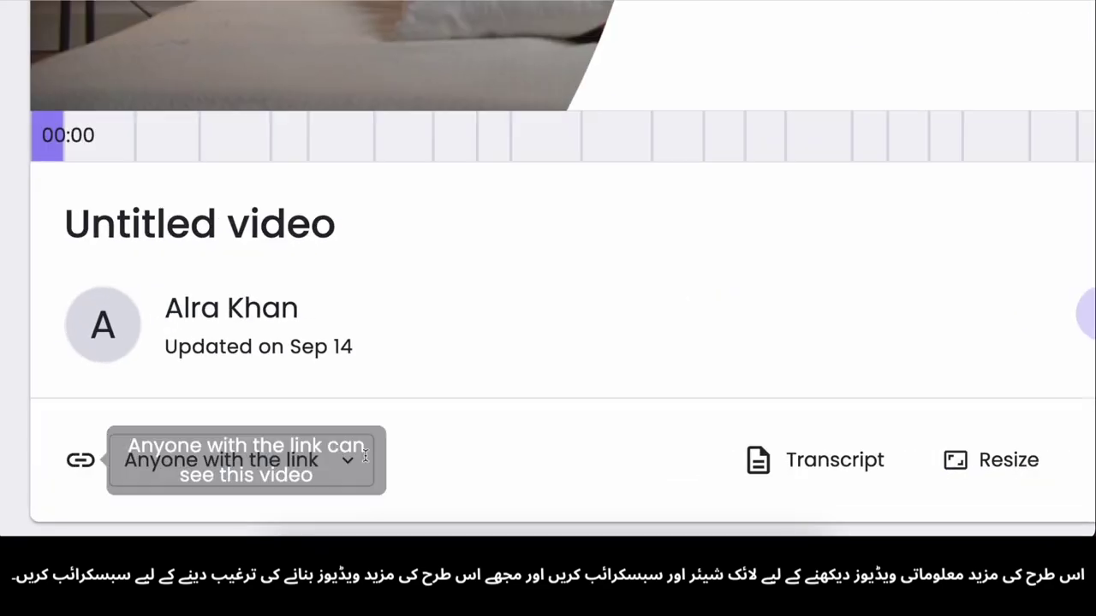
{"action": "left_click", "coordinate": [220, 470]}
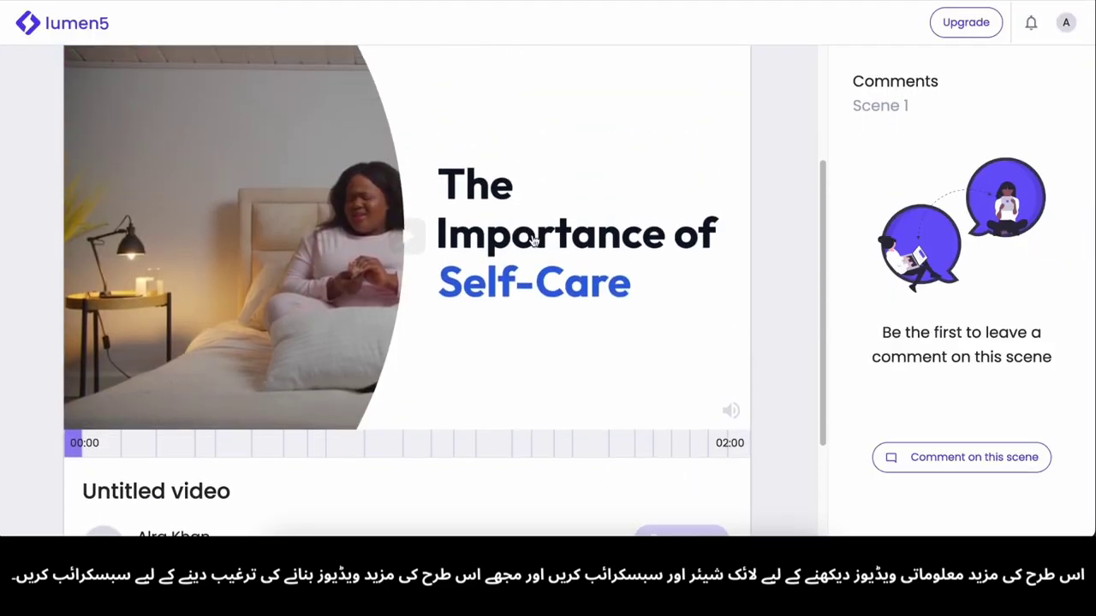
- Download the rendered self-care video once rendering is done
{"action": "scroll", "coordinate": [527, 255], "scroll_direction": "up", "scroll_amount": 4}
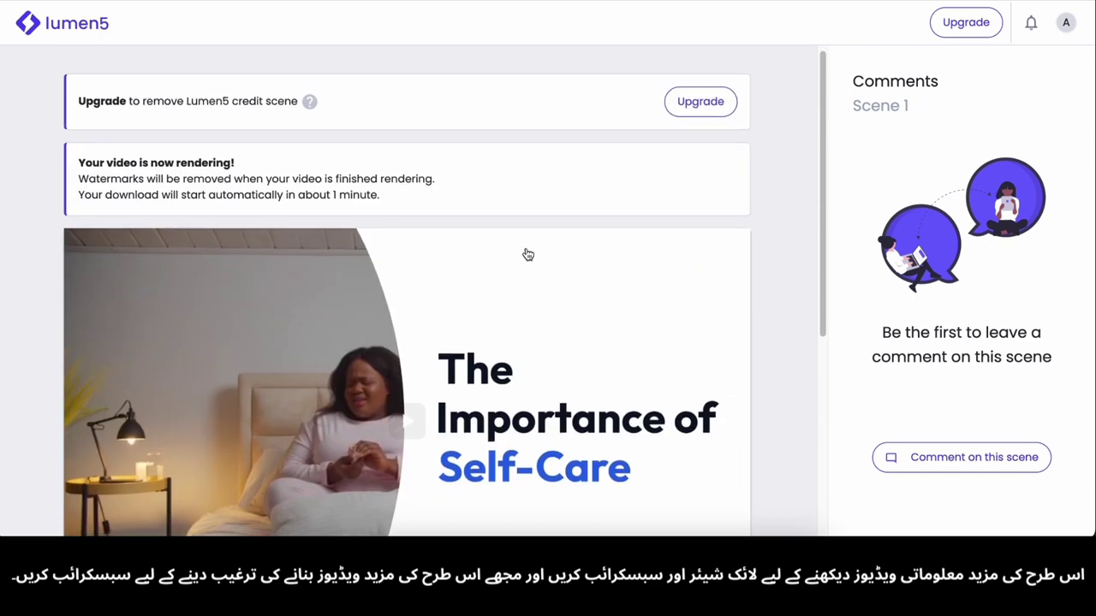
{"action": "scroll", "coordinate": [528, 255], "scroll_direction": "down", "scroll_amount": 4}
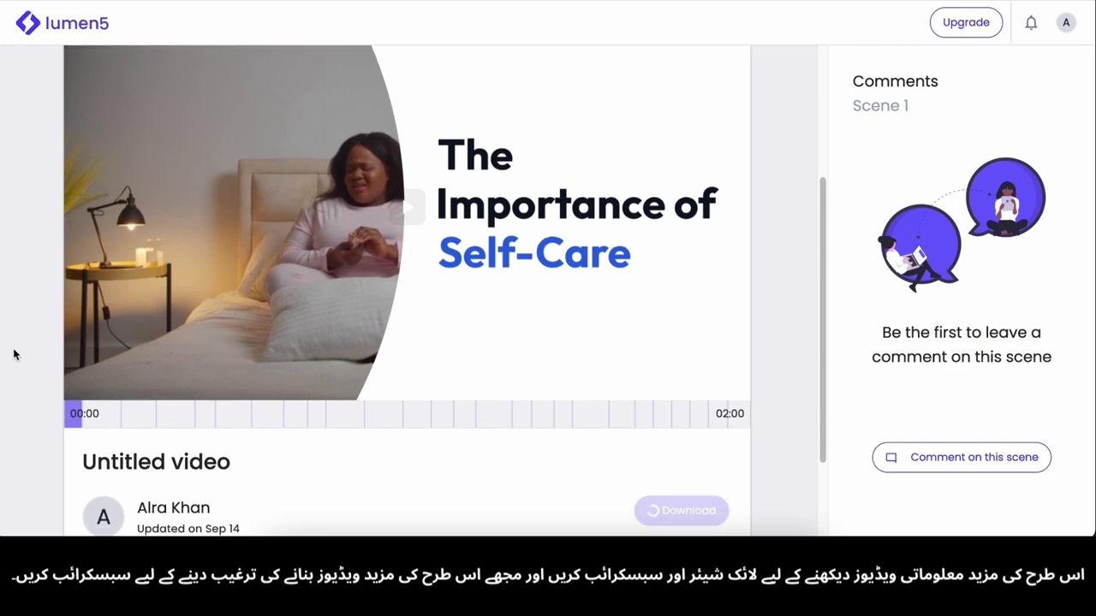
{"action": "scroll", "coordinate": [488, 409], "scroll_direction": "down", "scroll_amount": 2}
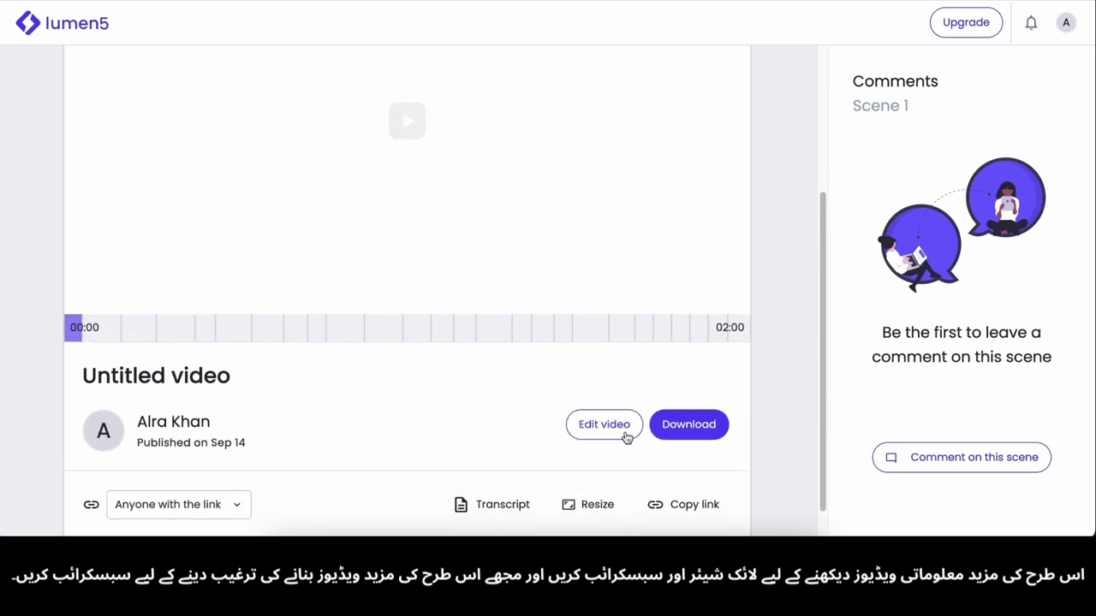
{"action": "left_click", "coordinate": [691, 423]}
{"action": "scroll", "coordinate": [678, 365], "scroll_direction": "down", "scroll_amount": 2}
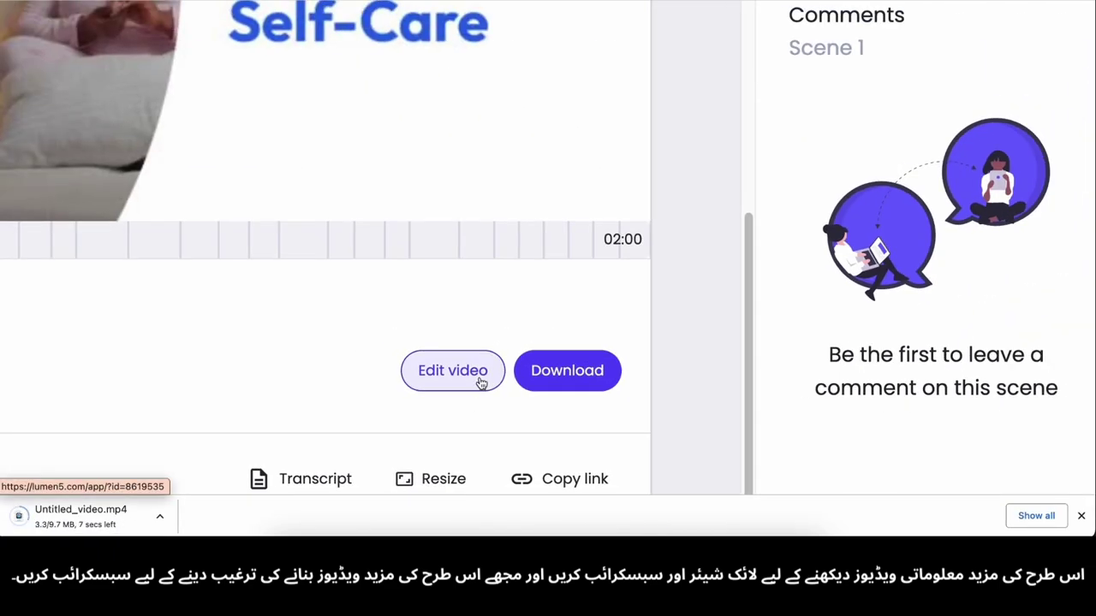
{"action": "scroll", "coordinate": [332, 472], "scroll_direction": "up", "scroll_amount": 4}
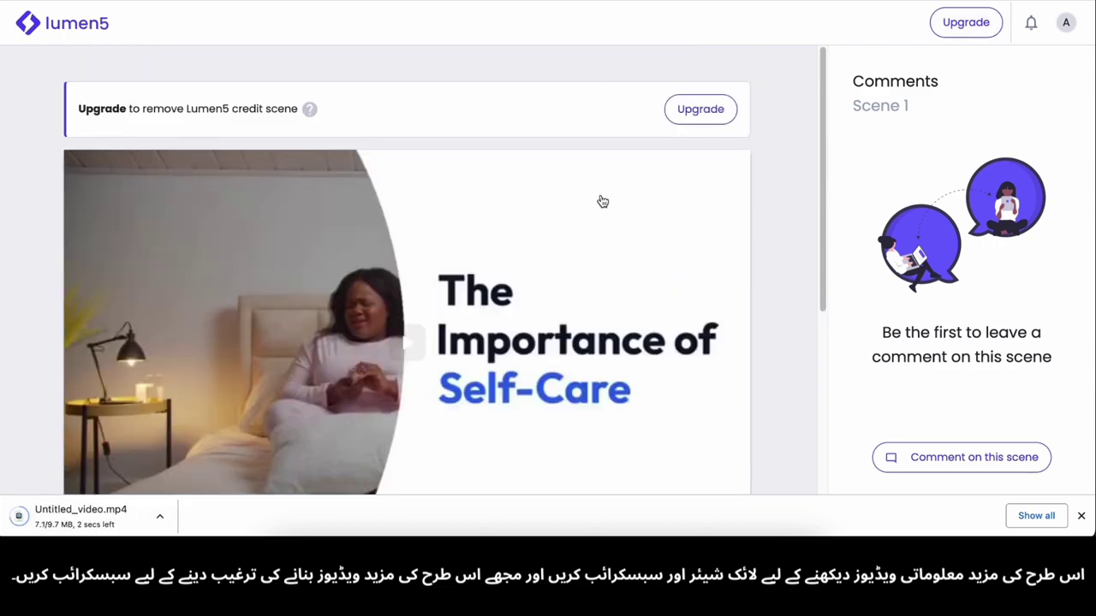
- Open the video's transcript, copy its full text from the title to "You deserve it!" and close it
{"action": "scroll", "coordinate": [568, 242], "scroll_direction": "down", "scroll_amount": 2}
{"action": "key", "text": "super+shift+5"}
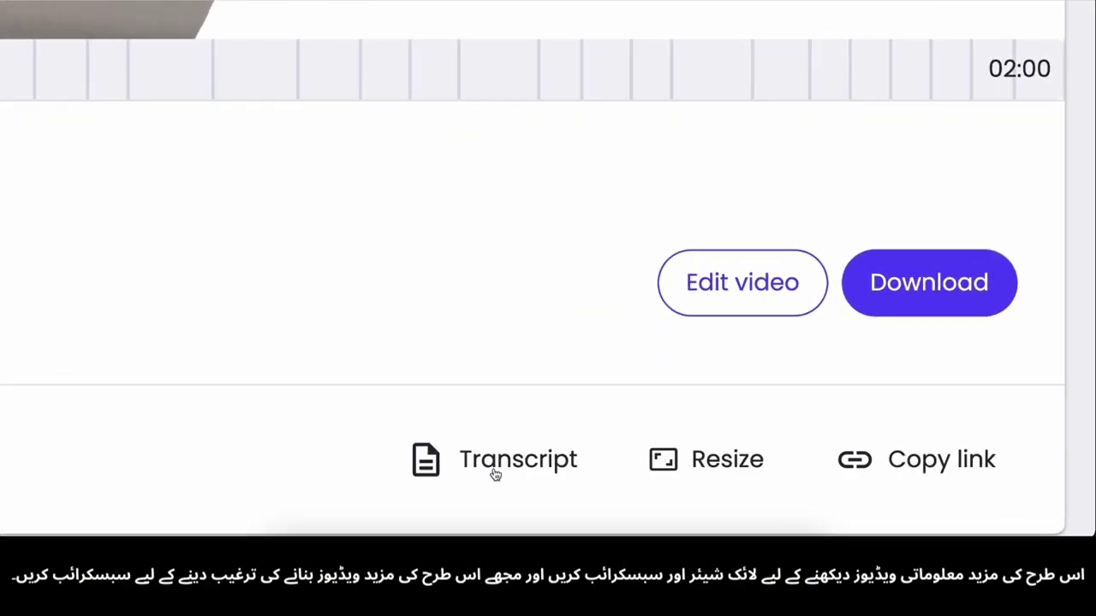
{"action": "left_click", "coordinate": [488, 480]}
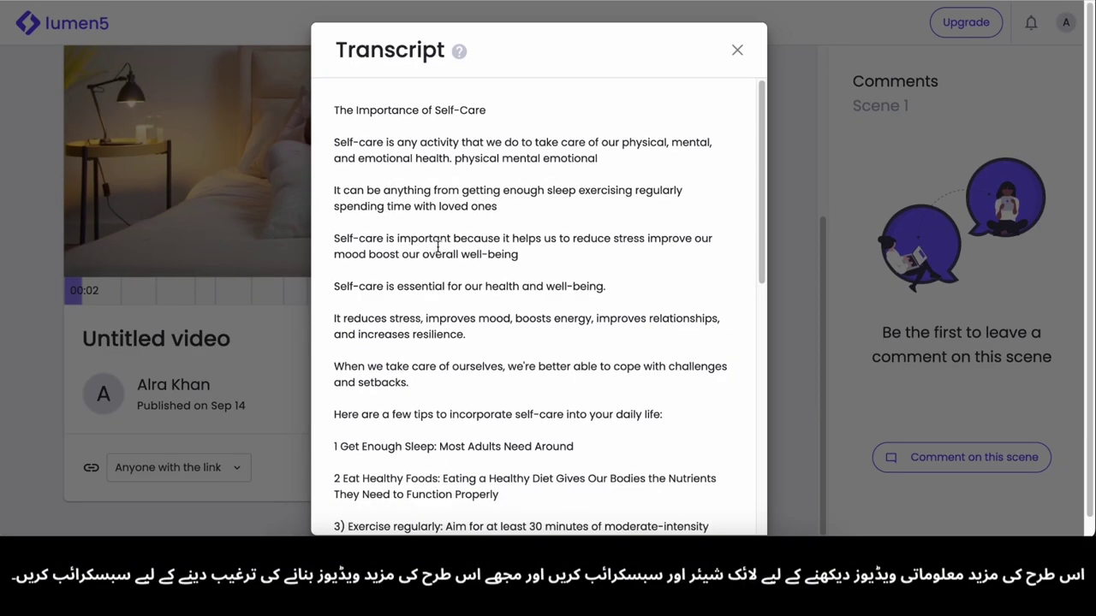
{"action": "left_click_drag", "start_coordinate": [329, 113], "coordinate": [524, 464]}
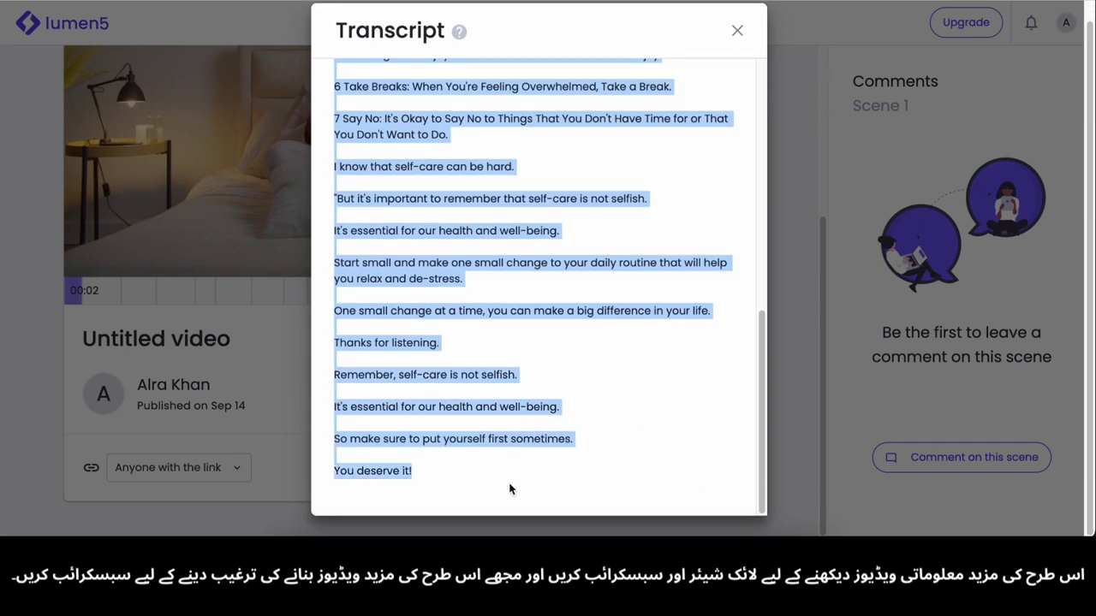
{"action": "left_click", "coordinate": [737, 32]}
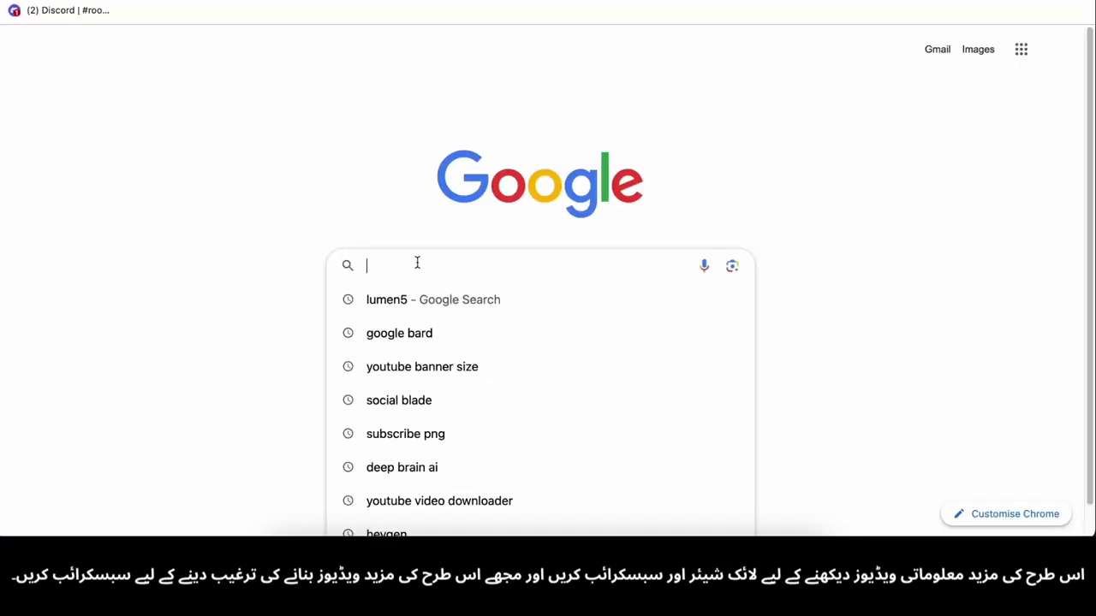
- Search Google for "play.ht" and sign up on the PlayHT site with a Google account
{"action": "type", "text": "play.ht"}
{"action": "key", "text": "Return"}
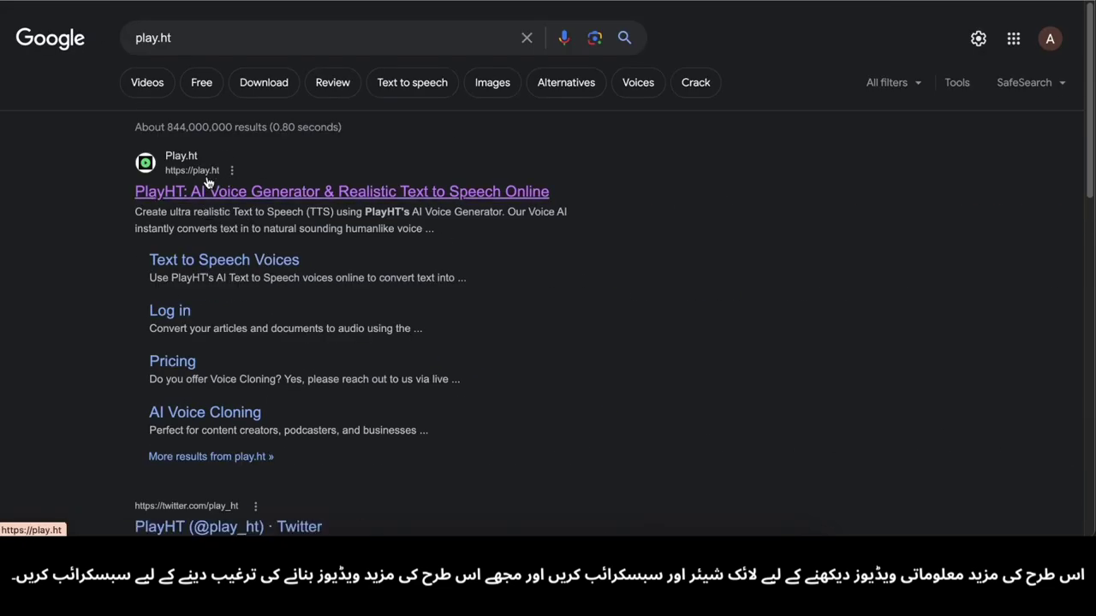
{"action": "scroll", "coordinate": [482, 293], "scroll_direction": "down", "scroll_amount": 5}
{"action": "scroll", "coordinate": [73, 288], "scroll_direction": "up", "scroll_amount": 5}
{"action": "left_click", "coordinate": [77, 286]}
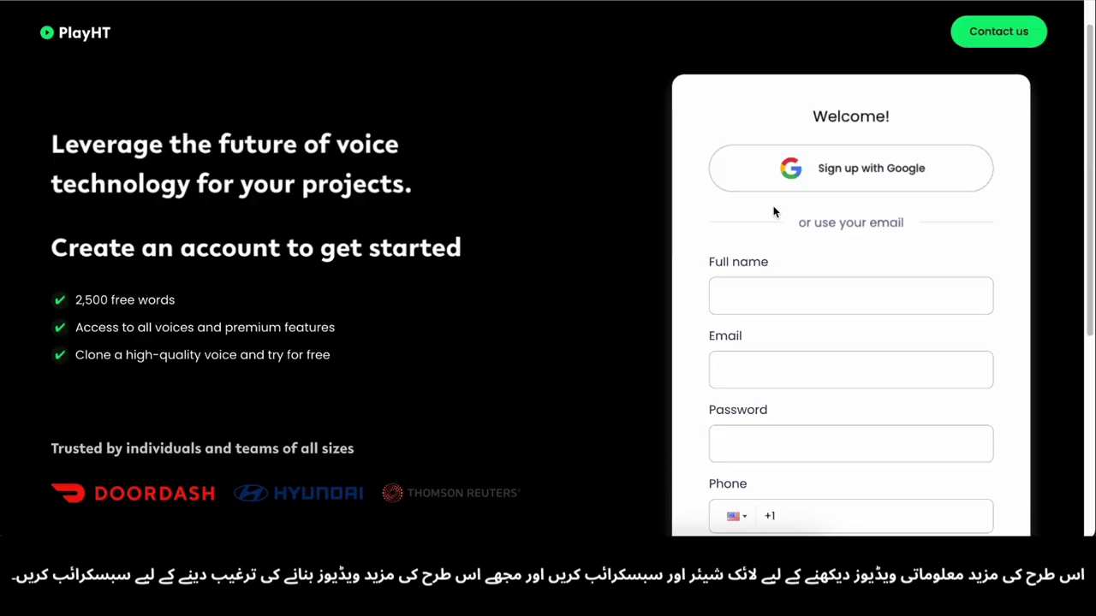
{"action": "left_click", "coordinate": [1028, 95]}
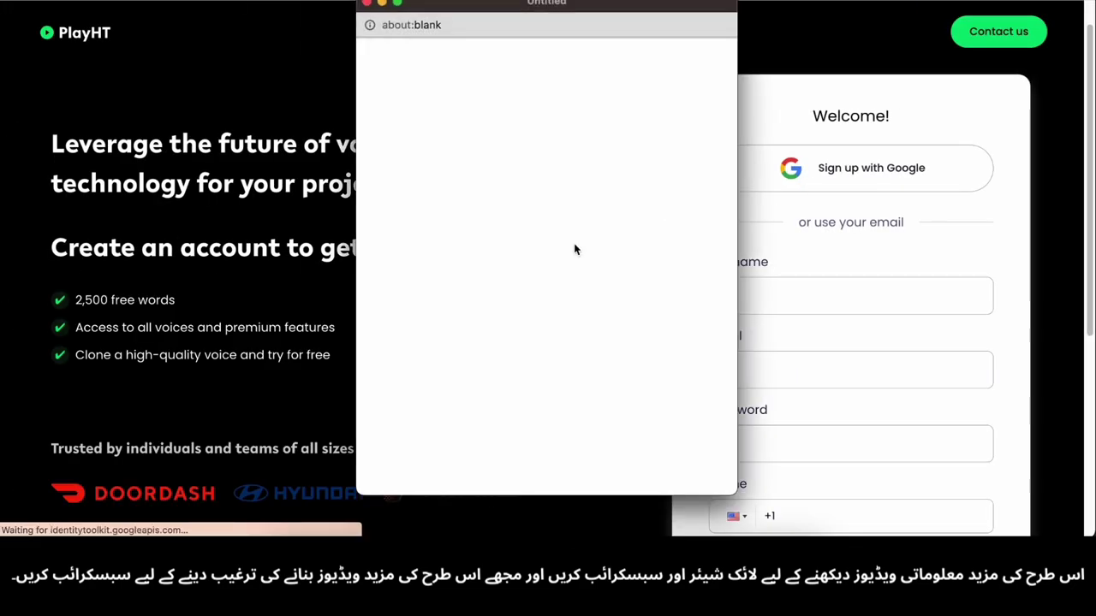
{"action": "left_click", "coordinate": [497, 212]}
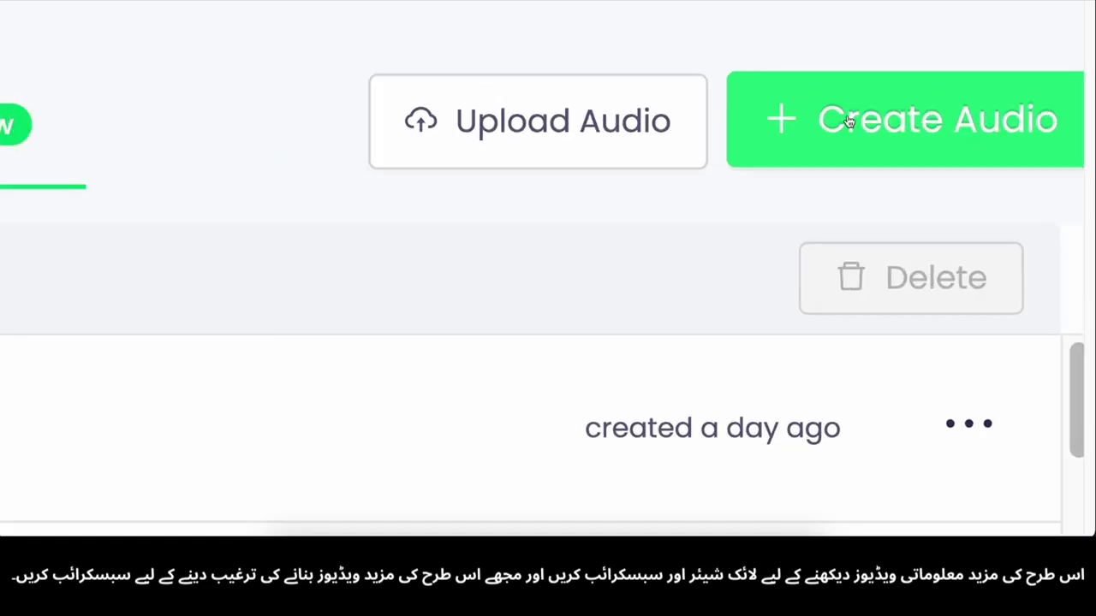
- Create a new audio with Standard & Premium Voices and paste the copied transcript as its text
{"action": "left_click", "coordinate": [980, 94]}
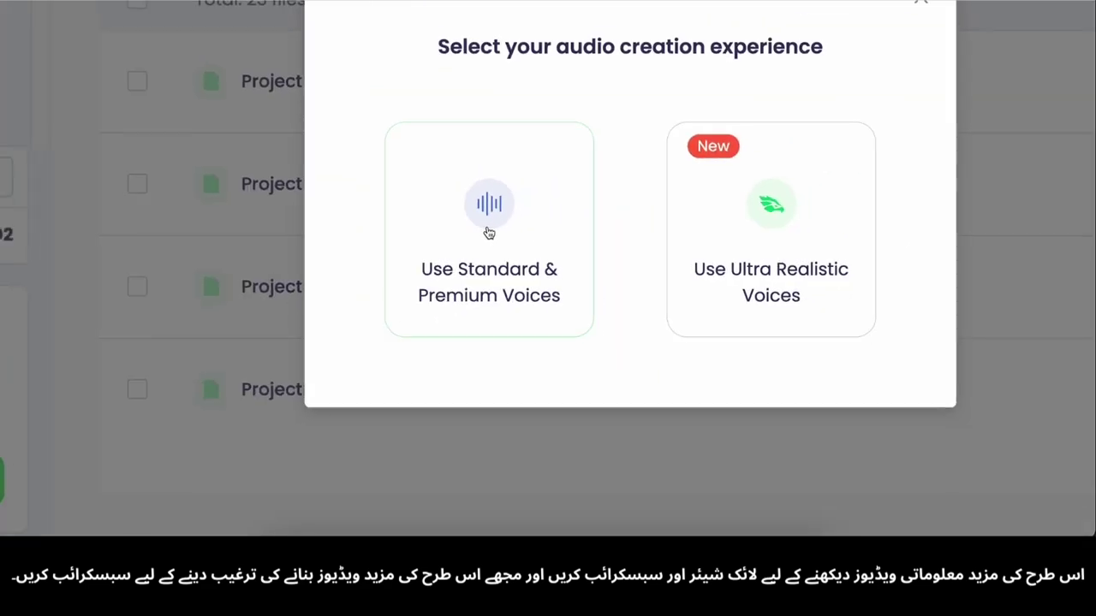
{"action": "left_click", "coordinate": [489, 233]}
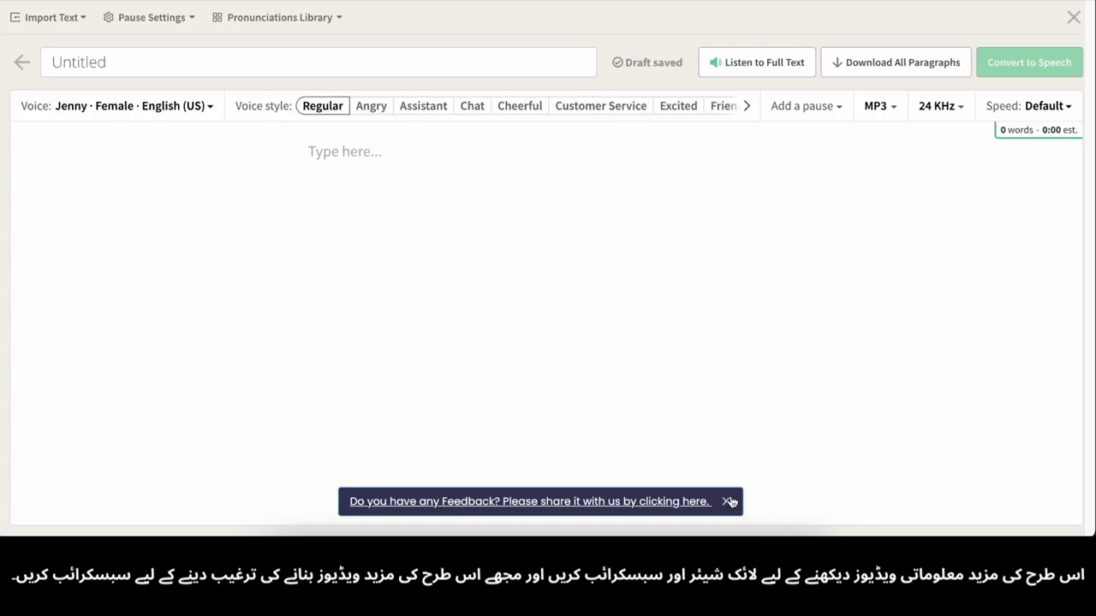
{"action": "left_click", "coordinate": [726, 501]}
{"action": "key", "text": "ctrl+v"}
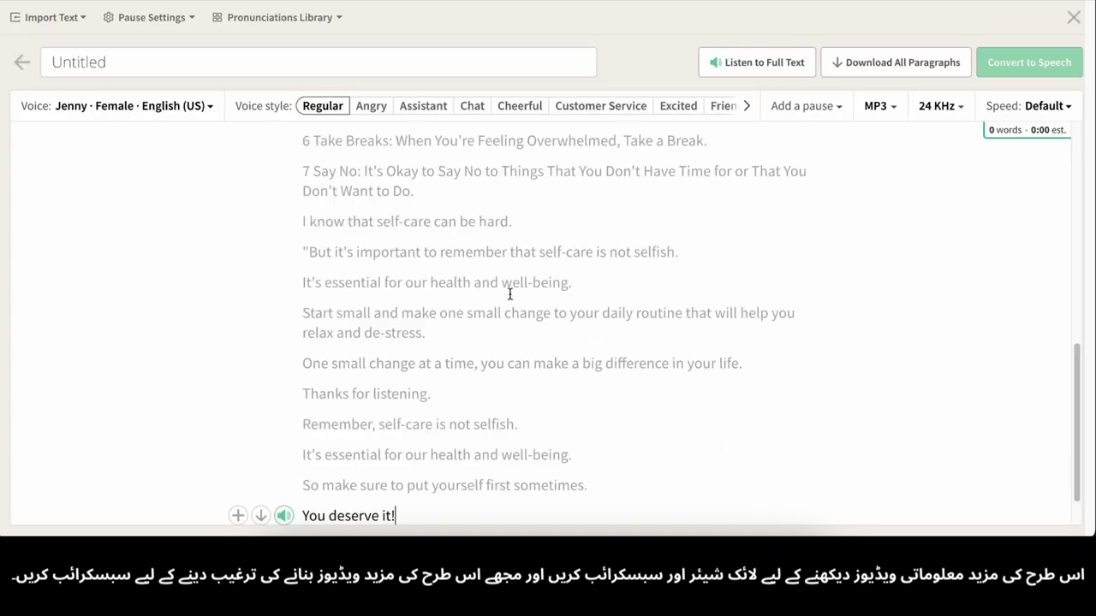
{"action": "scroll", "coordinate": [417, 485], "scroll_direction": "up", "scroll_amount": 8}
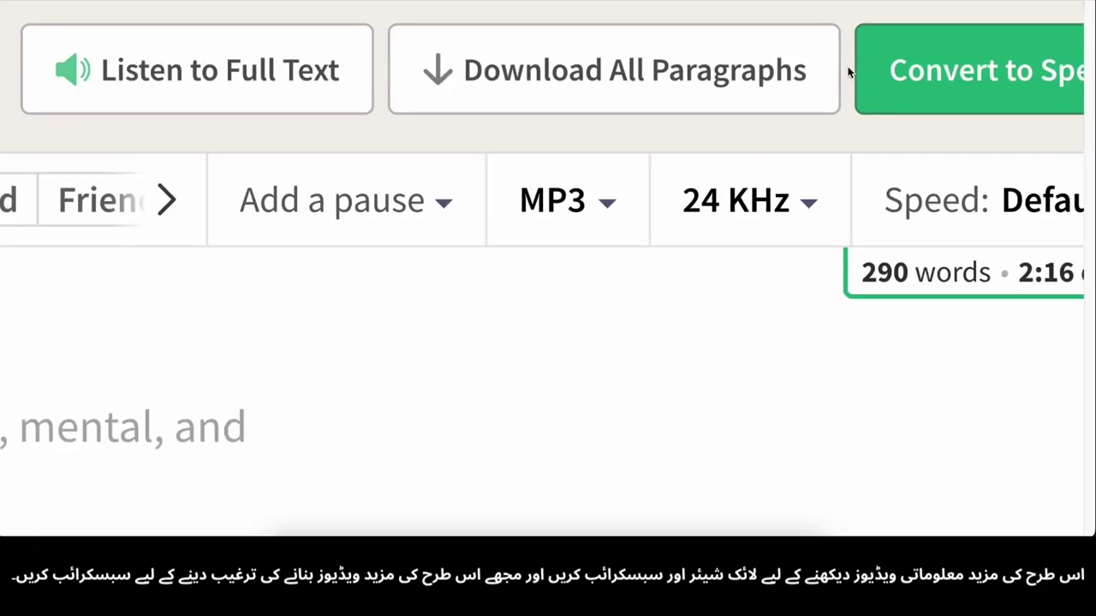
- Convert the pasted text to speech, listen to part of the voiceover and download it as an MP3
{"action": "left_click", "coordinate": [934, 80]}
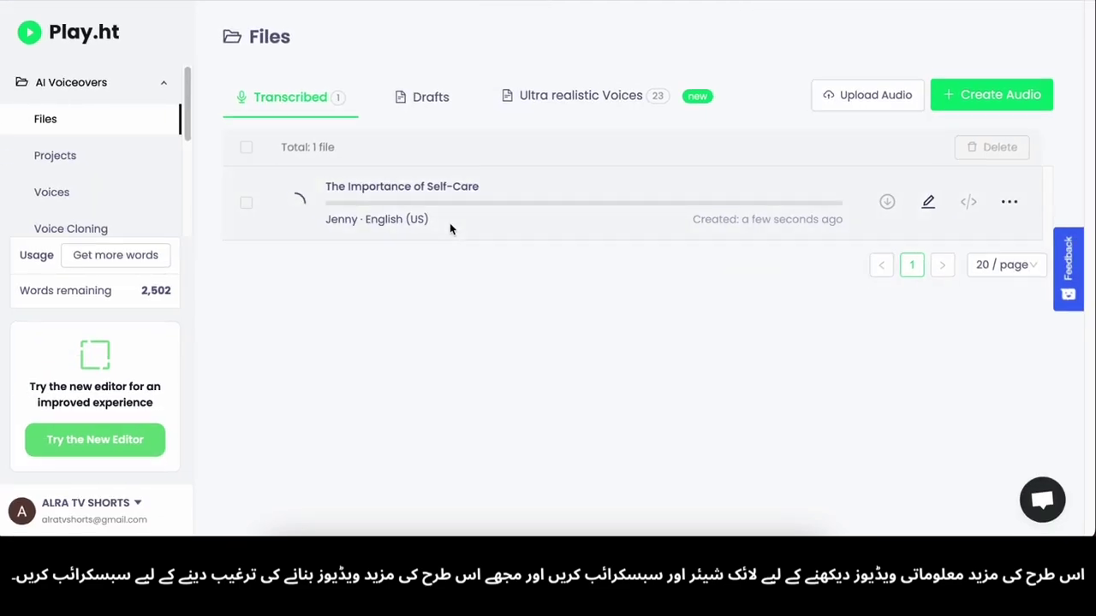
{"action": "left_click", "coordinate": [295, 203]}
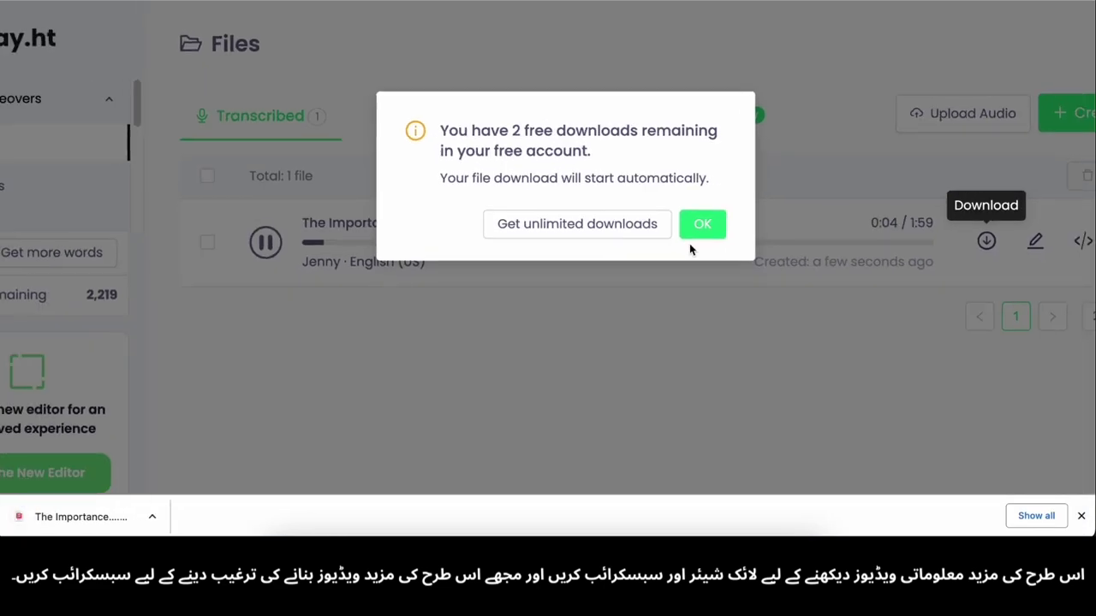
{"action": "left_click", "coordinate": [703, 227]}
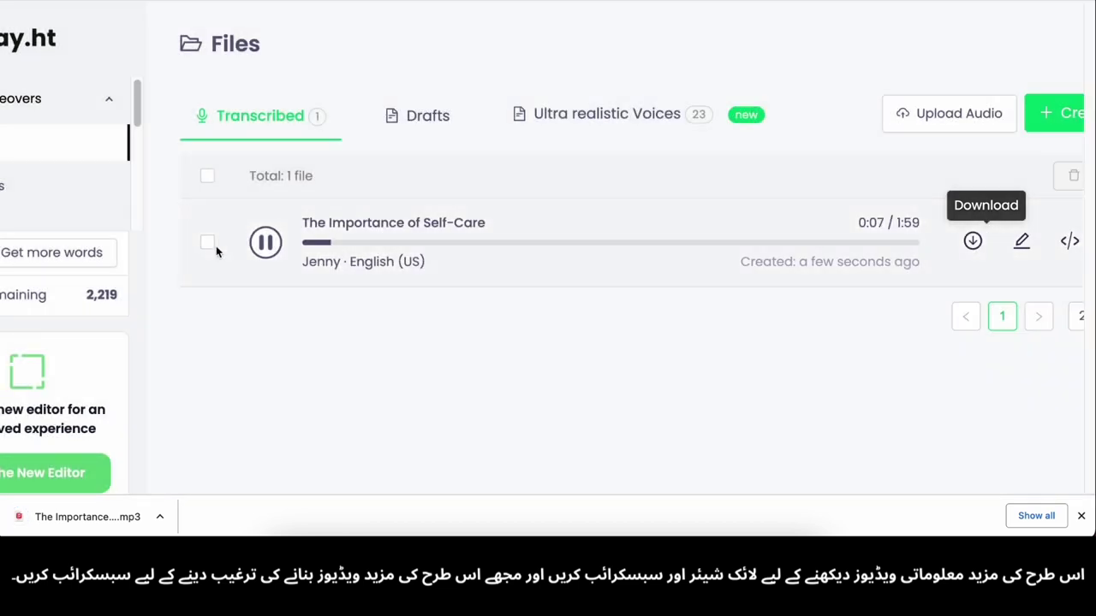
{"action": "left_click", "coordinate": [264, 243]}
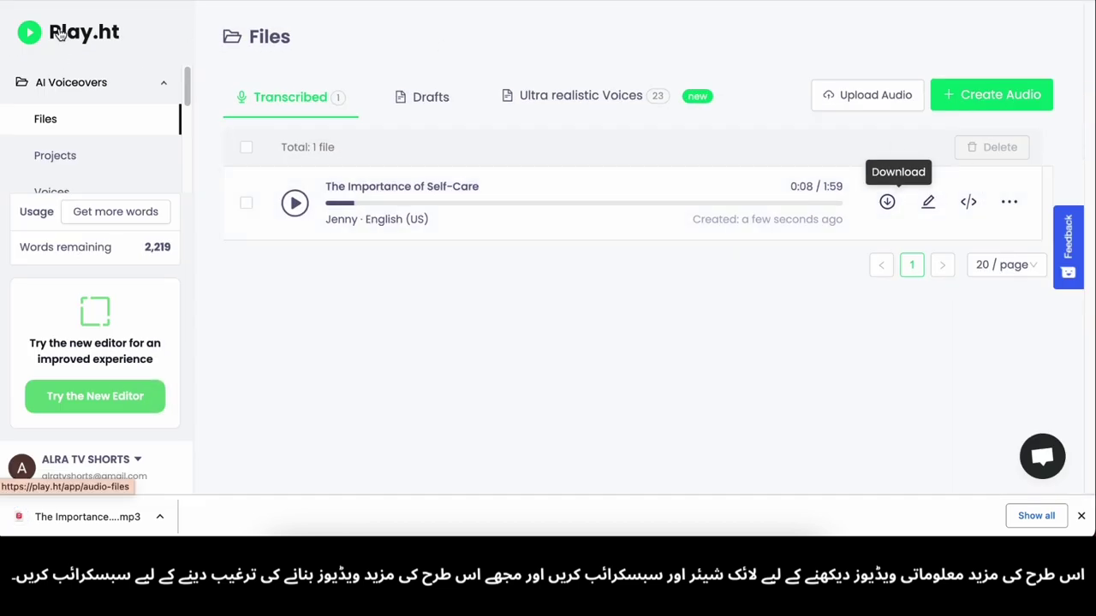
- Switch to CapCut, set the project's aspect ratio to 16:9 and lower the audio volume of Untitled_video.mp4
{"action": "key", "text": "super+shift+5"}
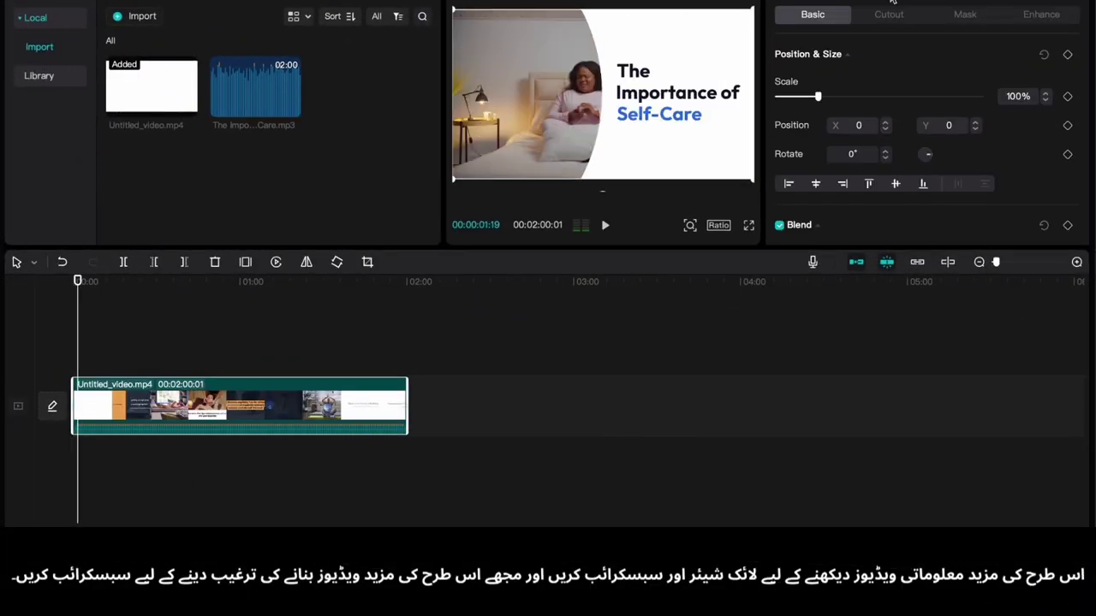
{"action": "left_click", "coordinate": [719, 225]}
{"action": "left_click", "coordinate": [833, 280]}
{"action": "left_click", "coordinate": [835, 2]}
{"action": "left_click_drag", "start_coordinate": [932, 58], "coordinate": [851, 60]}
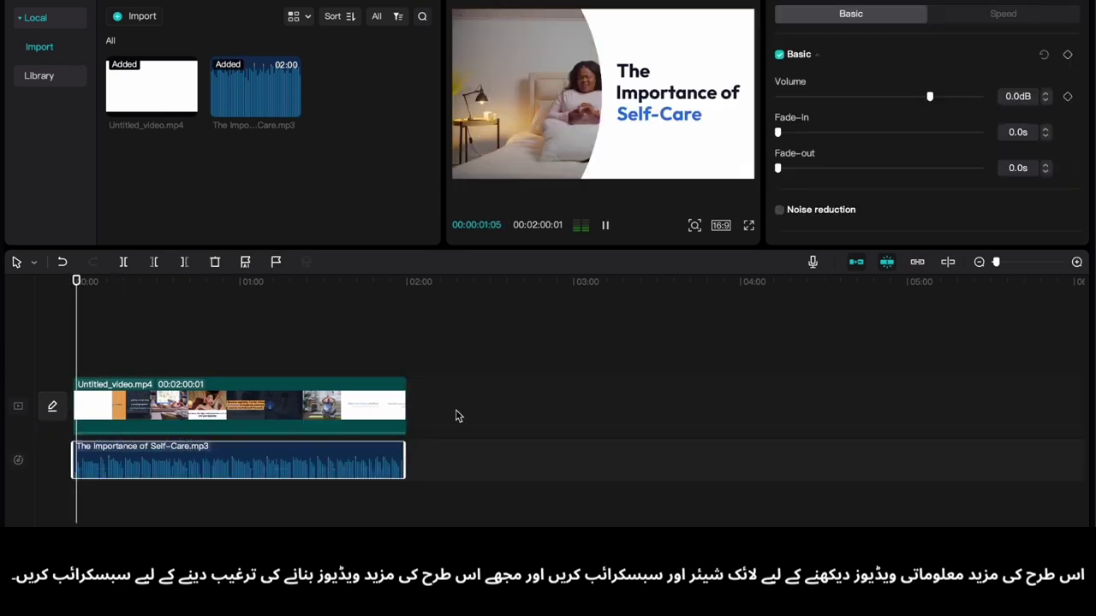
- Turn on noise reduction for the self-care voiceover and further adjust the video clip's volume beneath it
{"action": "scroll", "coordinate": [222, 449], "scroll_direction": "up", "scroll_amount": 5}
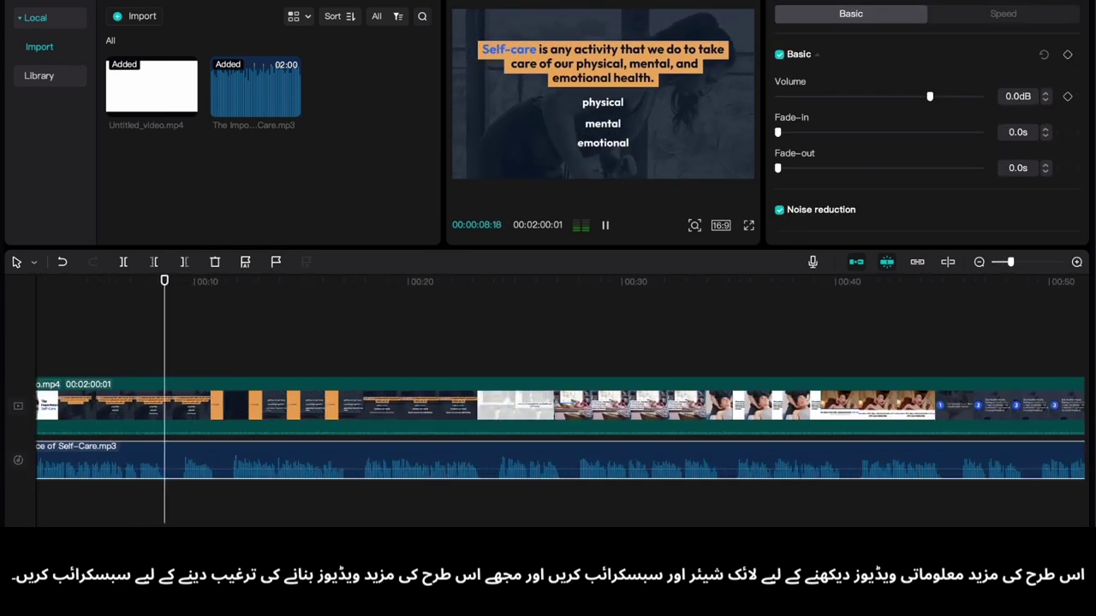
{"action": "scroll", "coordinate": [165, 463], "scroll_direction": "up", "scroll_amount": 2}
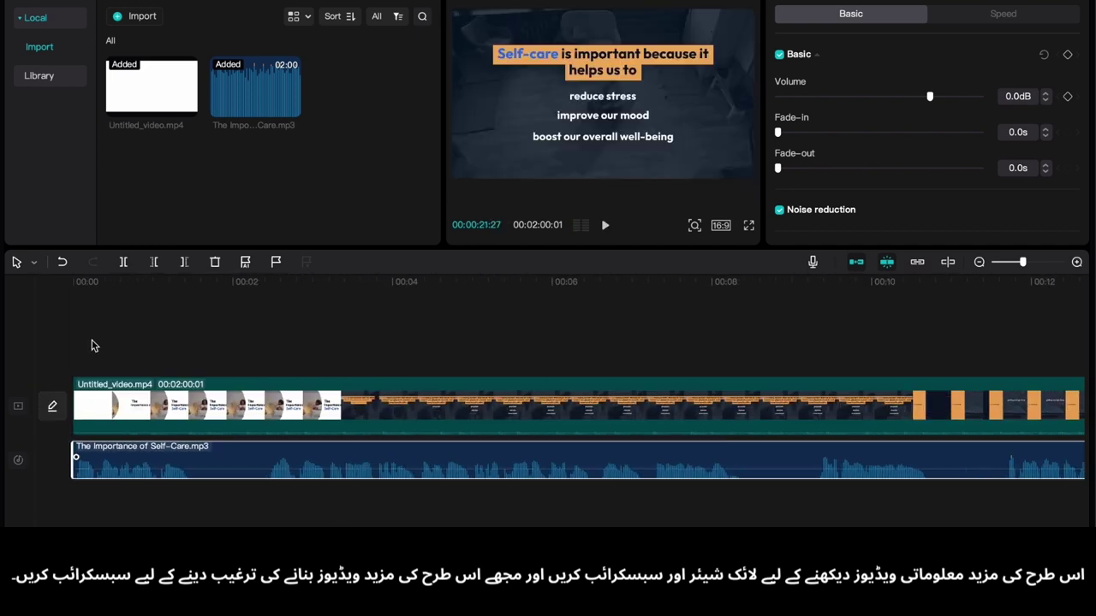
{"action": "left_click", "coordinate": [531, 413]}
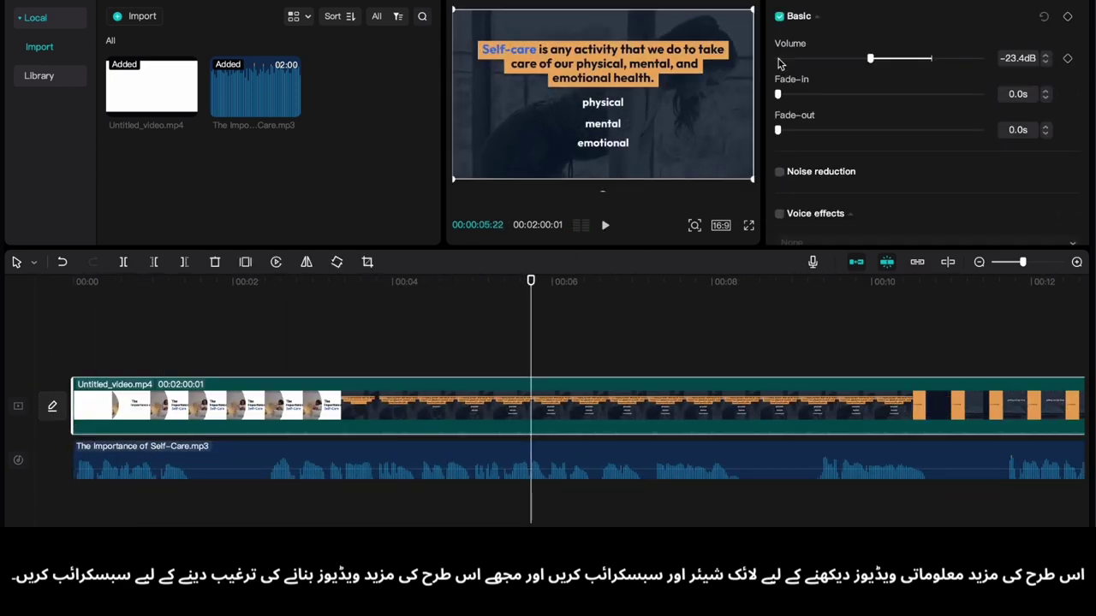
- Set the video clip's speed to 1.4x and play it back against the voiceover
{"action": "left_click", "coordinate": [269, 489]}
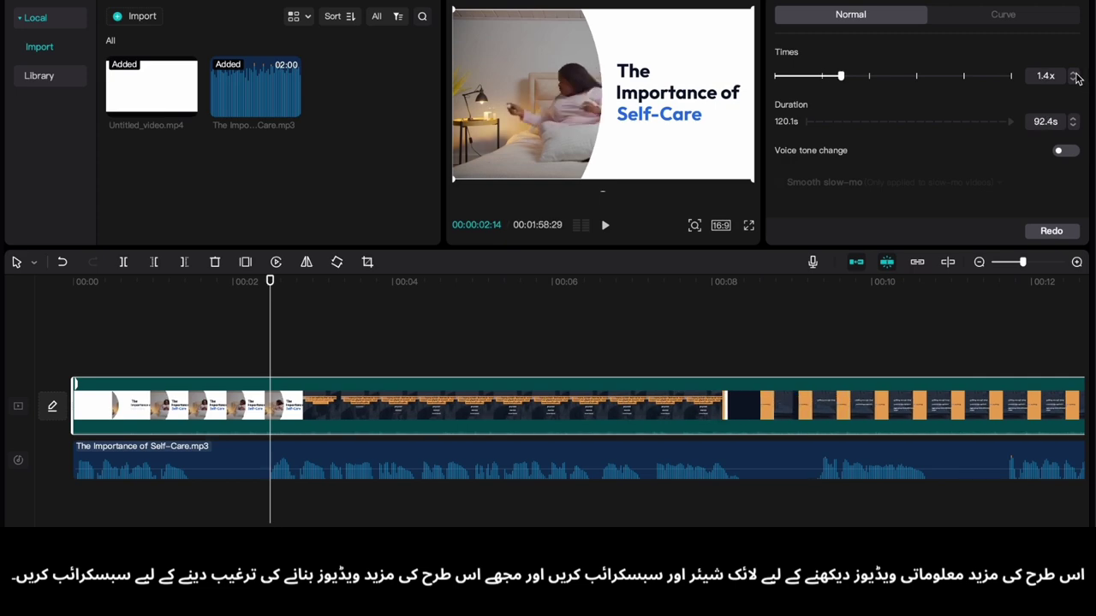
{"action": "left_click", "coordinate": [1074, 75]}
{"action": "key", "text": "space"}
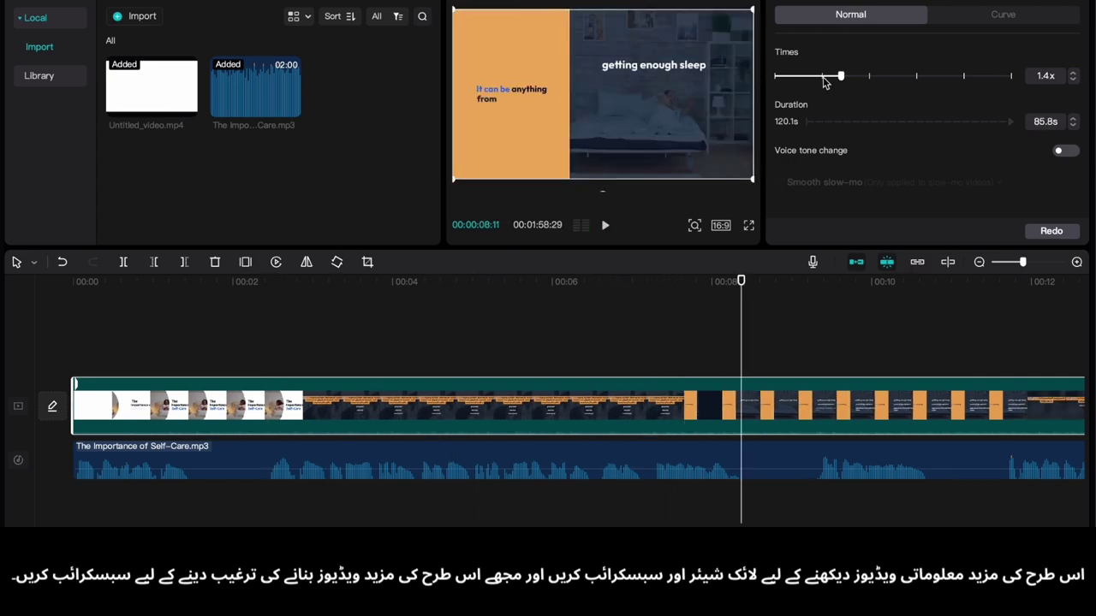
- Restore the video clip to its original speed and play sections of the timeline to check it against the voiceover
{"action": "left_click", "coordinate": [824, 76]}
{"action": "left_click", "coordinate": [270, 478]}
{"action": "left_click", "coordinate": [270, 489]}
{"action": "key", "text": "space"}
{"action": "scroll", "coordinate": [270, 489], "scroll_direction": "right", "scroll_amount": 4}
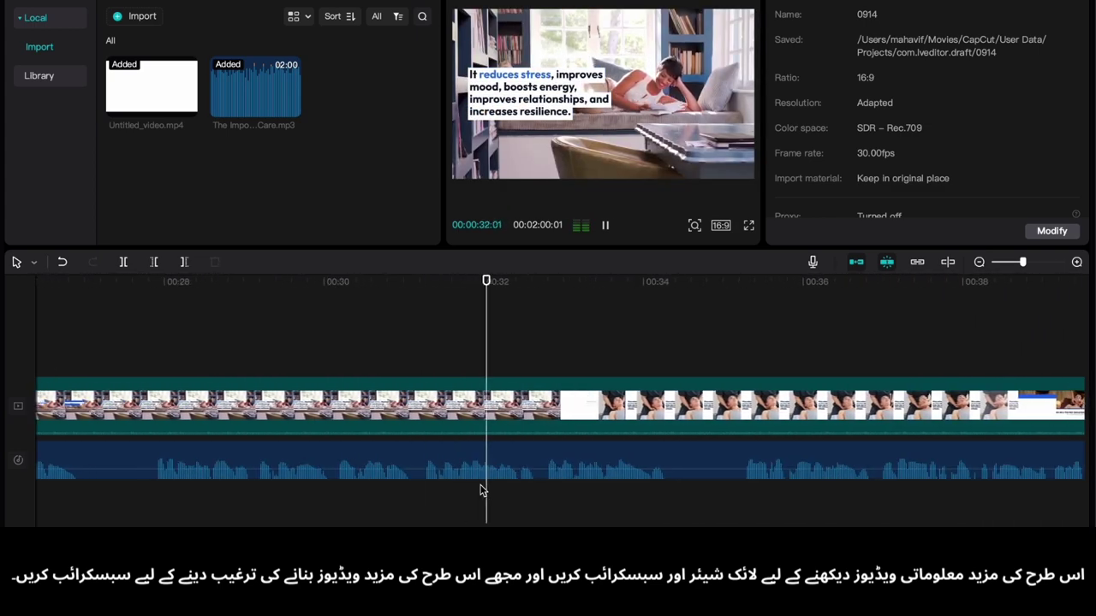
{"action": "scroll", "coordinate": [482, 491], "scroll_direction": "left", "scroll_amount": 3}
{"action": "left_click", "coordinate": [288, 508]}
{"action": "scroll", "coordinate": [288, 508], "scroll_direction": "left", "scroll_amount": 15}
{"action": "left_click", "coordinate": [208, 500]}
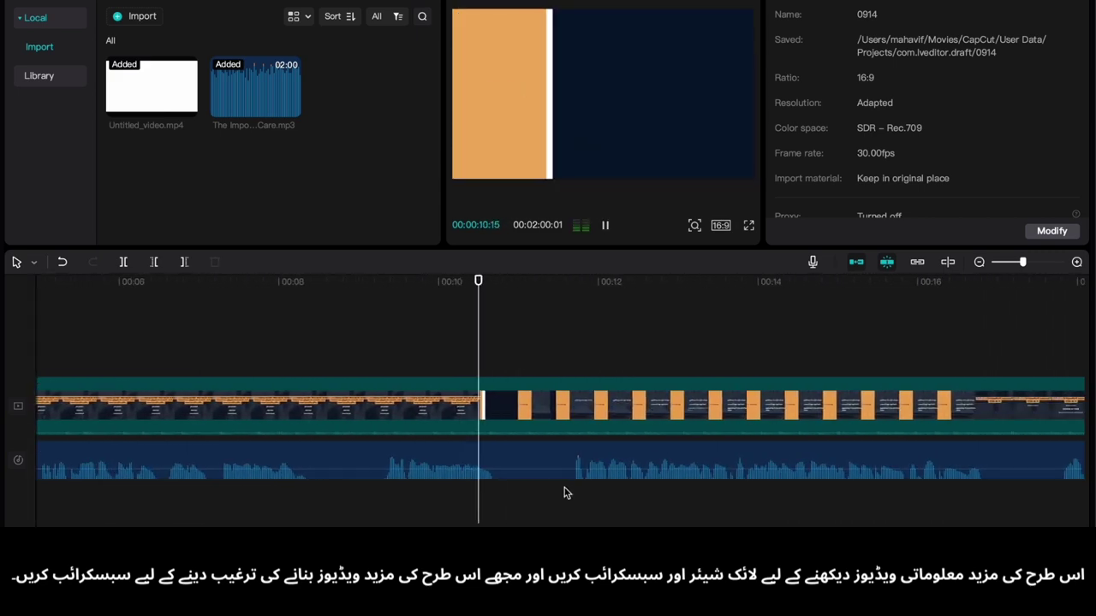
- Split the voiceover at 00:00:09:06 and move the second part earlier to shorten the pause before it
{"action": "left_click", "coordinate": [374, 508]}
{"action": "key", "text": "super+b"}
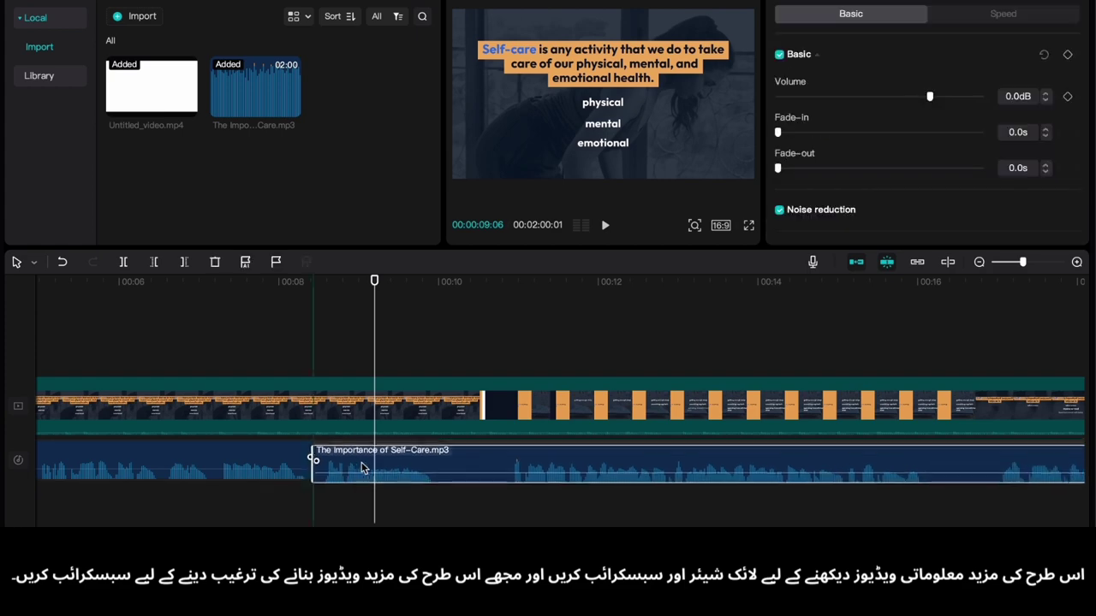
{"action": "left_click_drag", "start_coordinate": [365, 470], "coordinate": [359, 468]}
{"action": "left_click", "coordinate": [301, 514]}
- Play onward and split the voiceover at the pause before the "Self-care is important" scene to trim the silence
{"action": "key", "text": "space"}
{"action": "scroll", "coordinate": [381, 494], "scroll_direction": "right", "scroll_amount": 5}
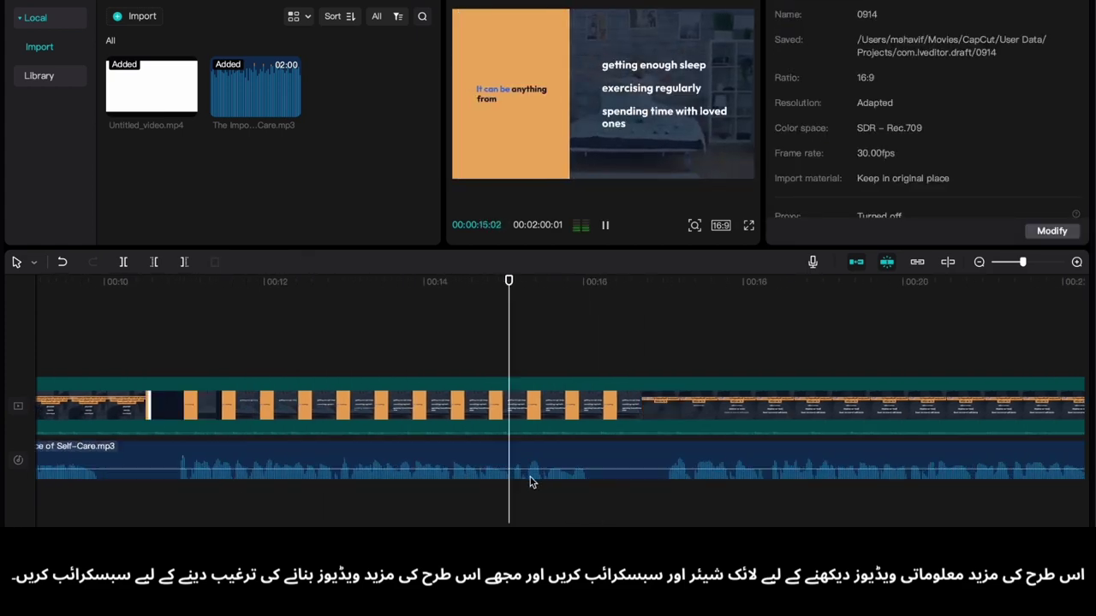
{"action": "scroll", "coordinate": [530, 477], "scroll_direction": "left", "scroll_amount": 1}
{"action": "left_click", "coordinate": [428, 477]}
{"action": "key", "text": "super+b"}
{"action": "key", "text": "space"}
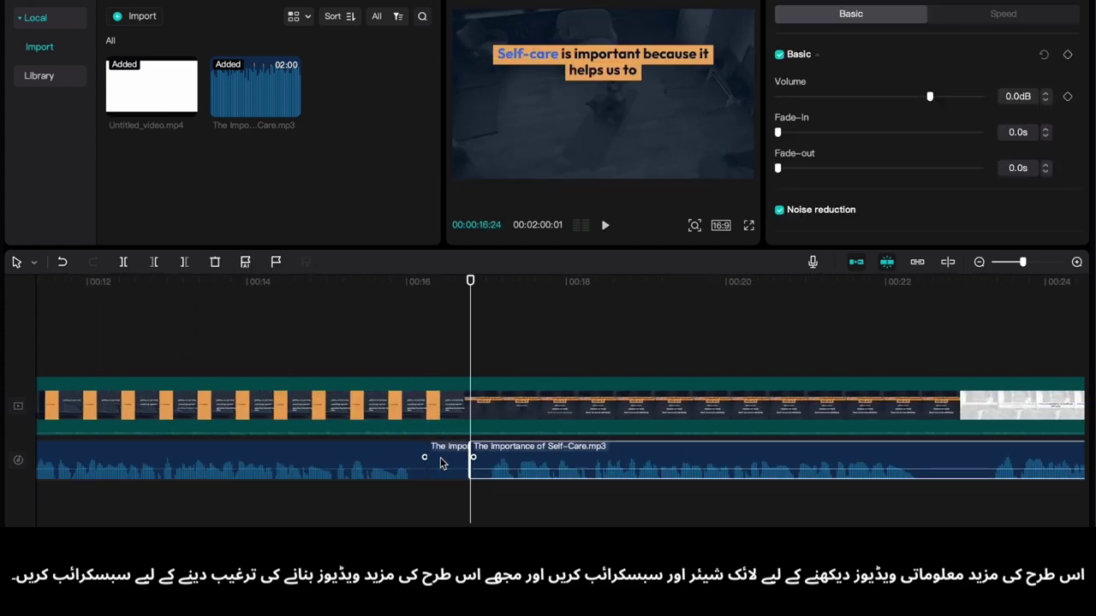
- Split the voiceover in the pause before the sleep tip and move the remaining narration earlier, up to the preceding speech
{"action": "left_click", "coordinate": [451, 494]}
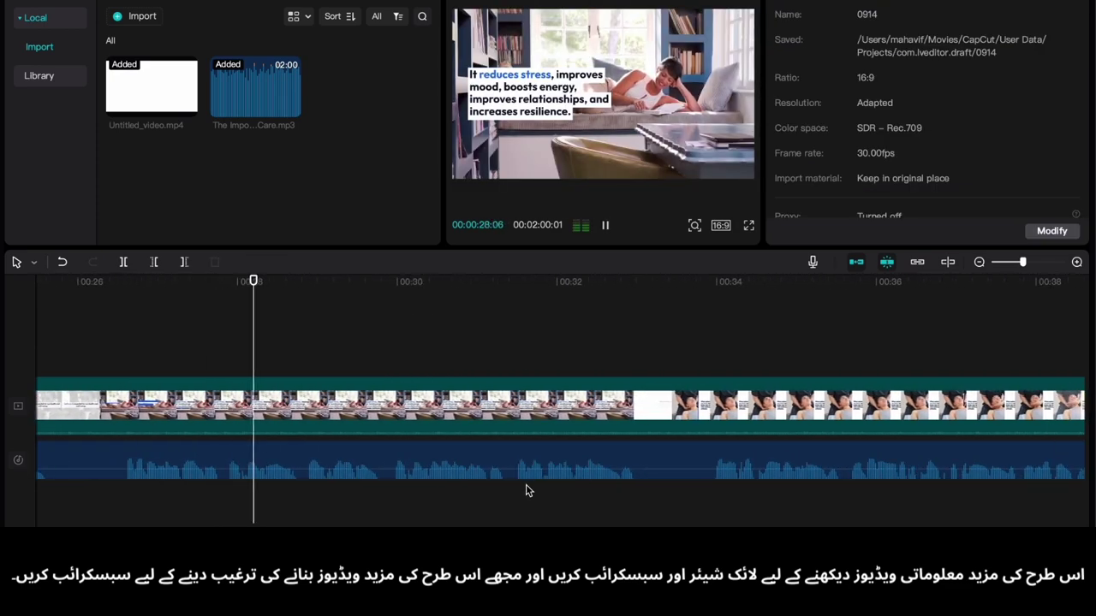
{"action": "scroll", "coordinate": [462, 495], "scroll_direction": "right", "scroll_amount": 4}
{"action": "scroll", "coordinate": [373, 499], "scroll_direction": "down", "scroll_amount": 3}
{"action": "scroll", "coordinate": [449, 490], "scroll_direction": "right", "scroll_amount": 2}
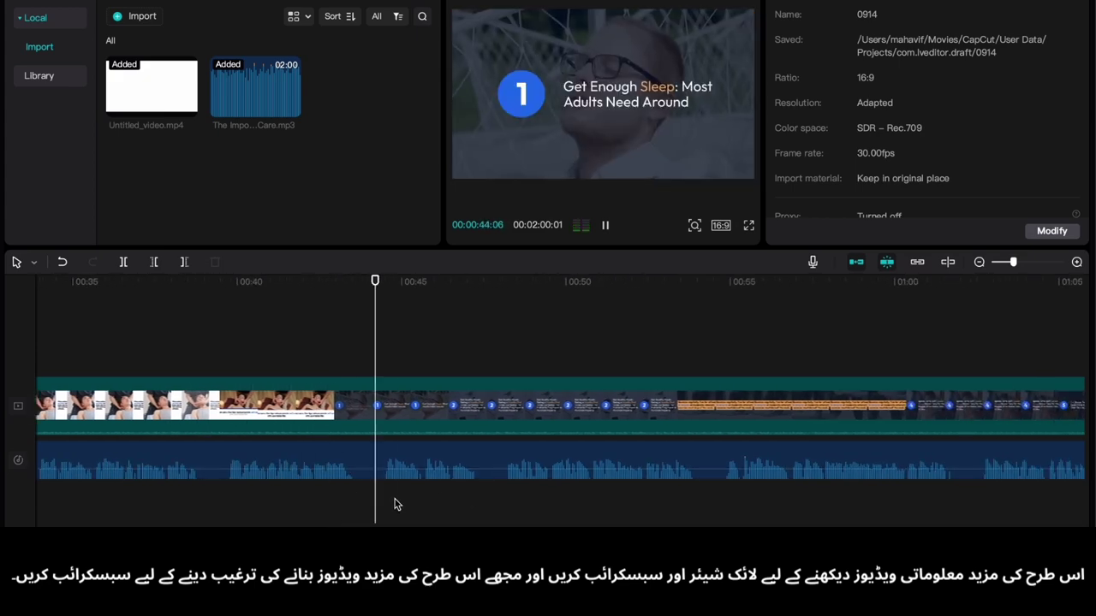
{"action": "left_click", "coordinate": [360, 466]}
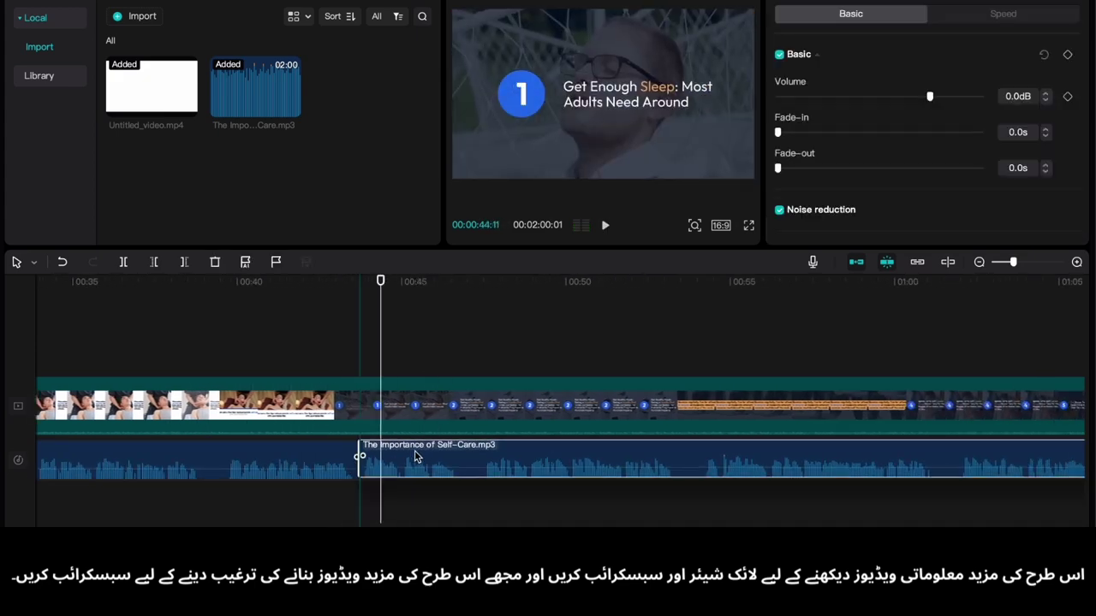
{"action": "left_click_drag", "start_coordinate": [429, 459], "coordinate": [415, 461]}
- Cut out the silence before the "Here are a few tips" narration and shift the following voiceover segments earlier to close the gaps
{"action": "left_click", "coordinate": [323, 503]}
{"action": "key", "text": "space"}
{"action": "left_click", "coordinate": [200, 489]}
{"action": "key", "text": "super+b"}
{"action": "left_click", "coordinate": [215, 499]}
{"action": "key", "text": "super+b"}
{"action": "left_click", "coordinate": [208, 467]}
{"action": "key", "text": "Delete"}
{"action": "left_click_drag", "start_coordinate": [225, 468], "coordinate": [211, 467]}
{"action": "left_click_drag", "start_coordinate": [449, 463], "coordinate": [435, 464]}
{"action": "scroll", "coordinate": [434, 463], "scroll_direction": "up", "scroll_amount": 3}
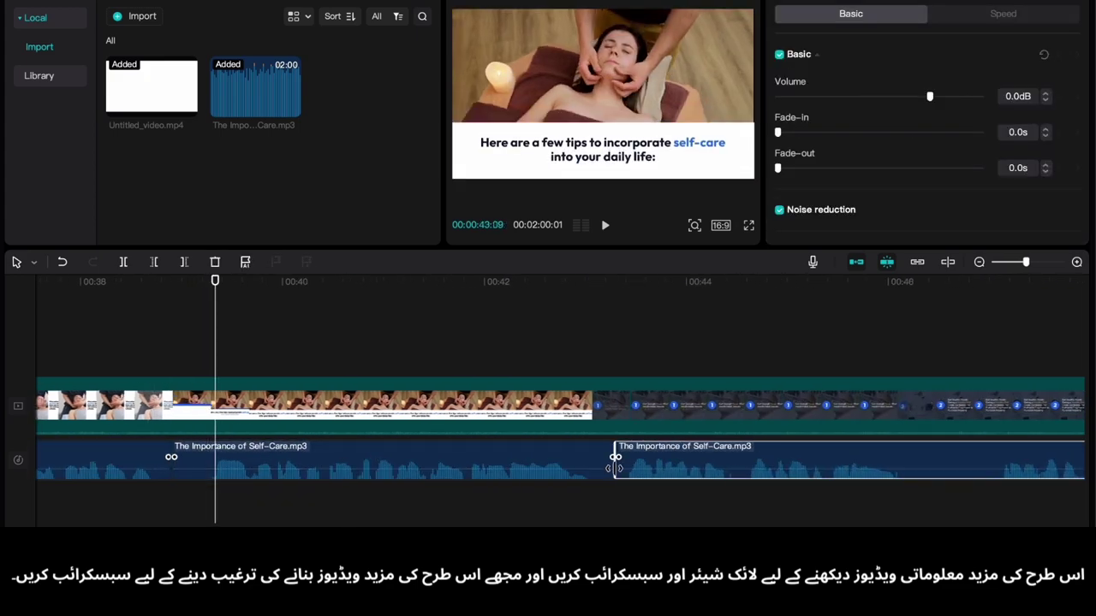
- Cut the silence out of the voiceover before the "Exercise regularly" tip and move the remaining narration up against the previous segment
{"action": "left_click", "coordinate": [585, 501]}
{"action": "key", "text": "space"}
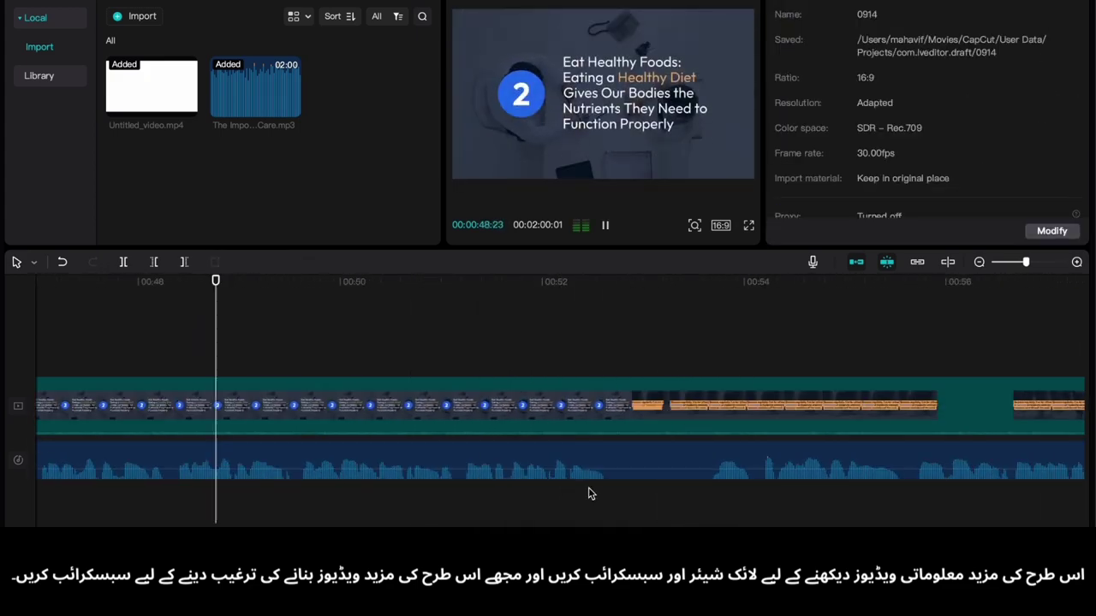
{"action": "scroll", "coordinate": [441, 503], "scroll_direction": "right", "scroll_amount": 4}
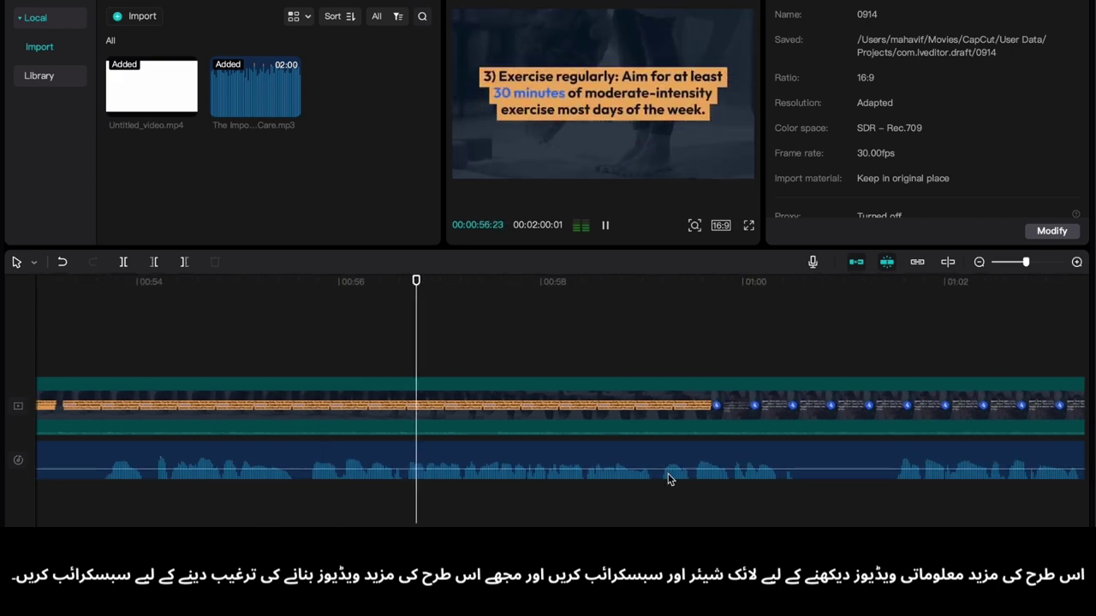
{"action": "scroll", "coordinate": [692, 457], "scroll_direction": "left", "scroll_amount": 6}
{"action": "left_click", "coordinate": [561, 502]}
{"action": "key", "text": "super+b"}
{"action": "left_click", "coordinate": [643, 469]}
{"action": "key", "text": "super+b"}
{"action": "key", "text": "Delete"}
{"action": "left_click_drag", "start_coordinate": [685, 467], "coordinate": [596, 460]}
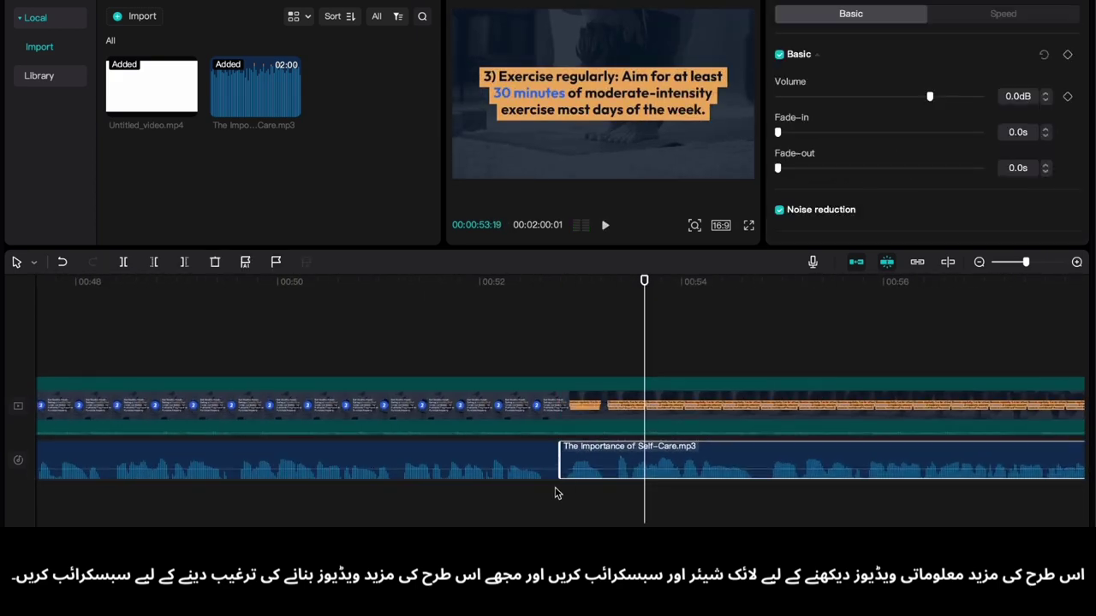
- Check the remaining narration against the footage and export the project as "motivational video" in 1080P mp4 format
{"action": "left_click", "coordinate": [554, 496]}
{"action": "key", "text": "space"}
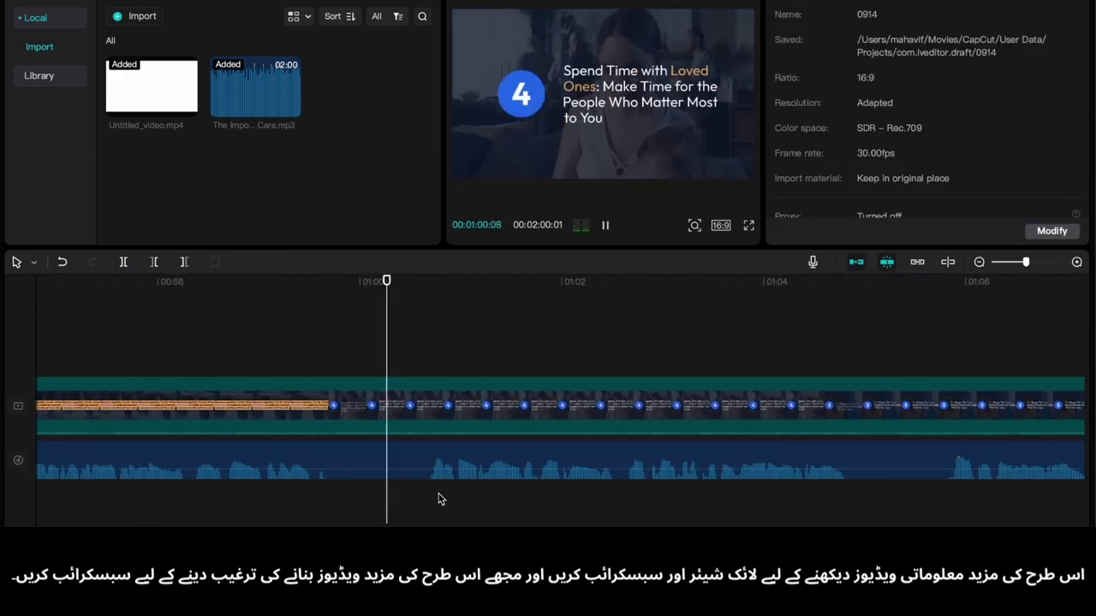
{"action": "scroll", "coordinate": [324, 488], "scroll_direction": "down", "scroll_amount": 8}
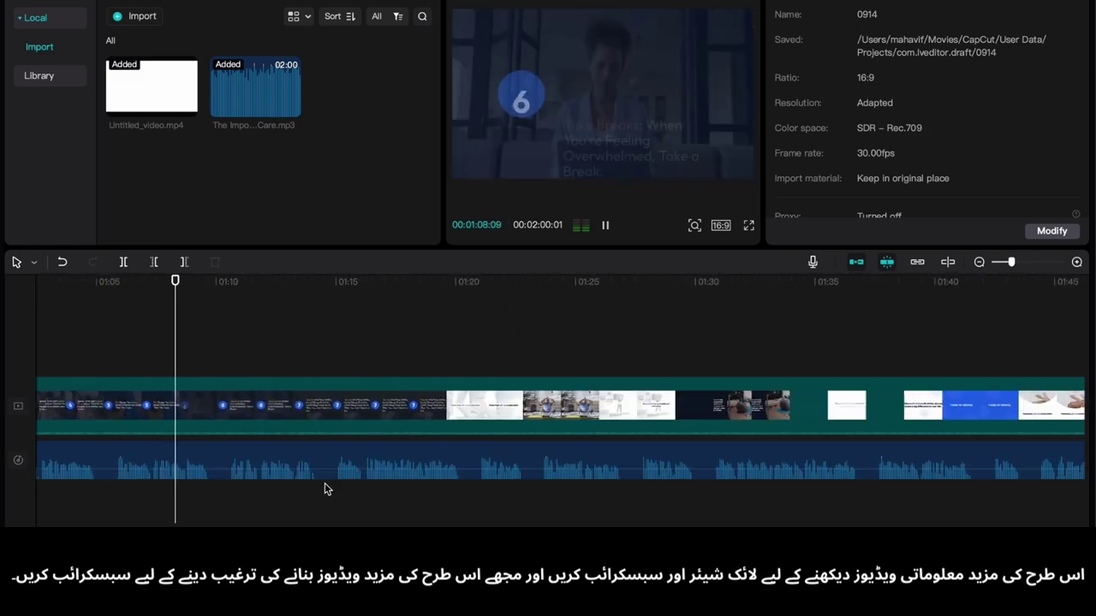
{"action": "left_click", "coordinate": [274, 495]}
{"action": "left_click", "coordinate": [48, 489]}
{"action": "key", "text": "space"}
{"action": "key", "text": "space"}
{"action": "key", "text": "super+e"}
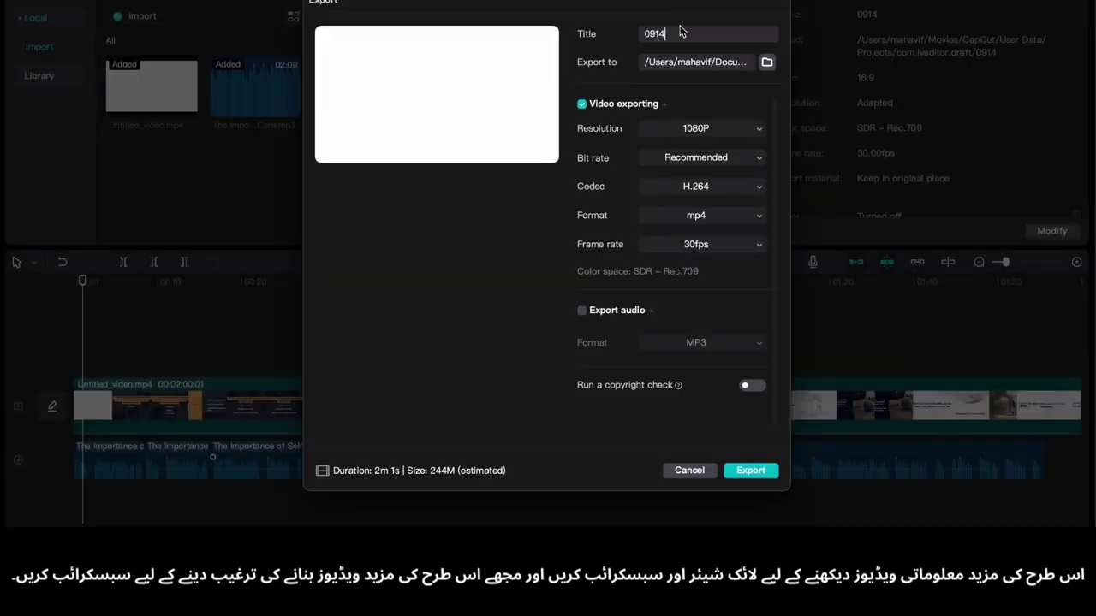
{"action": "key", "text": "Return"}
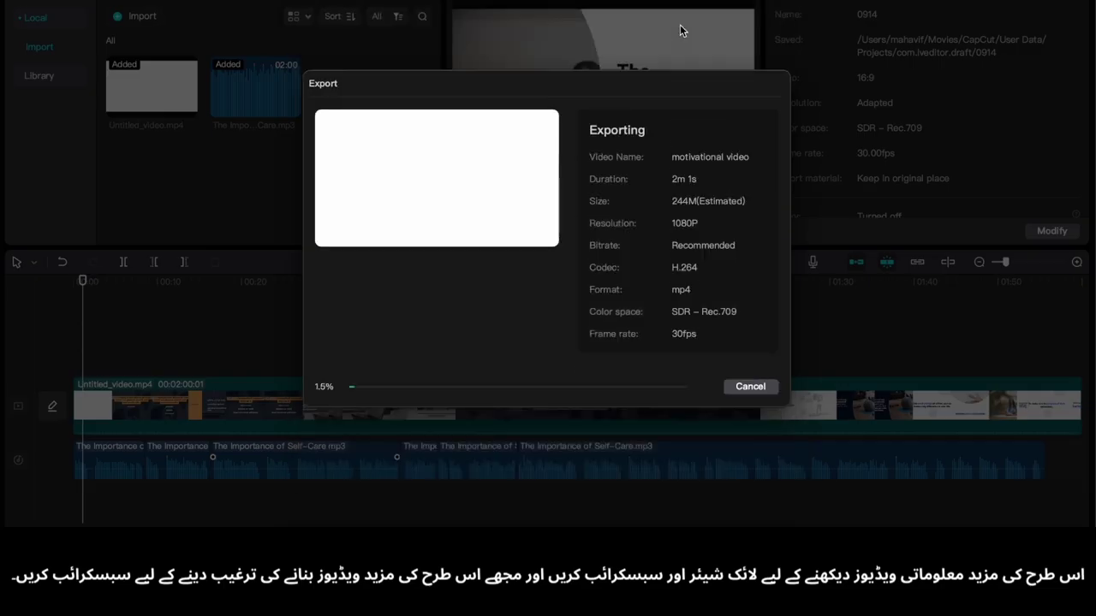